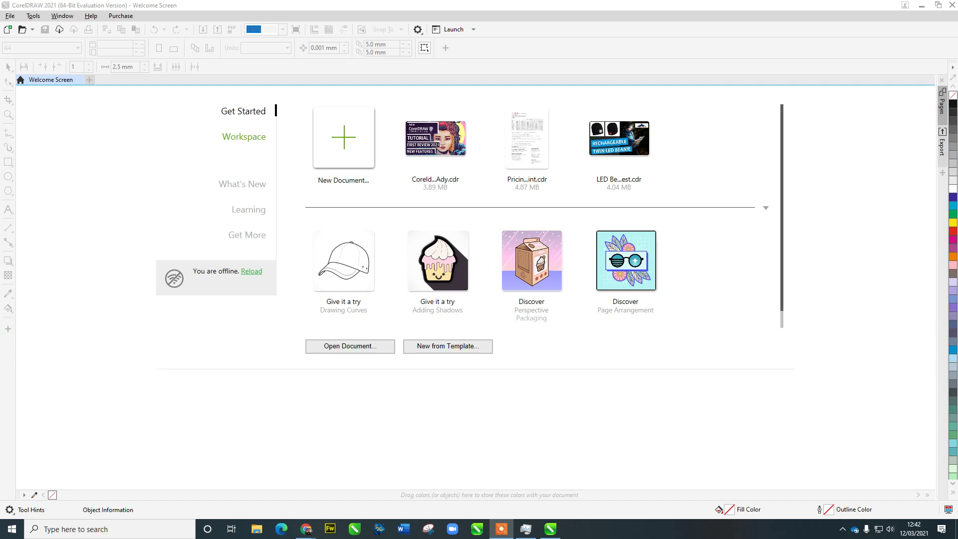
# Create a new 1280 × 720 px CMYK document at 300 dpi named "Thumb nail".
pyautogui.click(344, 138)
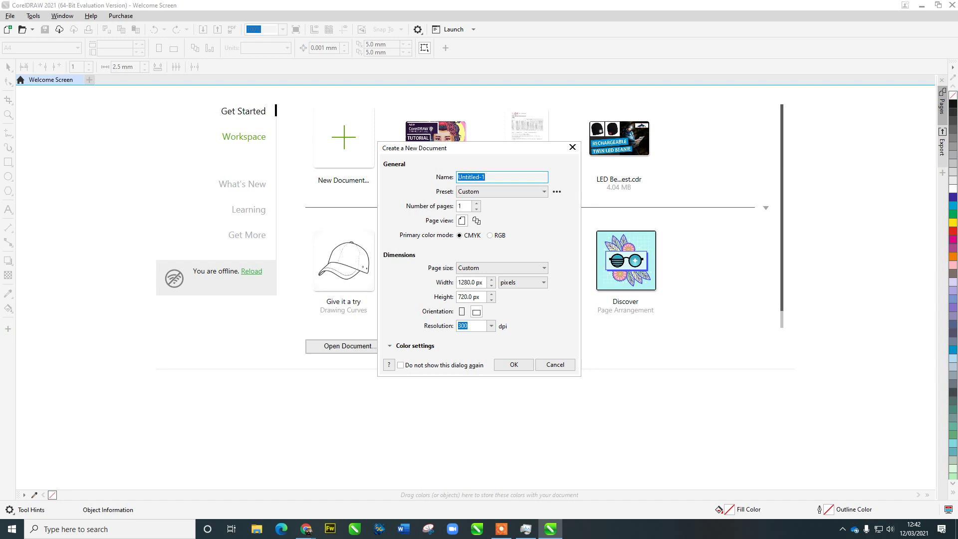
pyautogui.write('Thumb nail')
pyautogui.click(513, 365)
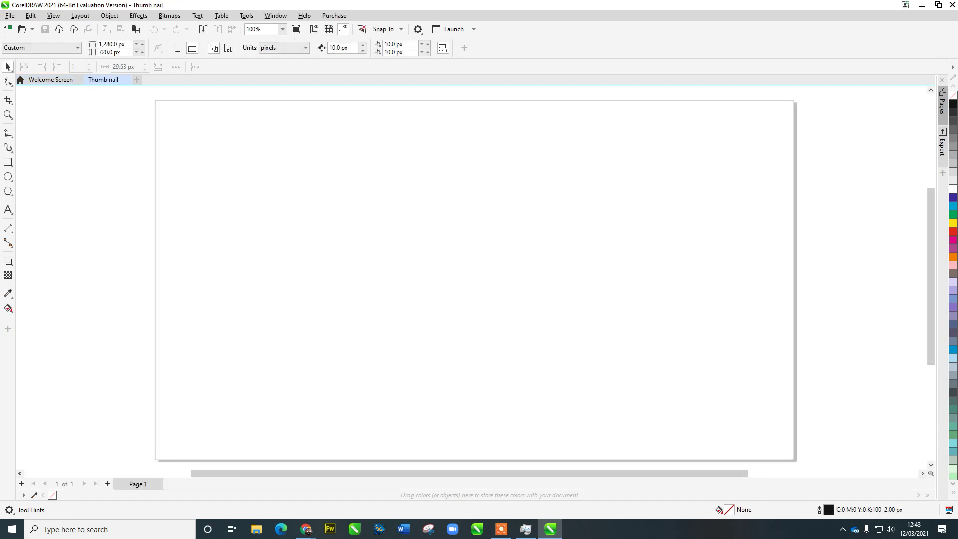
# Turn on snapping to guidelines and to the document grid.
pyautogui.click(31, 16)
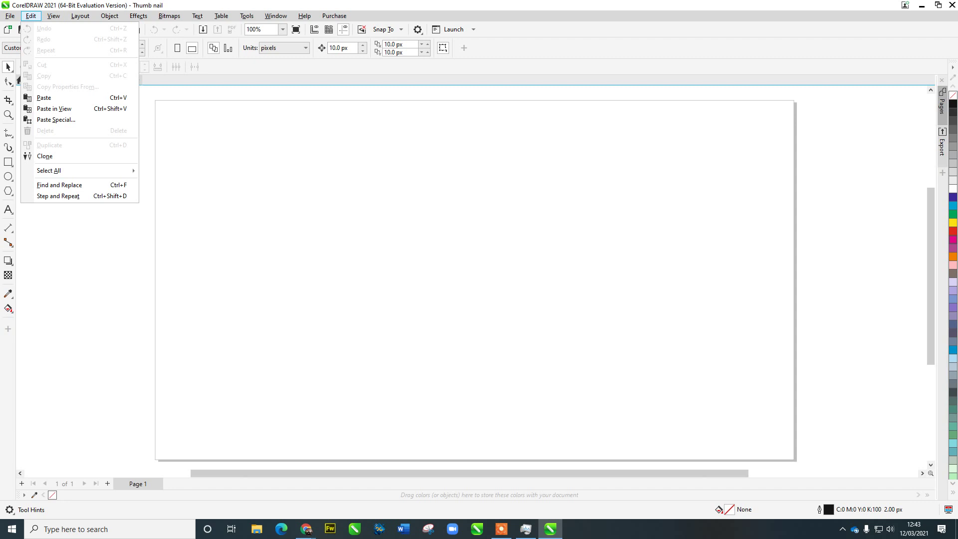
pyautogui.press('Right')
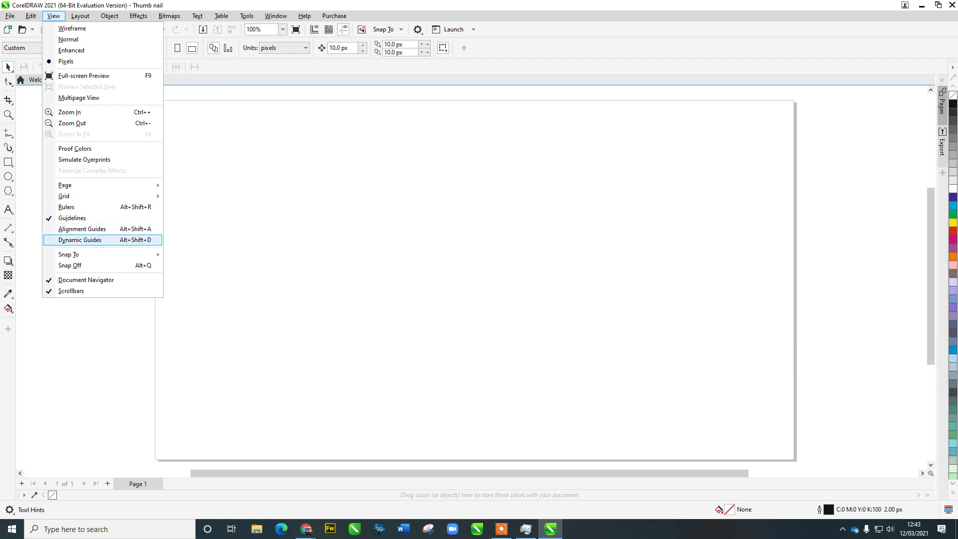
pyautogui.moveTo(103, 254)
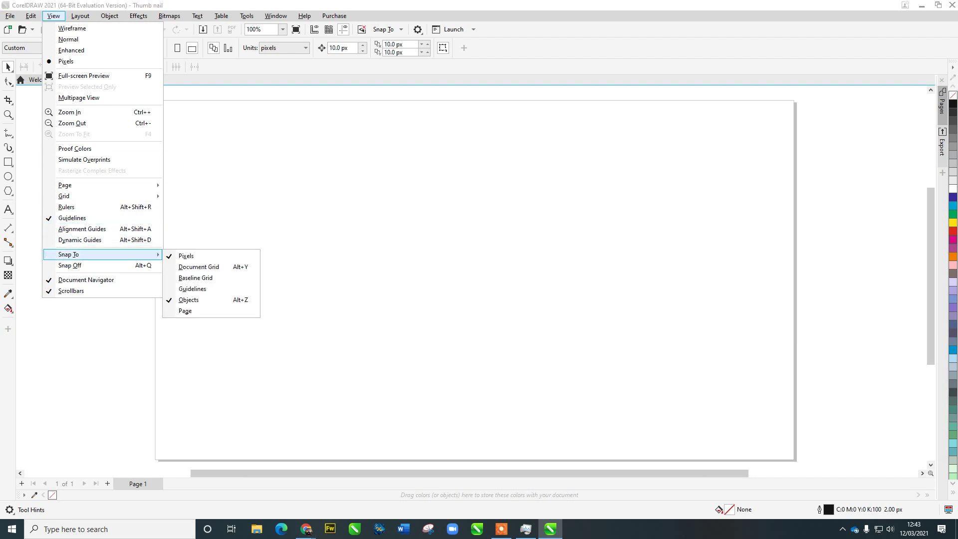
pyautogui.click(193, 289)
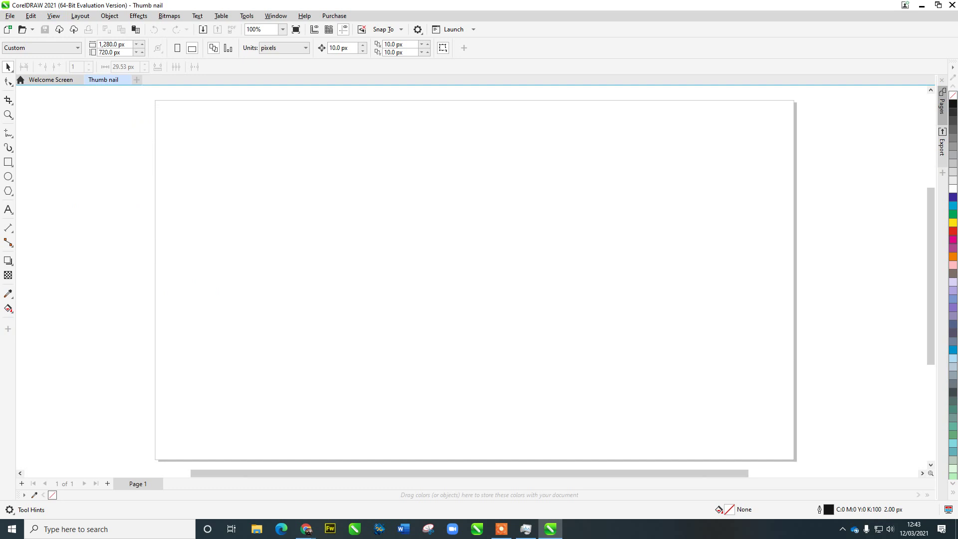
pyautogui.click(53, 16)
pyautogui.moveTo(102, 255)
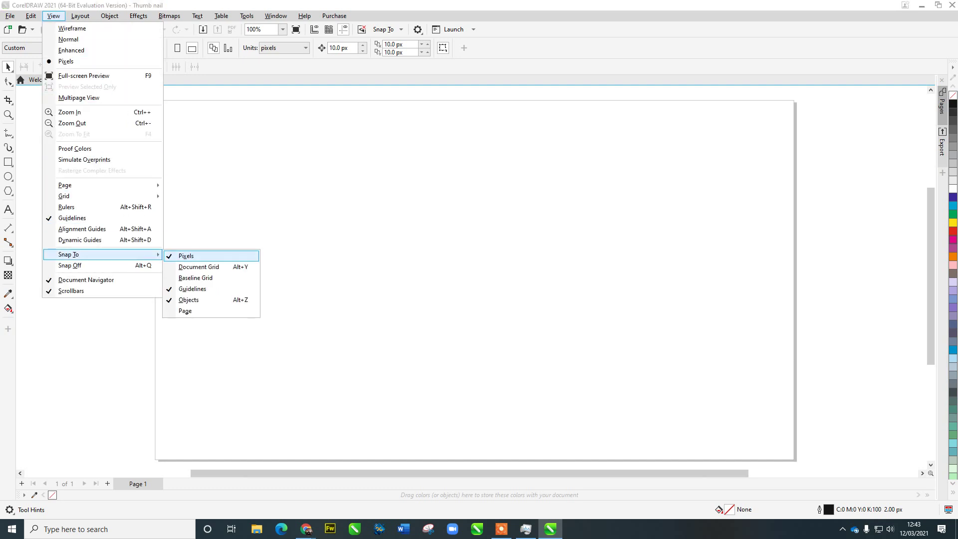
pyautogui.press('Down')
pyautogui.press('Return')
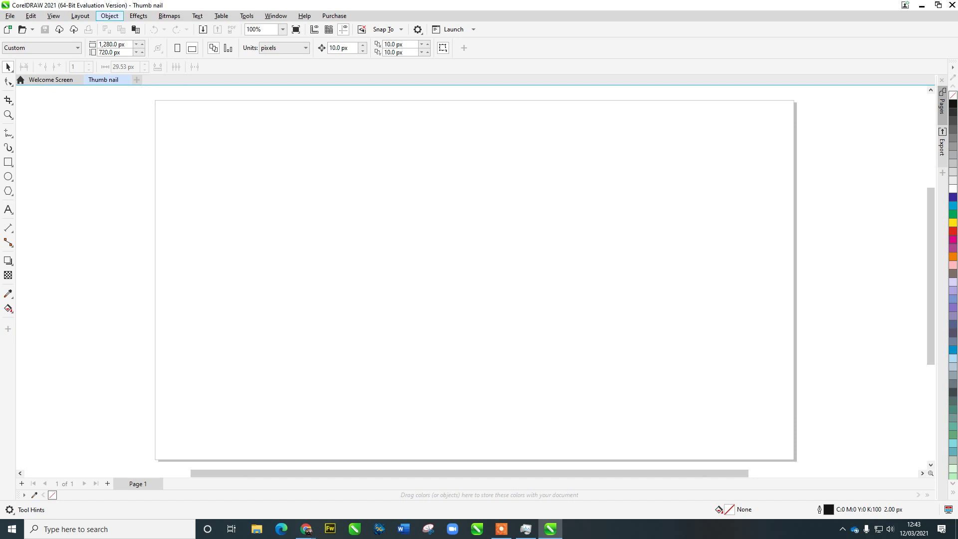
# Start drawing in perspective with the One-point type and place the perspective field across the middle of the page.
pyautogui.click(110, 15)
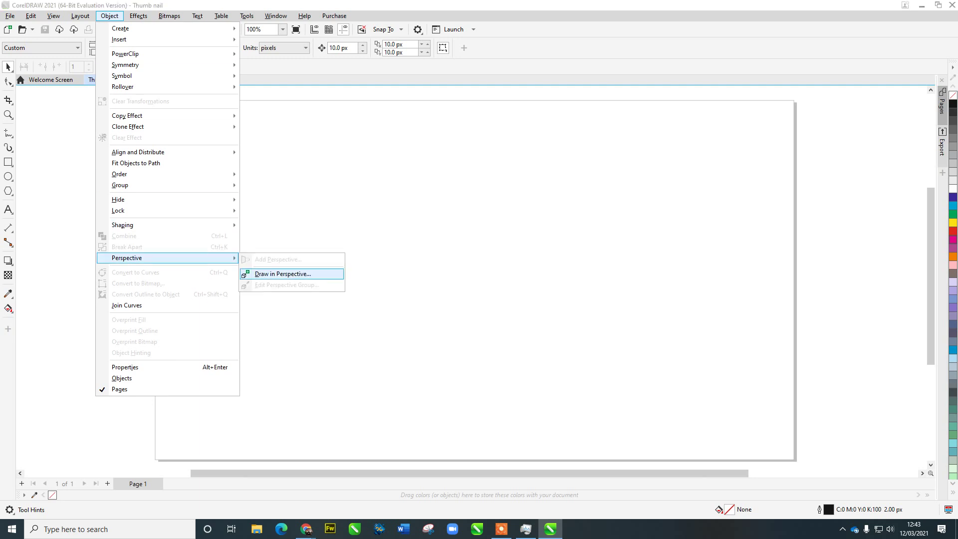
pyautogui.click(282, 274)
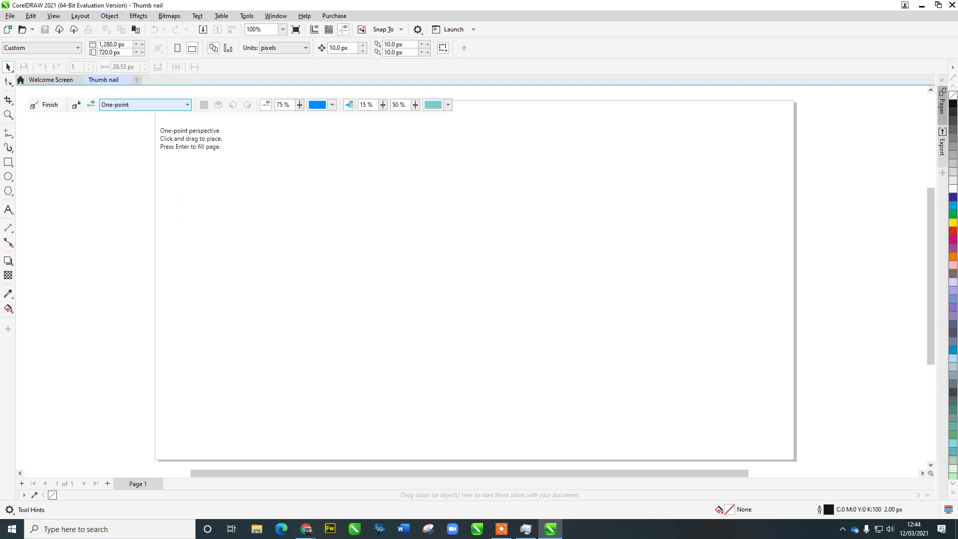
pyautogui.click(172, 104)
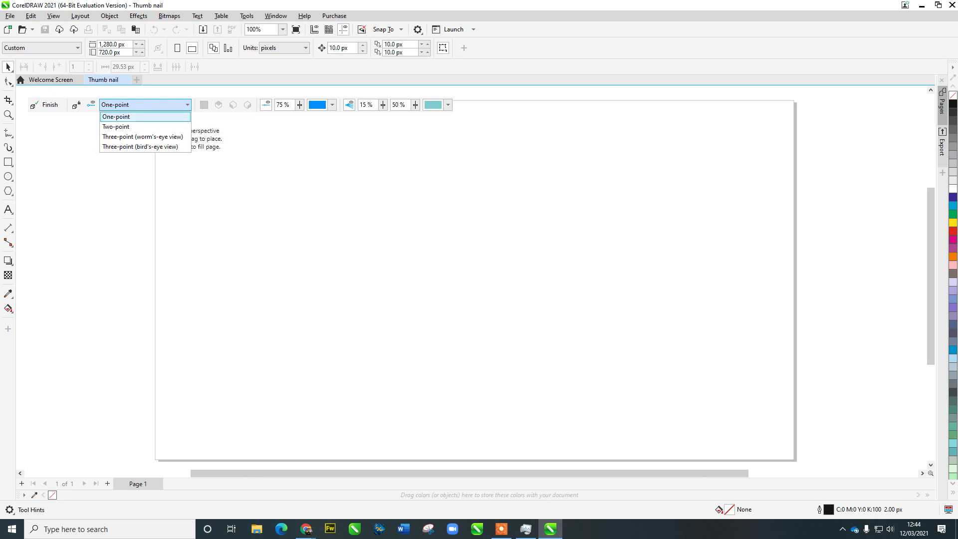
pyautogui.click(144, 116)
pyautogui.moveTo(285, 150); pyautogui.dragTo(624, 351)
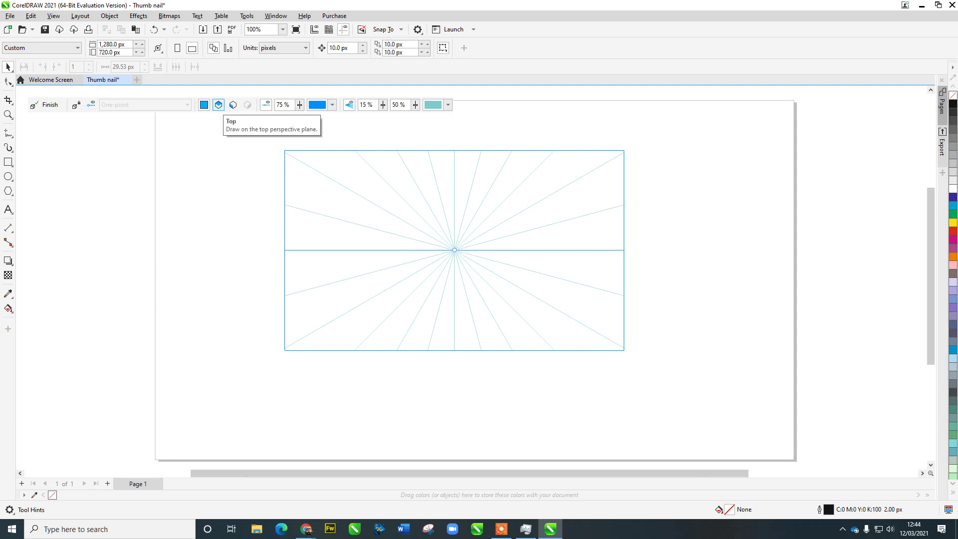
# On the top perspective plane, draw a black rectangle below the vanishing point and a cyan one above it, each about 230 × 192 px.
pyautogui.click(219, 104)
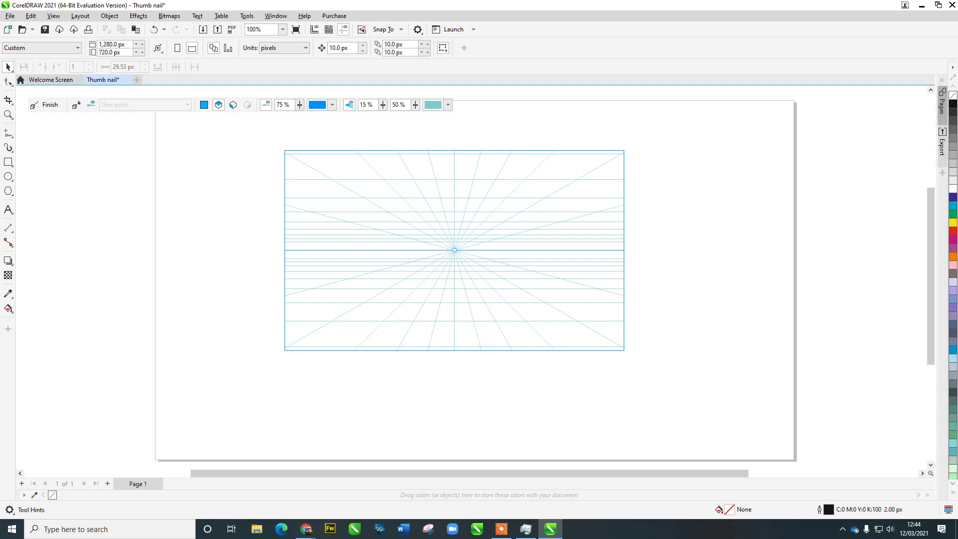
pyautogui.press('F6')
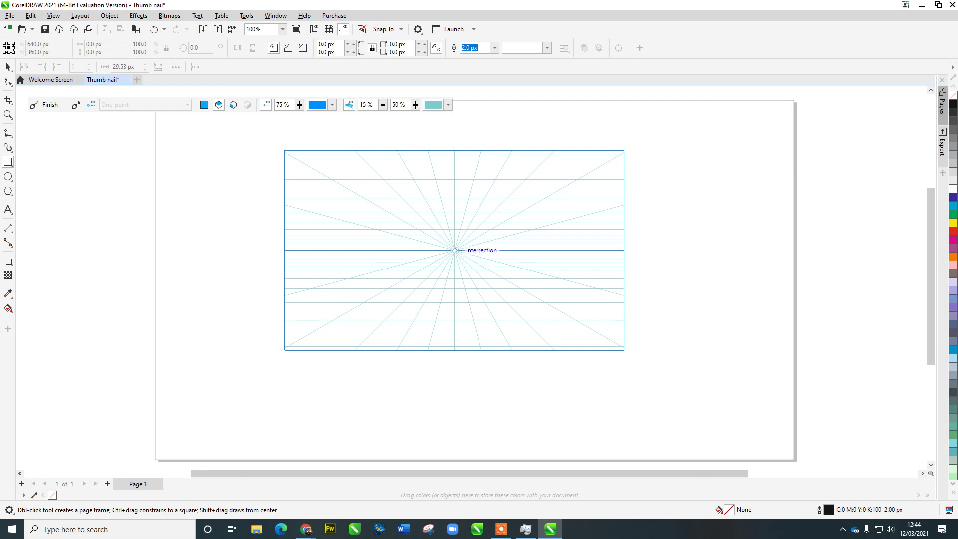
pyautogui.moveTo(452, 251)
pyautogui.mouseDown()
pyautogui.moveTo(457, 289)
pyautogui.moveTo(509, 346)
pyautogui.mouseUp()
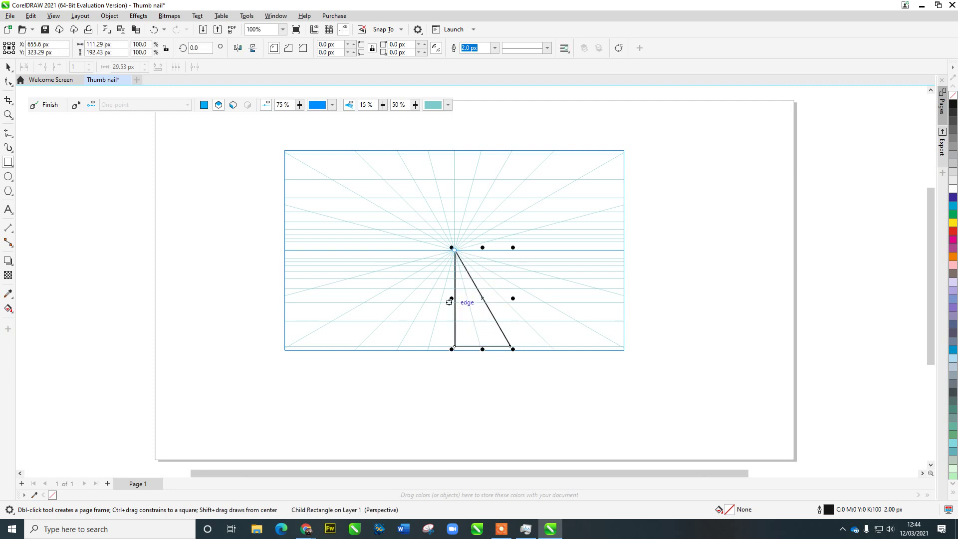
pyautogui.moveTo(451, 298); pyautogui.dragTo(397, 302)
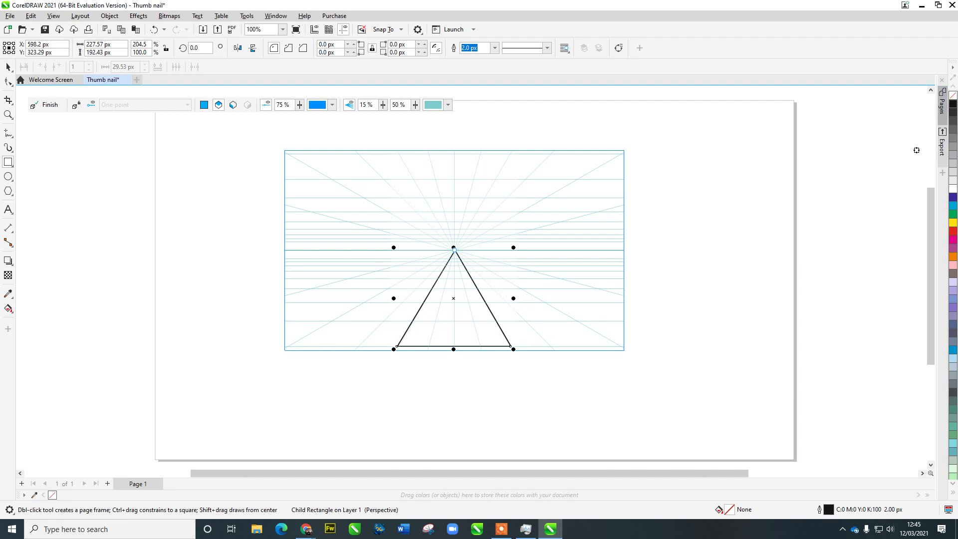
pyautogui.click(953, 103)
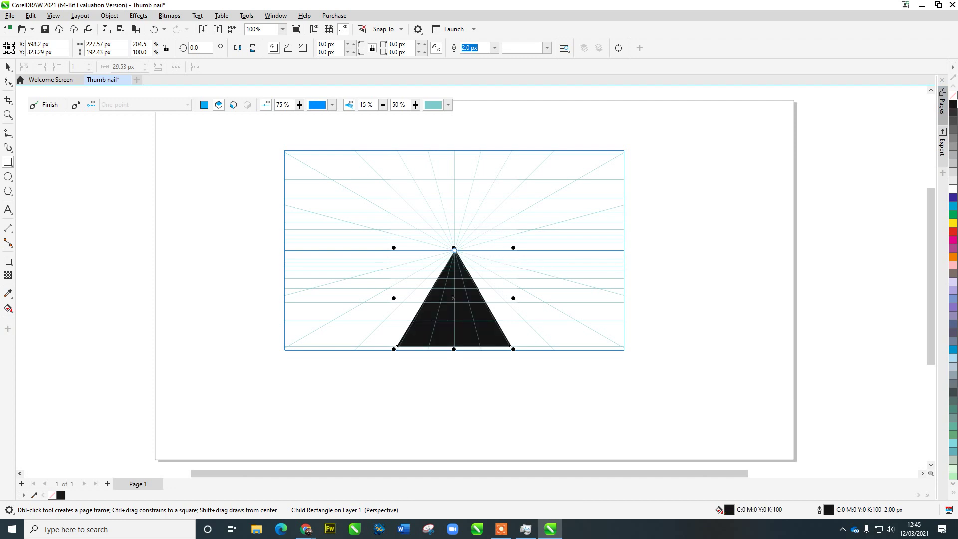
pyautogui.moveTo(397, 151); pyautogui.dragTo(457, 246)
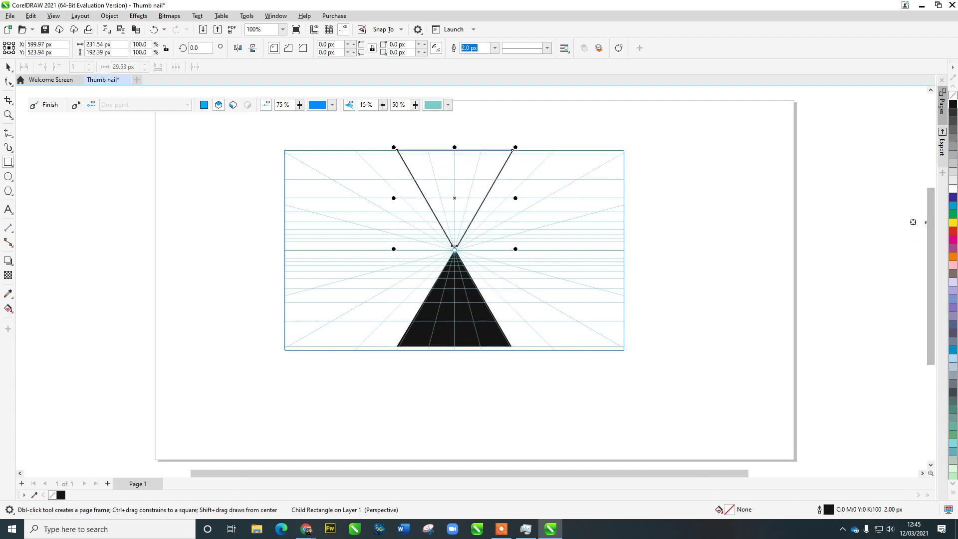
pyautogui.click(952, 206)
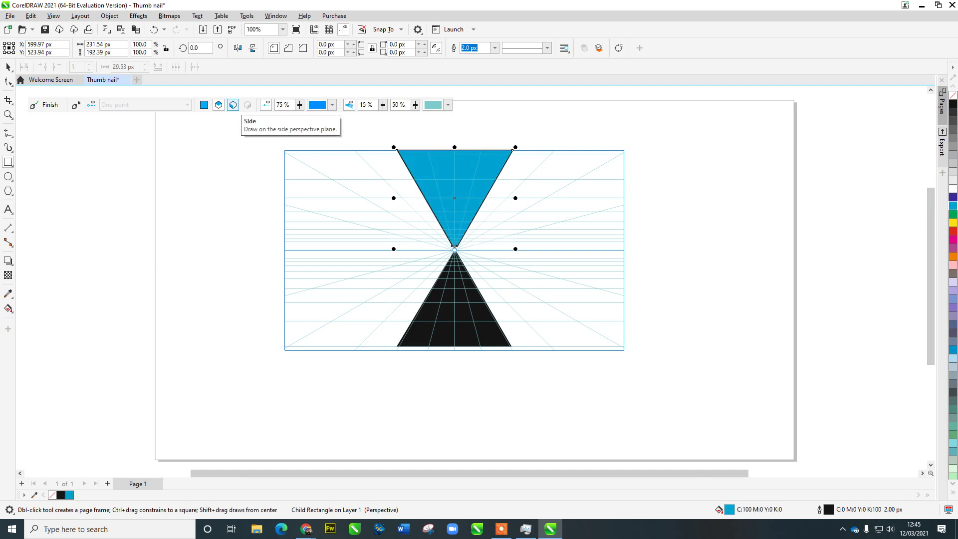
# Switch drawing to the side perspective plane.
pyautogui.click(233, 104)
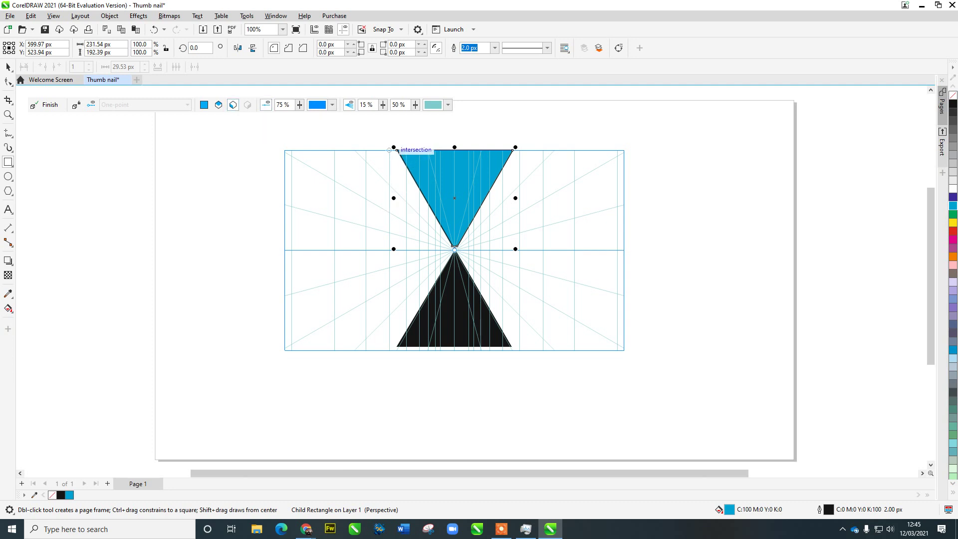
pyautogui.moveTo(397, 150)
pyautogui.mouseDown()
pyautogui.moveTo(419, 299)
pyautogui.moveTo(399, 377)
pyautogui.moveTo(420, 303)
pyautogui.moveTo(446, 281)
pyautogui.moveTo(452, 253)
pyautogui.mouseUp()
pyautogui.moveTo(455, 252); pyautogui.dragTo(435, 250)
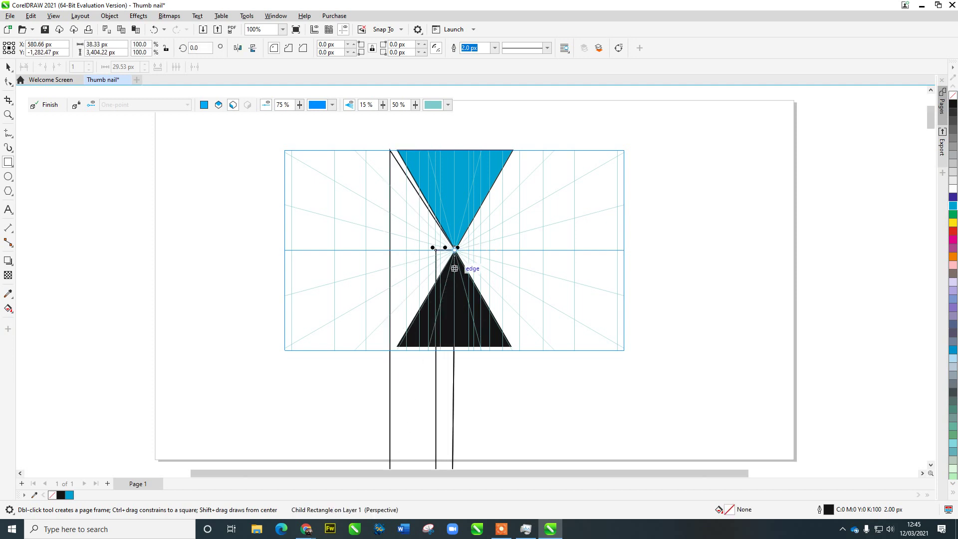
pyautogui.hotkey('ctrl', 'z')
pyautogui.hotkey('ctrl', 'z')
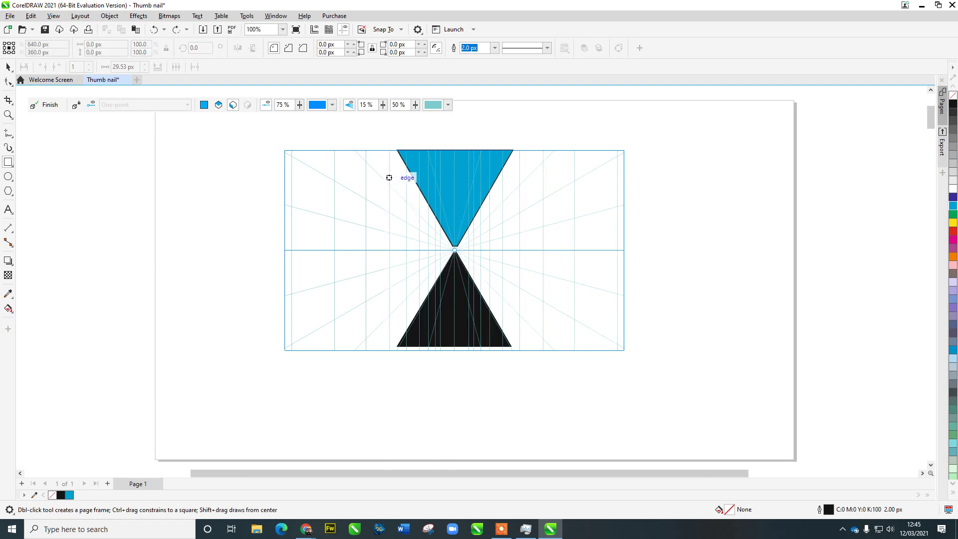
# Draw a wall rectangle about 130 × 440 px left of the vanishing point, reaching up to it, and fill it with 20% black.
pyautogui.moveTo(389, 177); pyautogui.dragTo(458, 253)
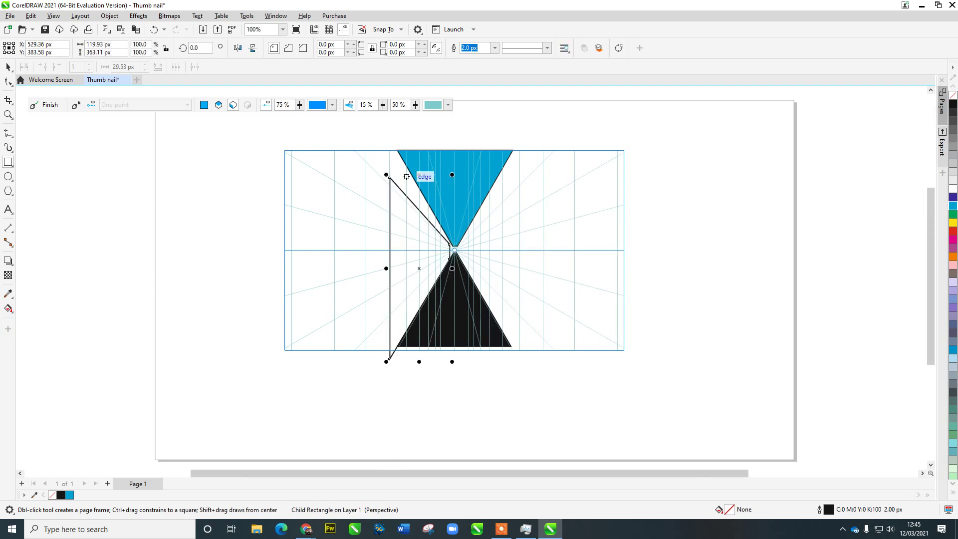
pyautogui.moveTo(419, 174); pyautogui.dragTo(419, 137)
pyautogui.scroll(1, 451, 252)
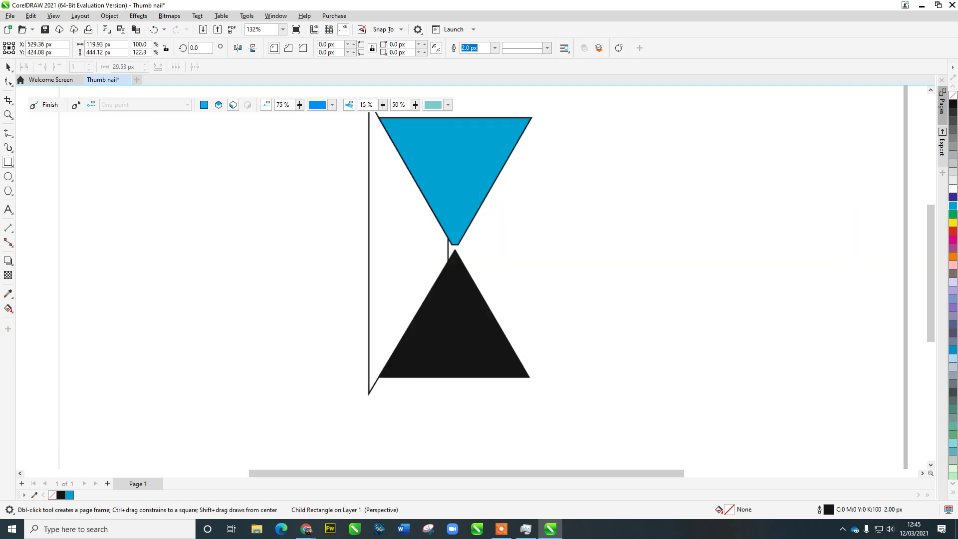
pyautogui.scroll(1, 449, 246)
pyautogui.moveTo(449, 246); pyautogui.dragTo(447, 248)
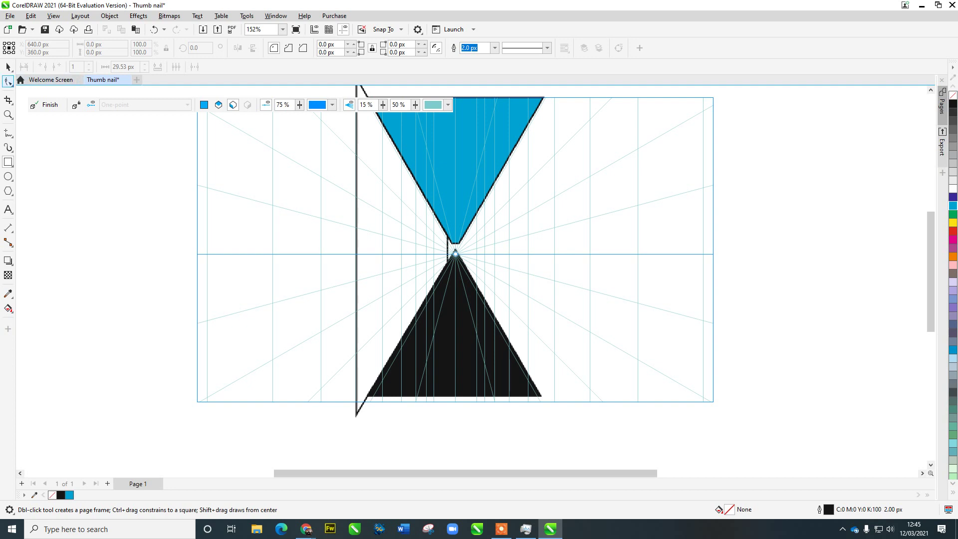
pyautogui.click(8, 66)
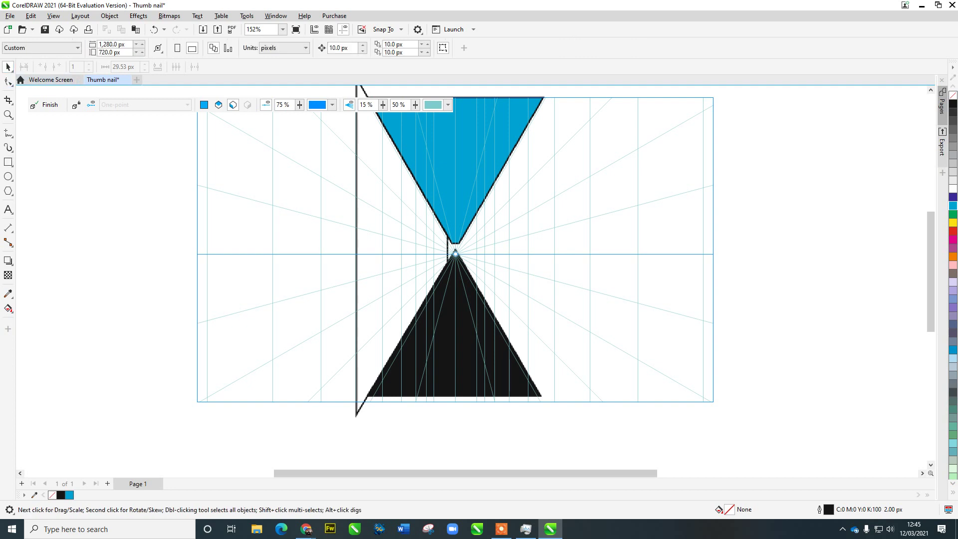
pyautogui.click(357, 244)
pyautogui.moveTo(450, 246); pyautogui.dragTo(432, 125)
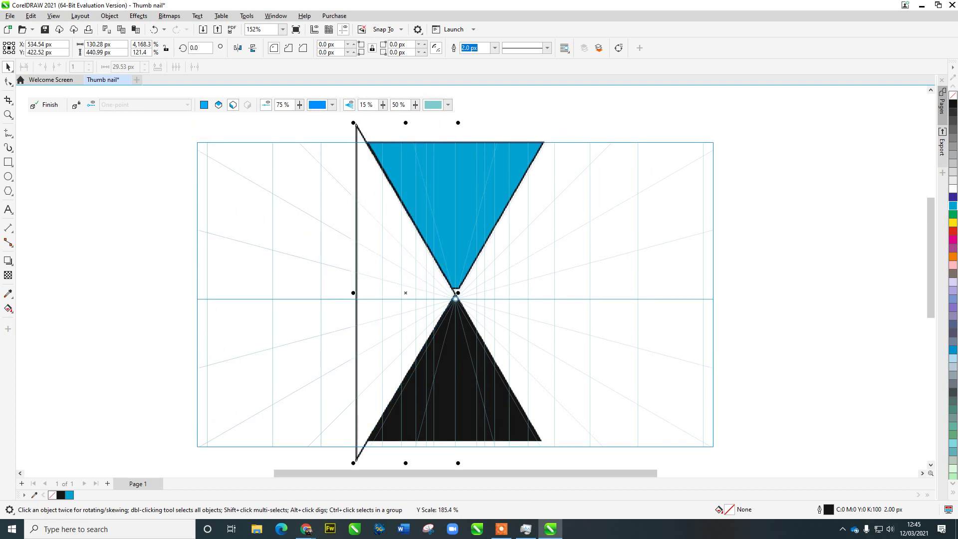
pyautogui.click(953, 171)
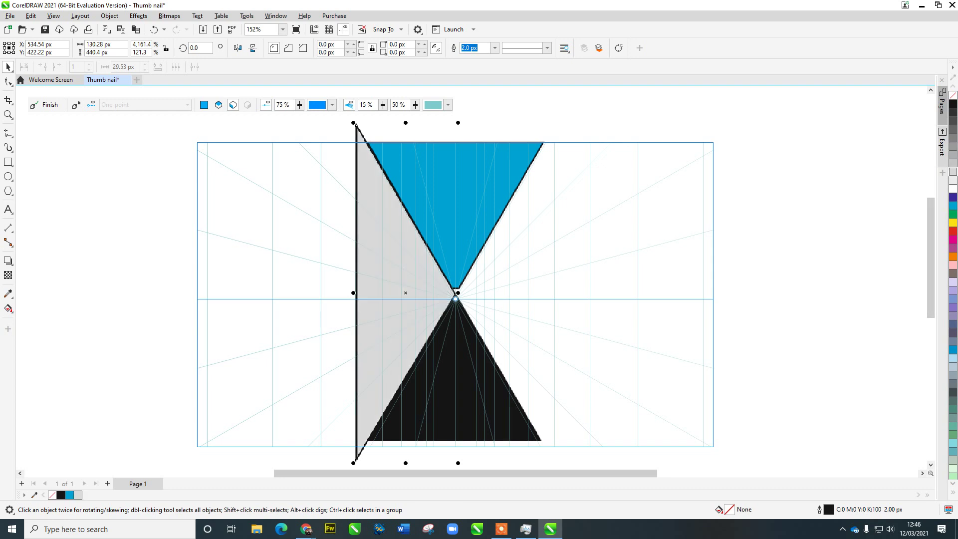
# Draw a small rectangle about 28 × 57 px on the upper part of the grey wall, fill it with 40% black and deselect it.
pyautogui.click(8, 162)
pyautogui.press('F6')
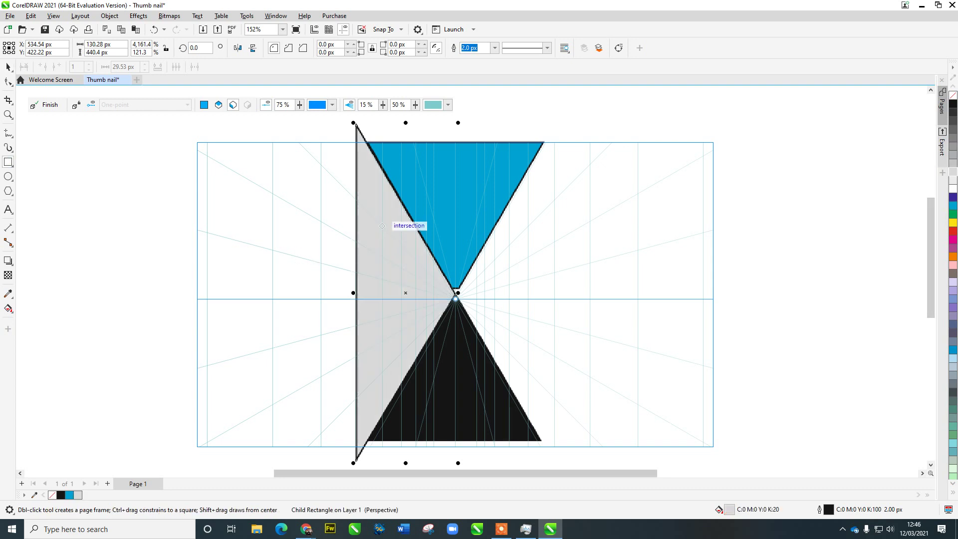
pyautogui.moveTo(382, 225); pyautogui.dragTo(404, 269)
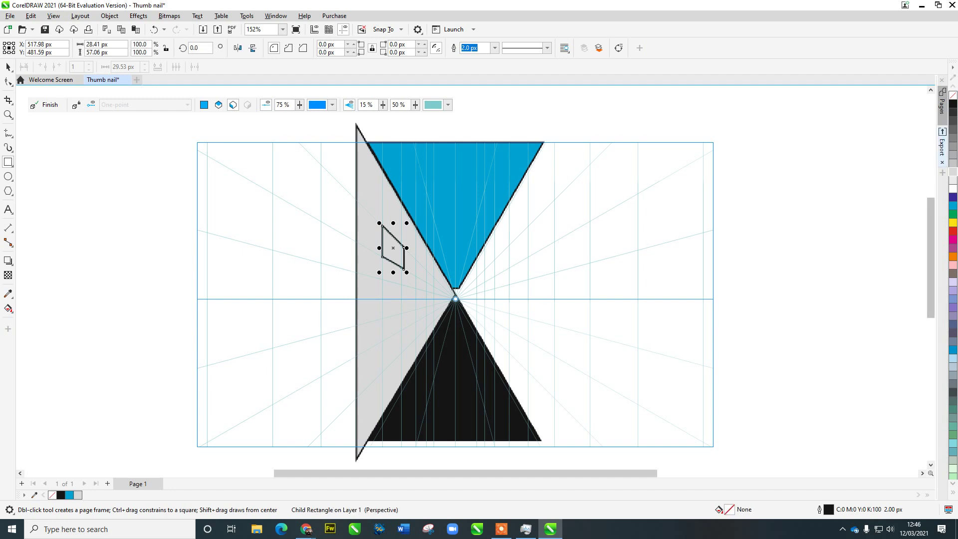
pyautogui.click(953, 154)
pyautogui.scroll(-3, 455, 298)
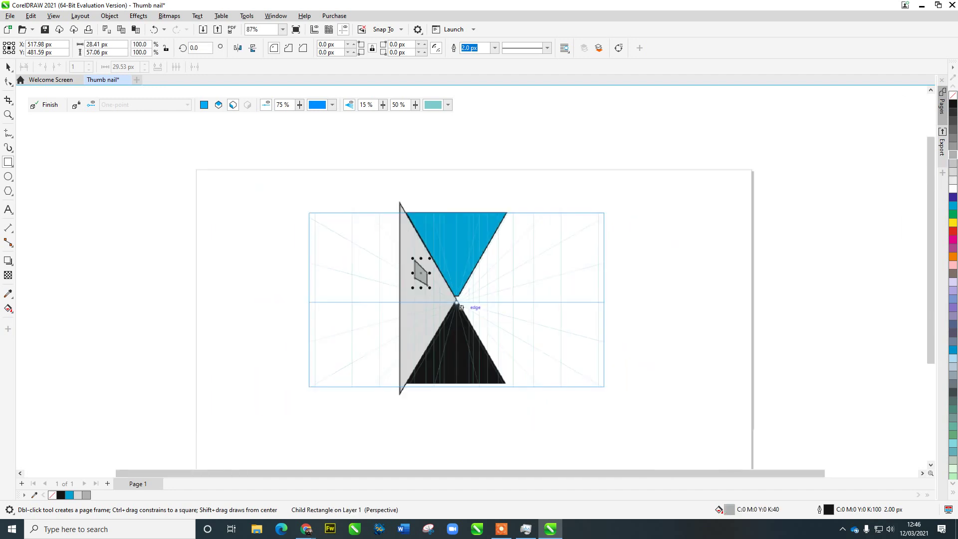
pyautogui.press('Escape')
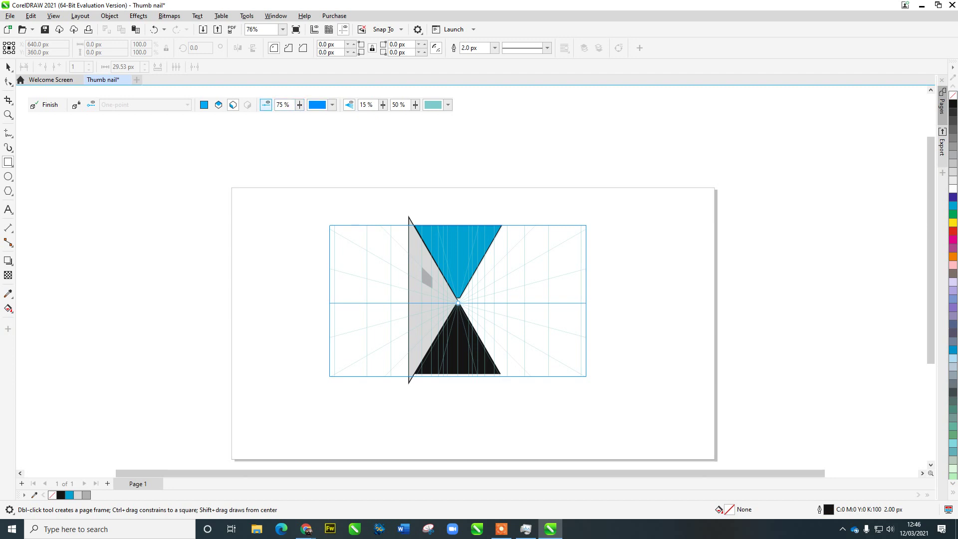
# Hide the horizon line and the perspective lines of the field, and show the horizon line again.
pyautogui.click(266, 104)
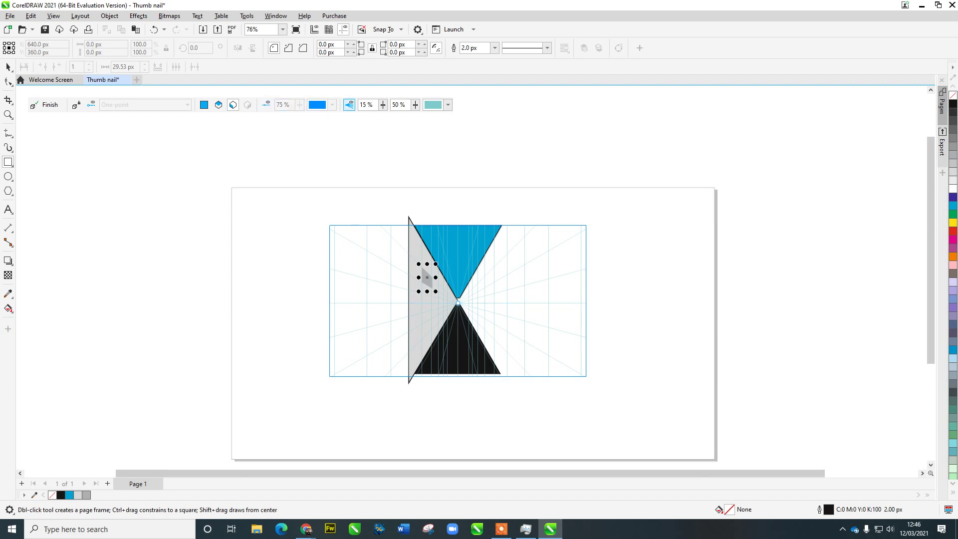
pyautogui.click(349, 104)
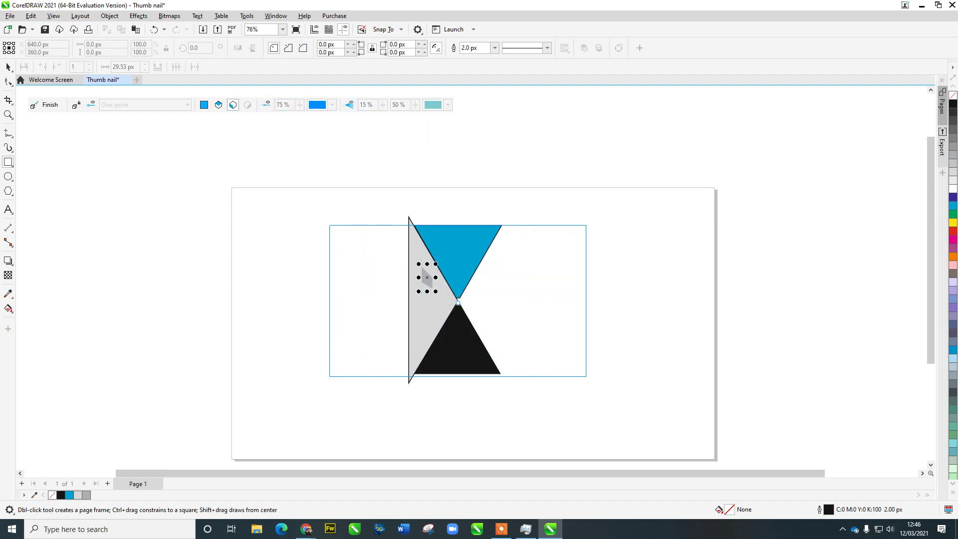
pyautogui.click(266, 105)
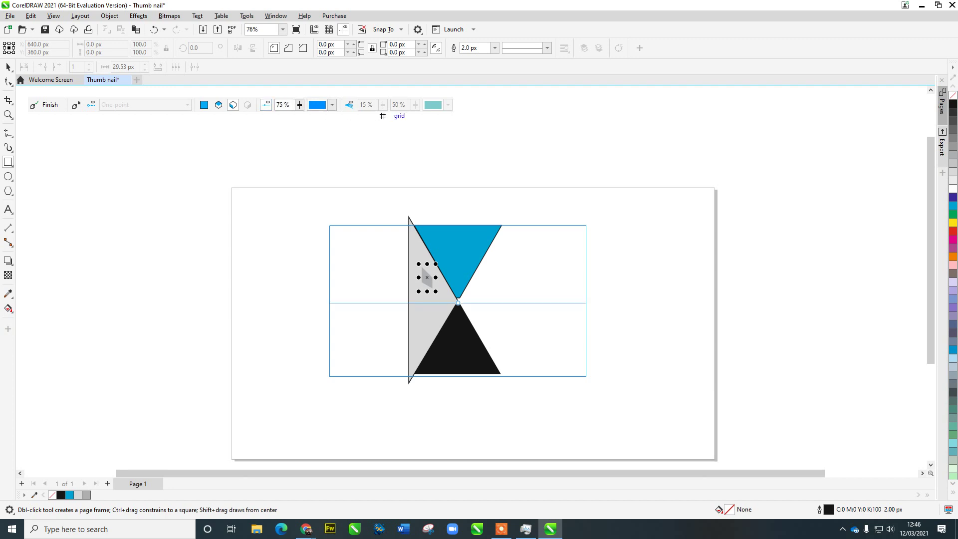
# Show the perspective lines of the field and change their colour to dark grey #252929.
pyautogui.click(349, 104)
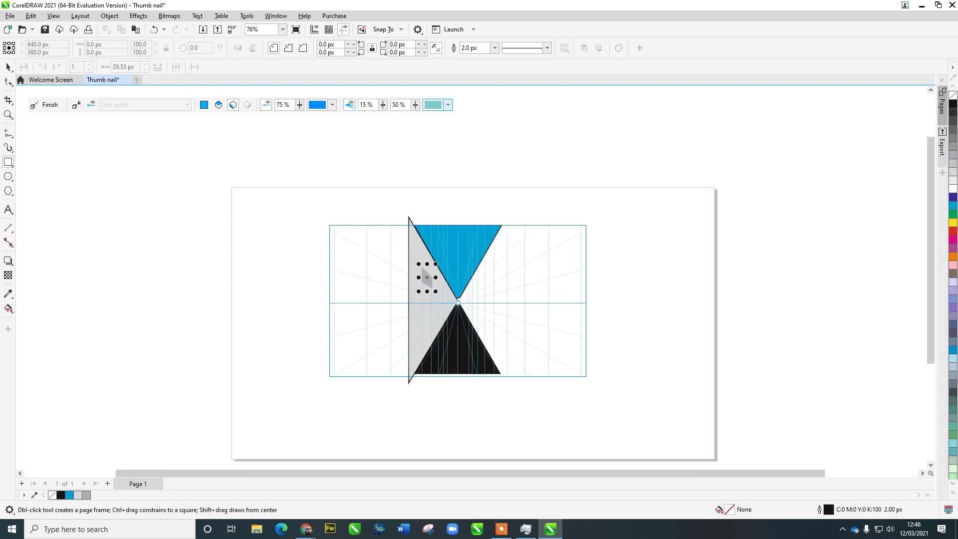
pyautogui.click(447, 104)
pyautogui.moveTo(443, 186); pyautogui.dragTo(437, 206)
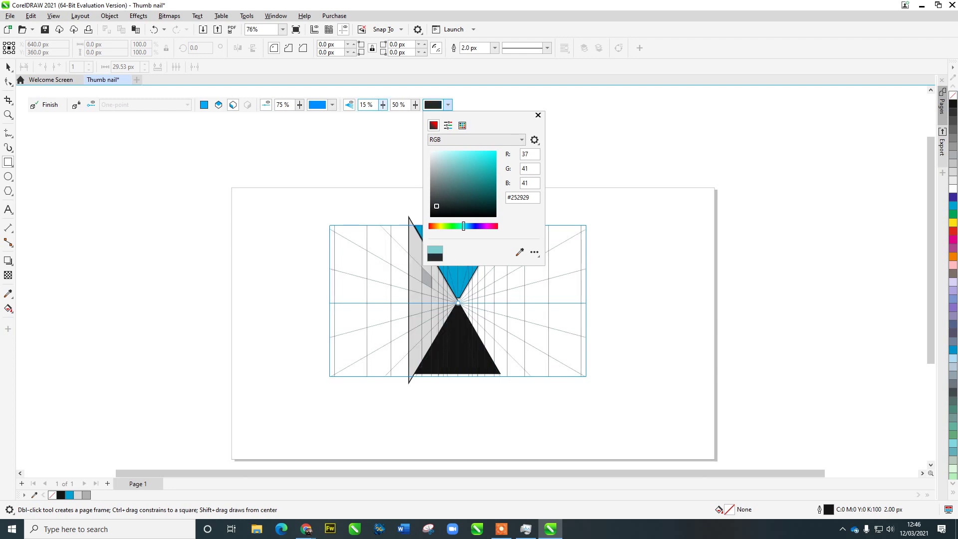
pyautogui.click(374, 104)
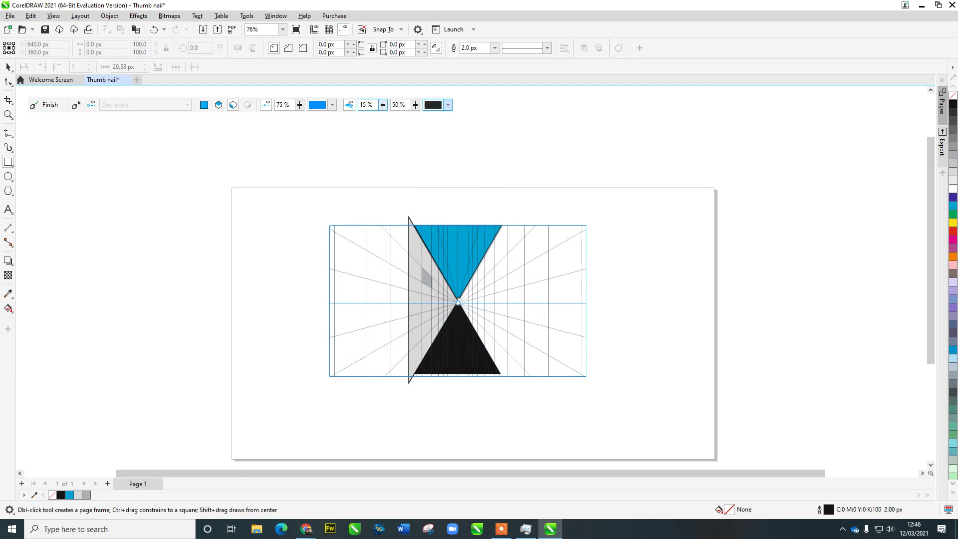
# Set the perspective line density to 25% and try a line opacity of 75% before setting it to 10%.
pyautogui.moveTo(373, 105); pyautogui.dragTo(359, 105)
pyautogui.write('25')
pyautogui.press('Return')
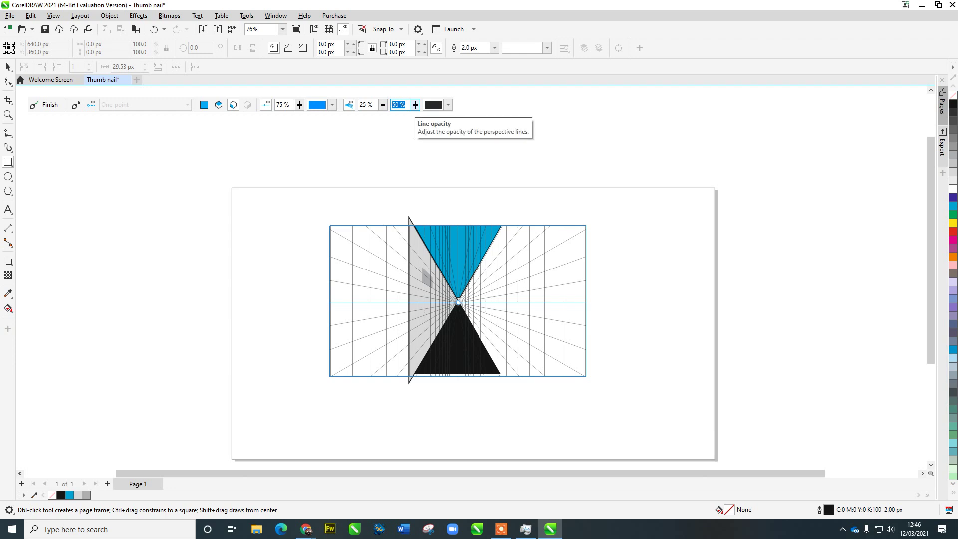
pyautogui.write('75')
pyautogui.press('Return')
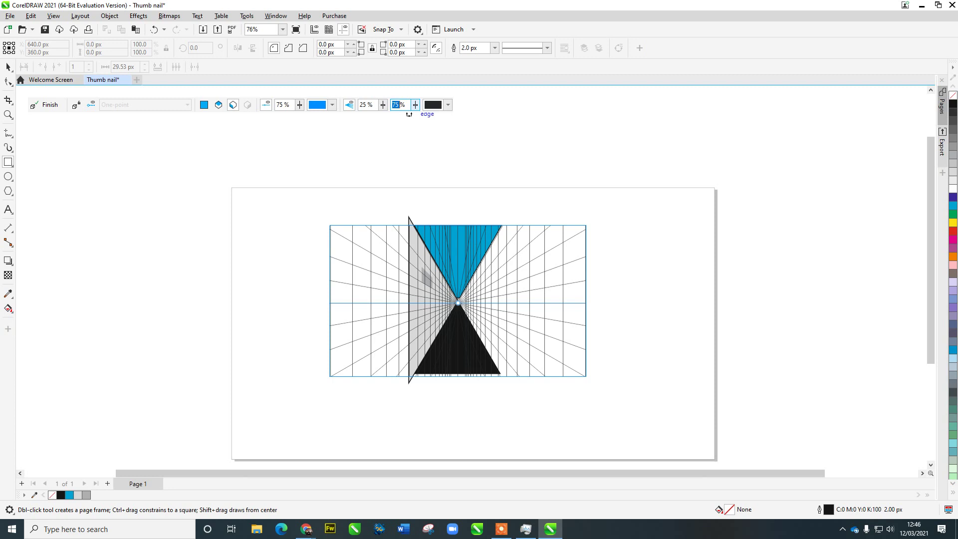
pyautogui.write('10')
pyautogui.press('Return')
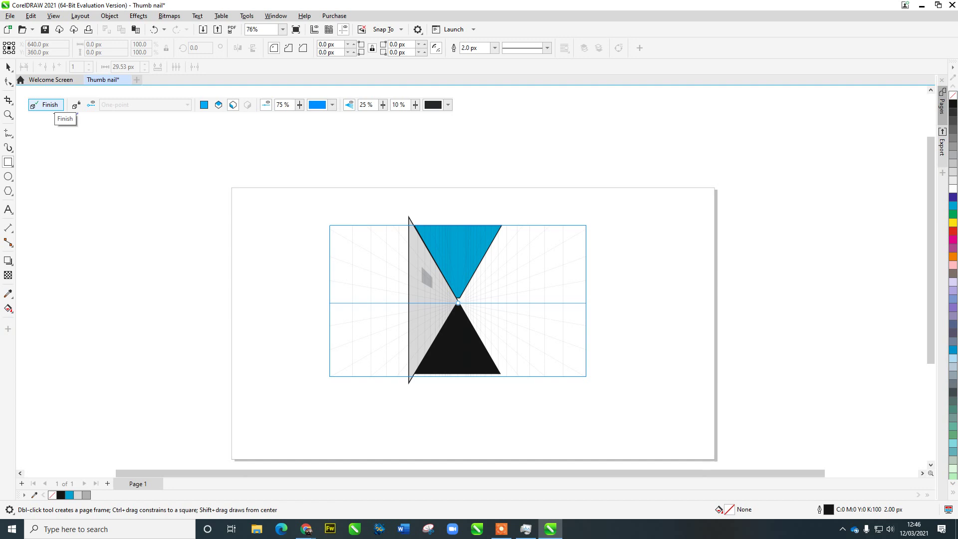
# Finish the one-point perspective drawing and delete the whole scene from the page.
pyautogui.click(50, 104)
pyautogui.moveTo(215, 159)
pyautogui.mouseDown()
pyautogui.moveTo(512, 382)
pyautogui.moveTo(530, 418)
pyautogui.mouseUp()
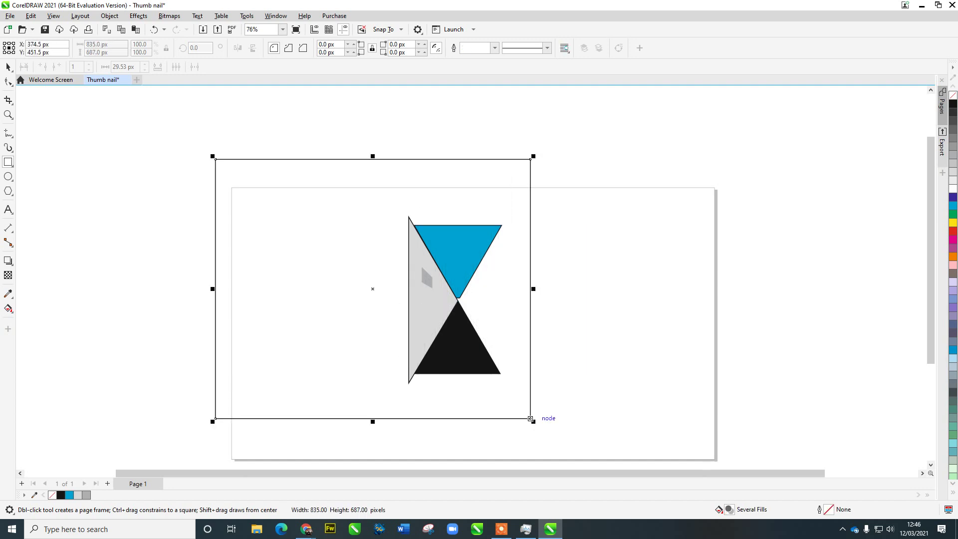
pyautogui.press('Delete')
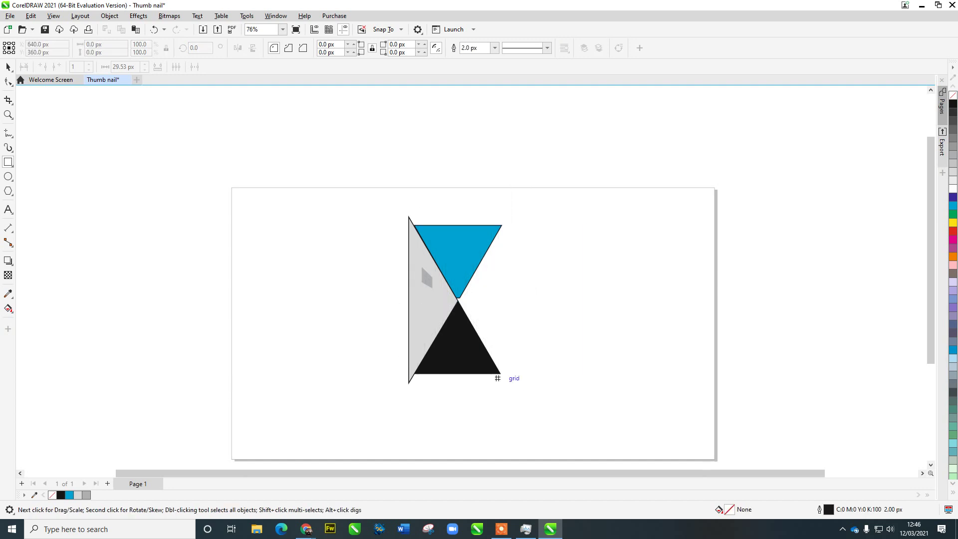
pyautogui.click(9, 67)
pyautogui.moveTo(188, 143); pyautogui.dragTo(548, 460)
pyautogui.press('Delete')
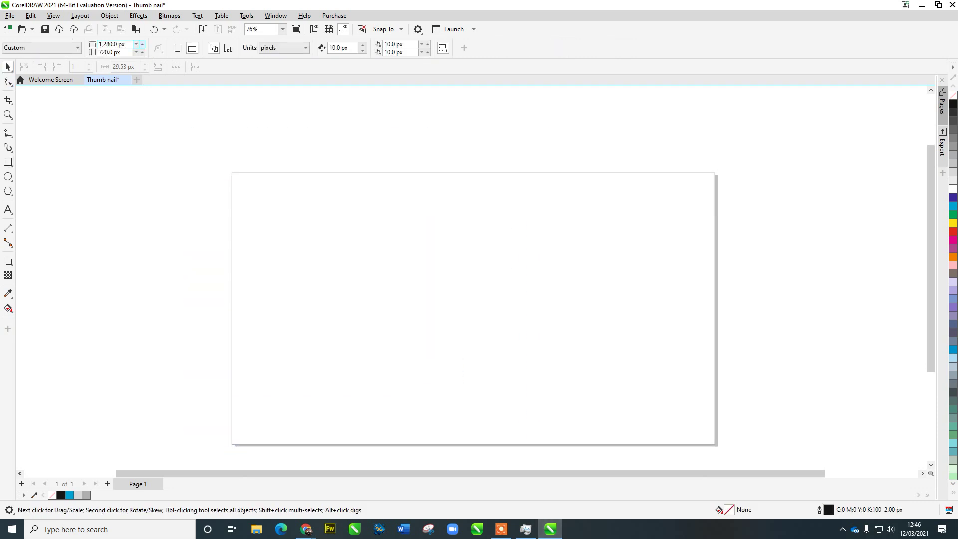
# Start a new Draw in Perspective session with the Three-point (bird's-eye view) type and place its field near the middle of the page.
pyautogui.click(109, 15)
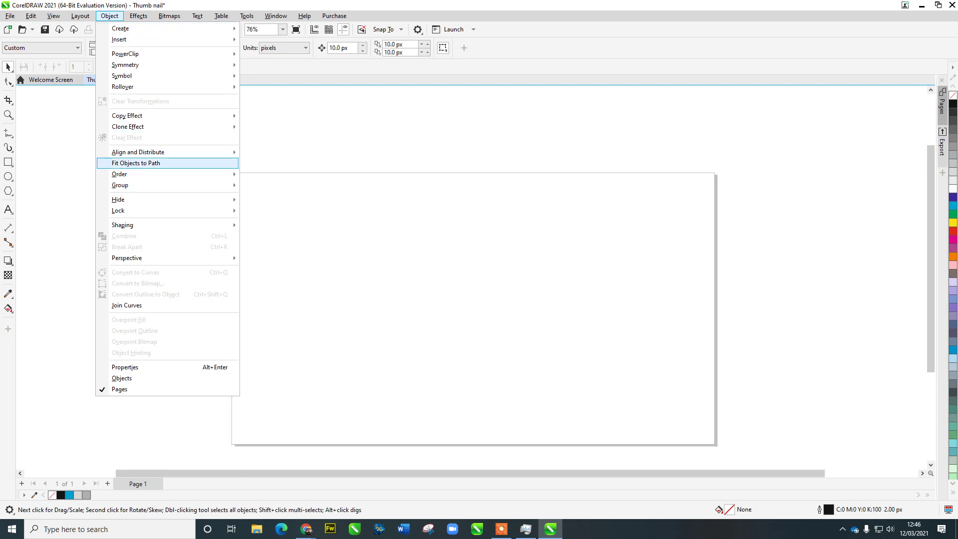
pyautogui.moveTo(150, 257)
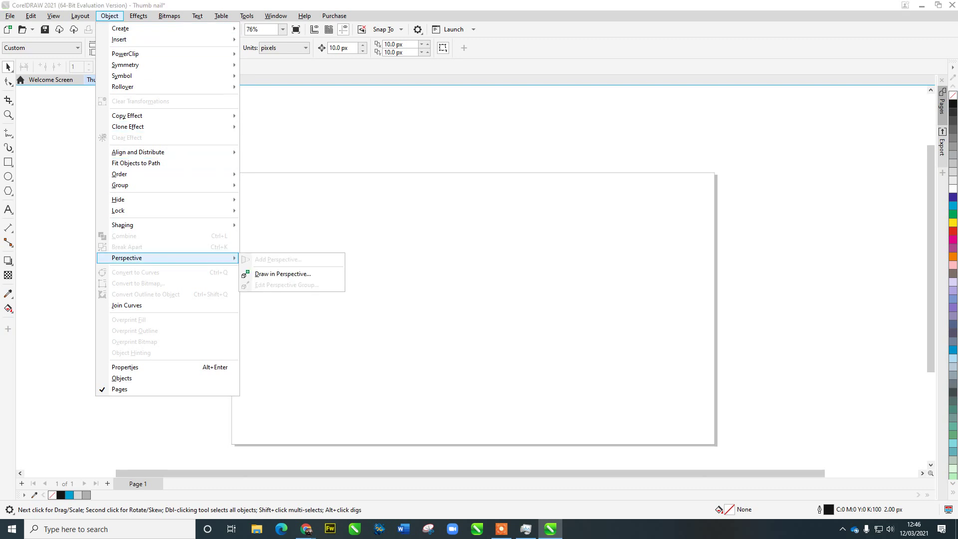
pyautogui.click(282, 274)
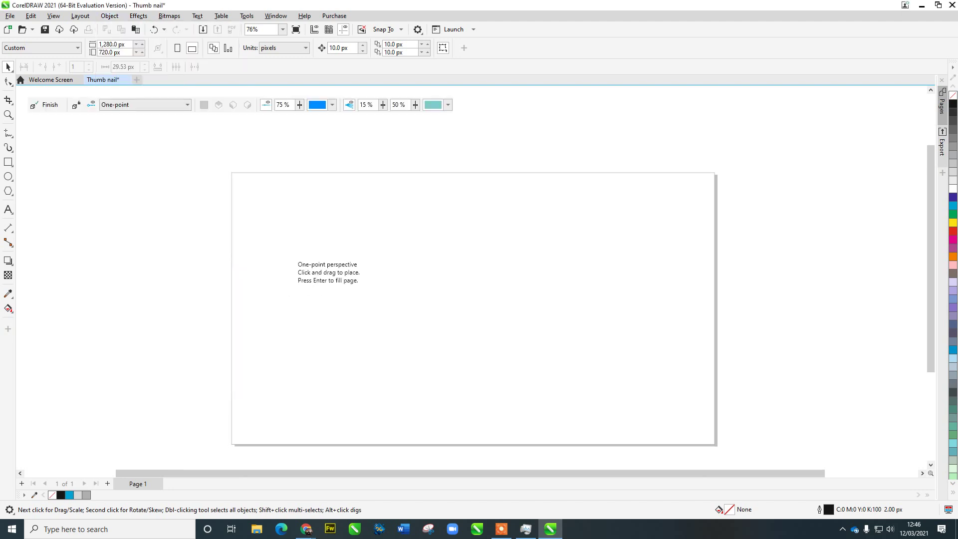
pyautogui.click(171, 105)
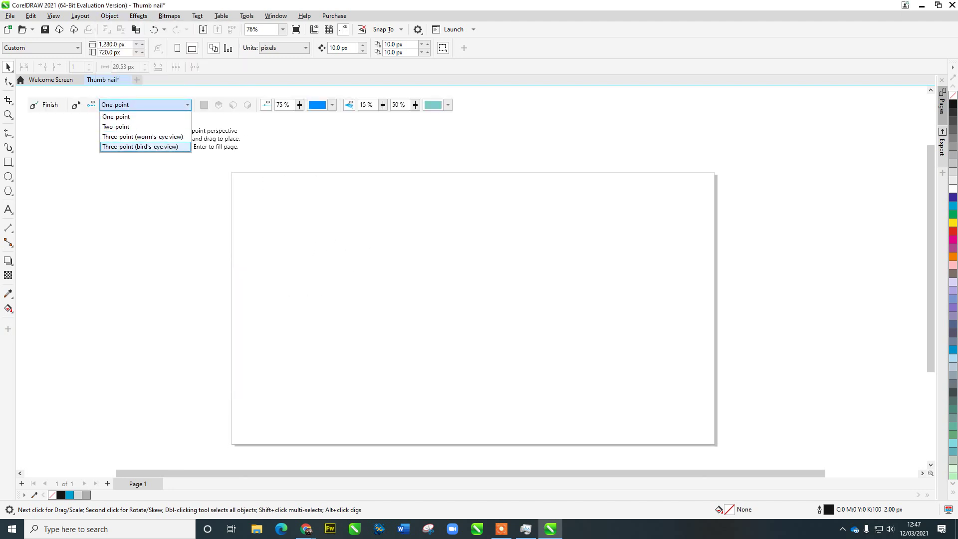
pyautogui.click(140, 147)
pyautogui.moveTo(338, 191); pyautogui.dragTo(579, 393)
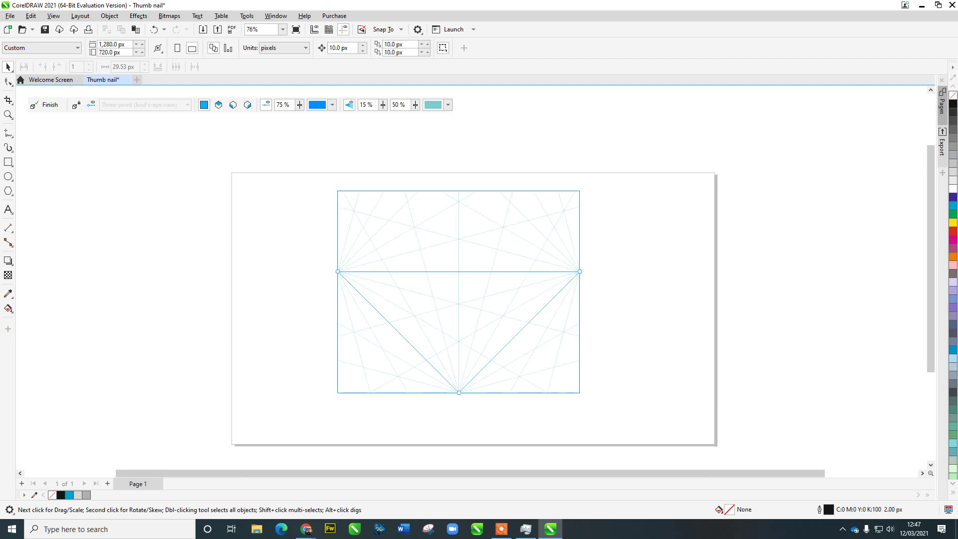
# Switch drawing to the top perspective plane and set the line density to 40%.
pyautogui.click(219, 105)
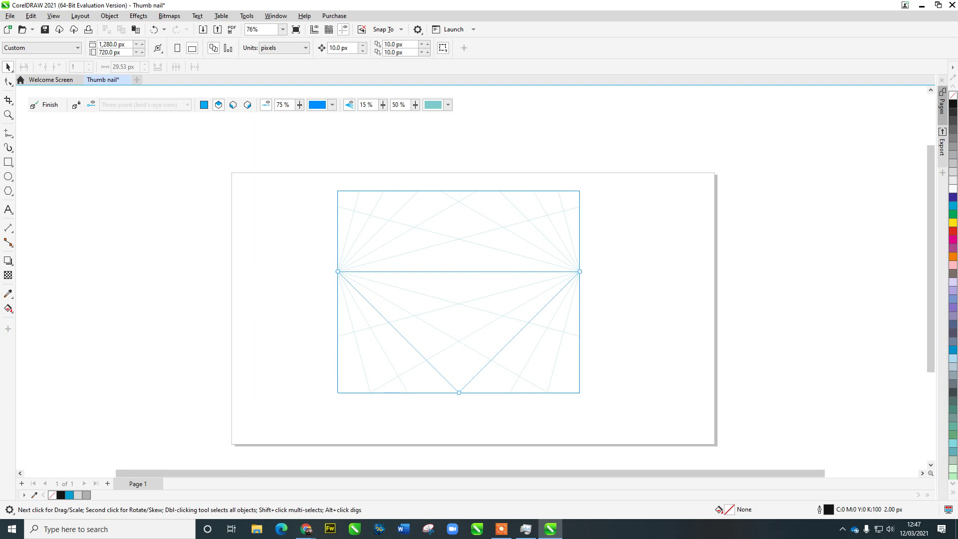
pyautogui.moveTo(458, 392); pyautogui.dragTo(460, 366)
pyautogui.hotkey('ctrl', 'z')
pyautogui.click(367, 104)
pyautogui.write('40')
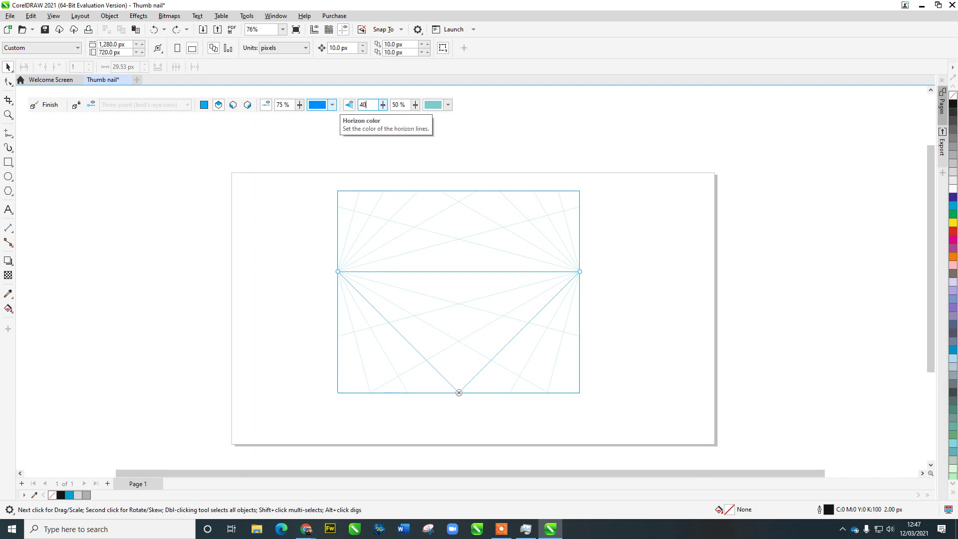
pyautogui.press('Return')
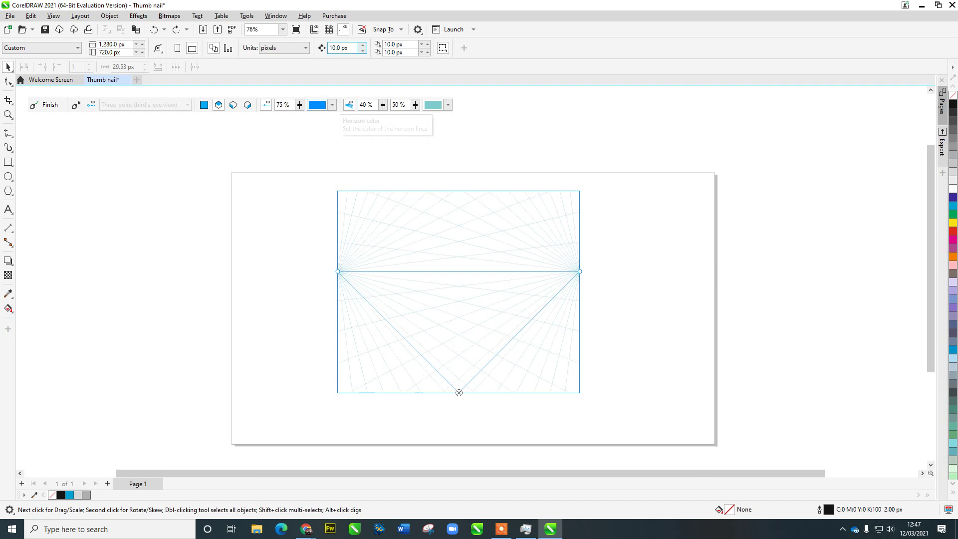
# Draw a rectangle about 103 × 47 px on the top plane, centred above the lower vanishing point, as the cube's top face.
pyautogui.scroll(3, 447, 339)
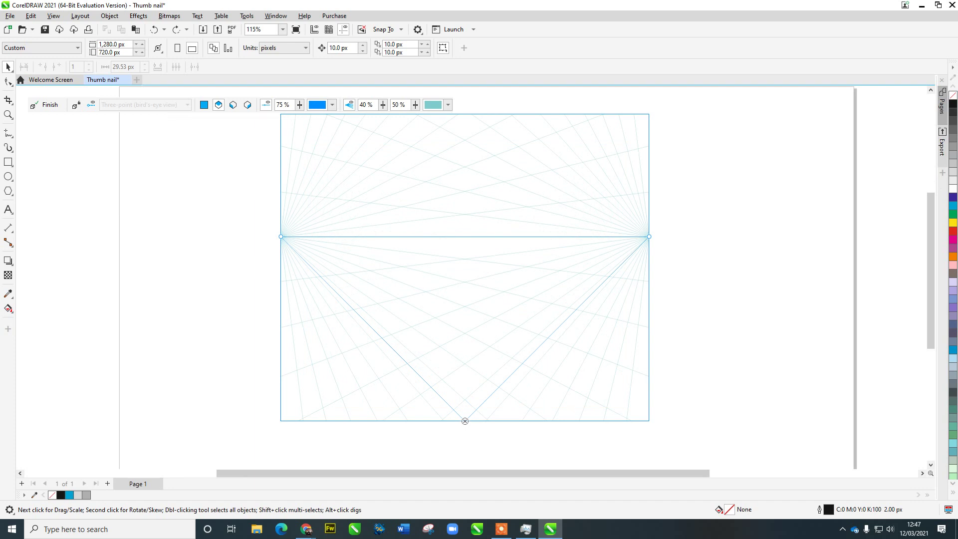
pyautogui.click(8, 162)
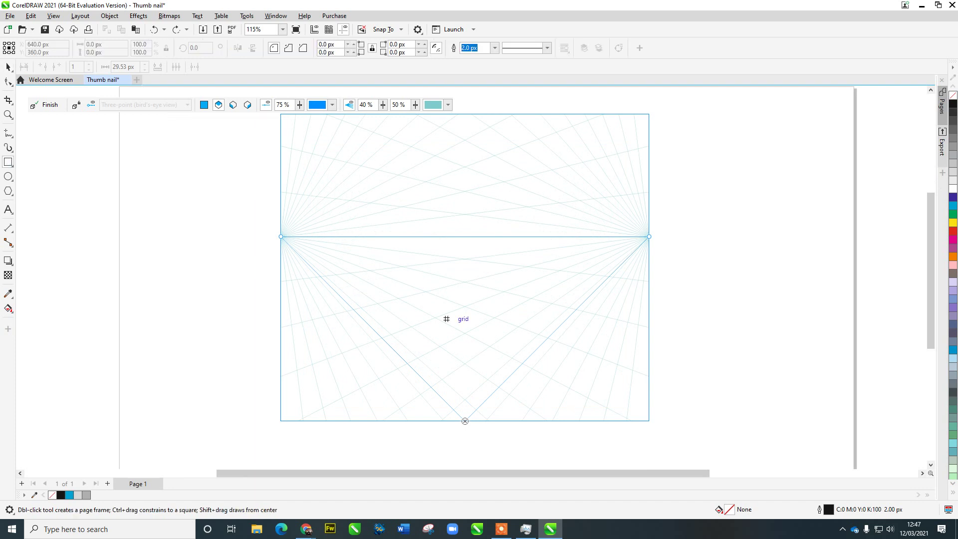
pyautogui.moveTo(495, 318); pyautogui.dragTo(495, 317)
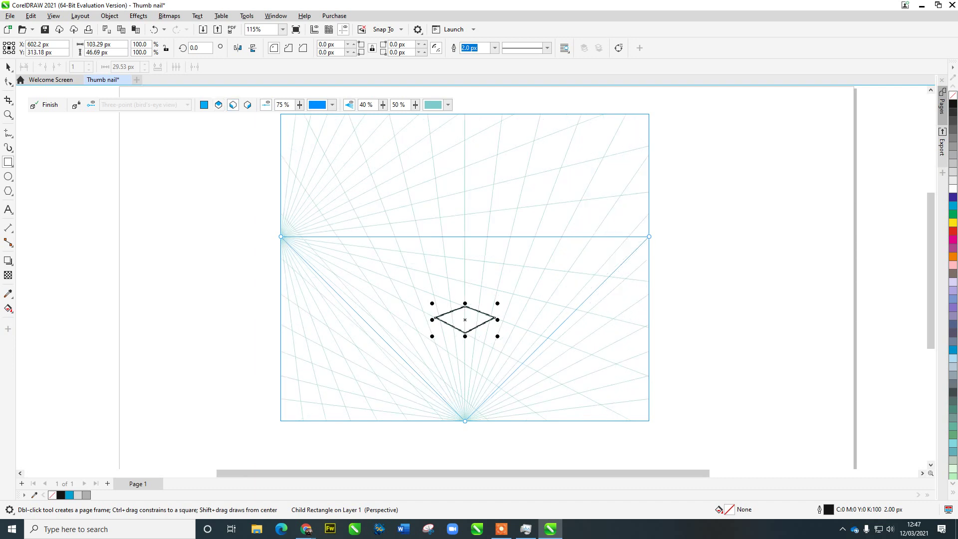
# Draw the cube's left face as a rectangle on the left plane, running down from the front edge of the top face.
pyautogui.scroll(2, 452, 342)
pyautogui.scroll(1, 464, 348)
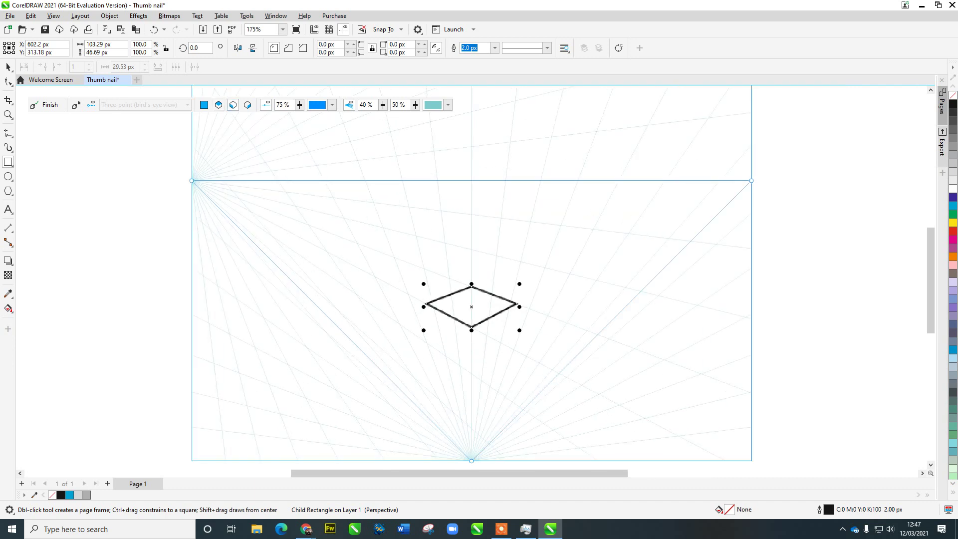
pyautogui.moveTo(473, 326); pyautogui.dragTo(440, 352)
# Switch drawing to the right plane and draw the cube's right face about 52 × 80 px, joining the left and top faces.
pyautogui.moveTo(517, 304); pyautogui.dragTo(499, 353)
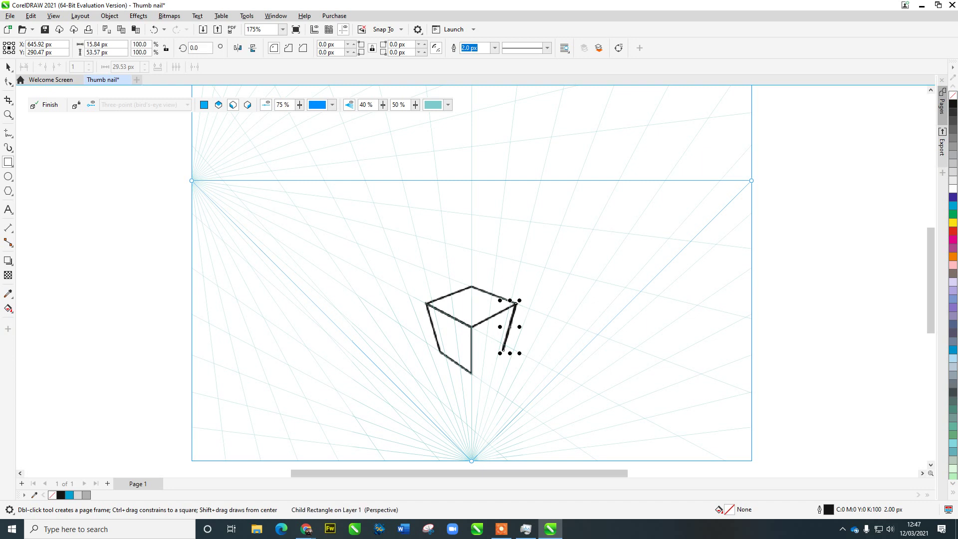
pyautogui.hotkey('ctrl', 'z')
pyautogui.click(247, 104)
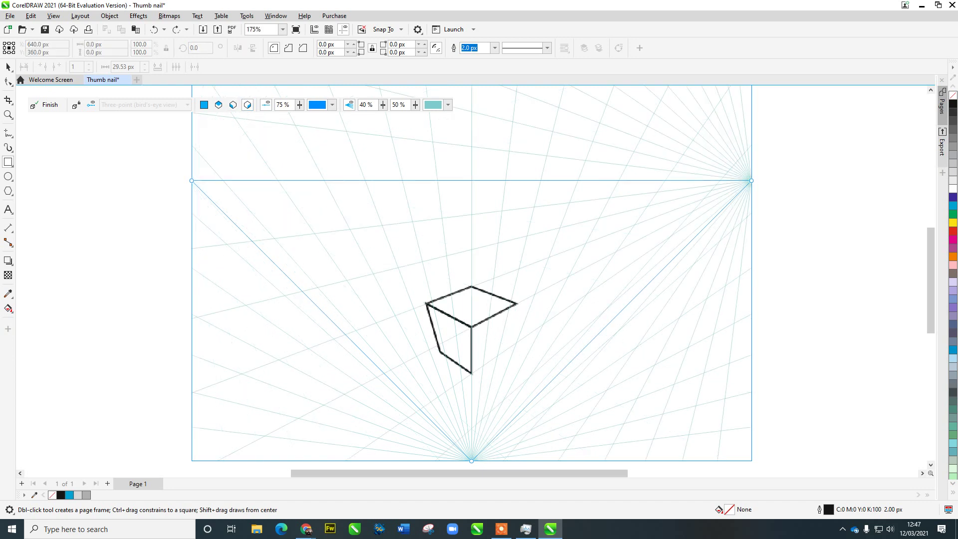
pyautogui.moveTo(471, 373); pyautogui.dragTo(516, 304)
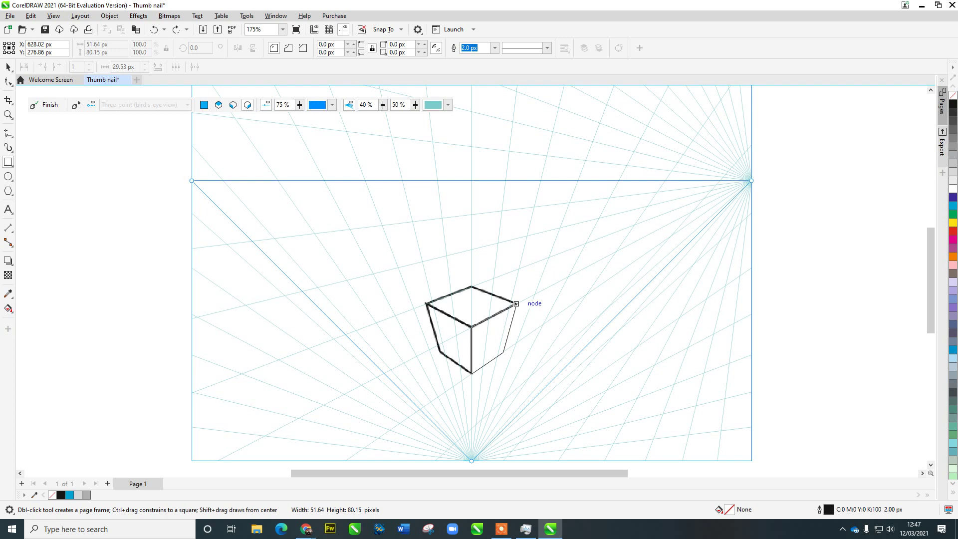
pyautogui.moveTo(516, 303); pyautogui.dragTo(516, 303)
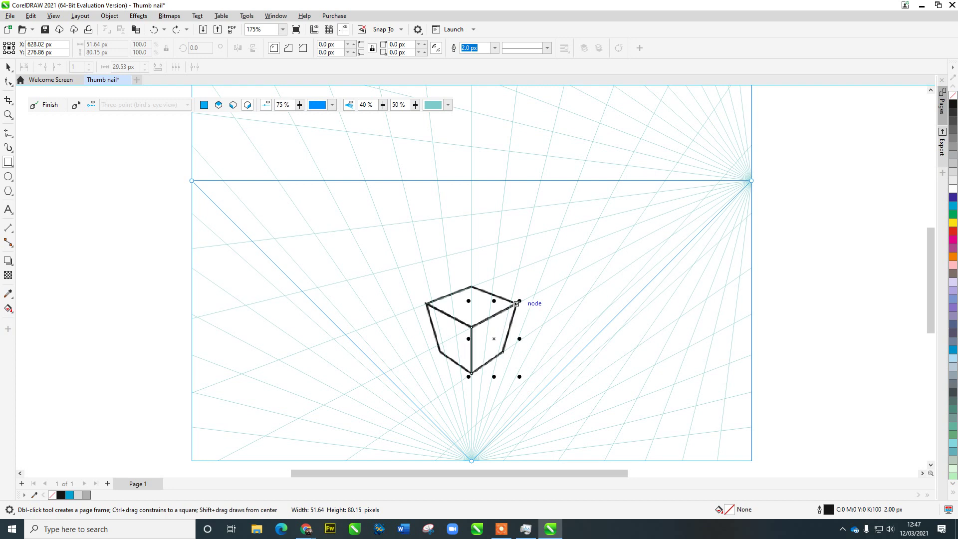
pyautogui.scroll(1, 504, 351)
pyautogui.scroll(1, 505, 351)
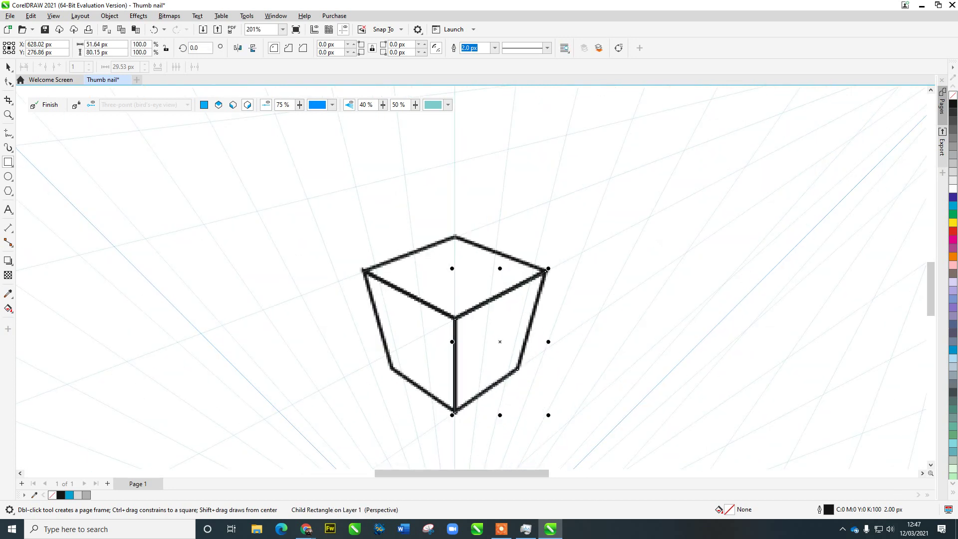
pyautogui.click(8, 67)
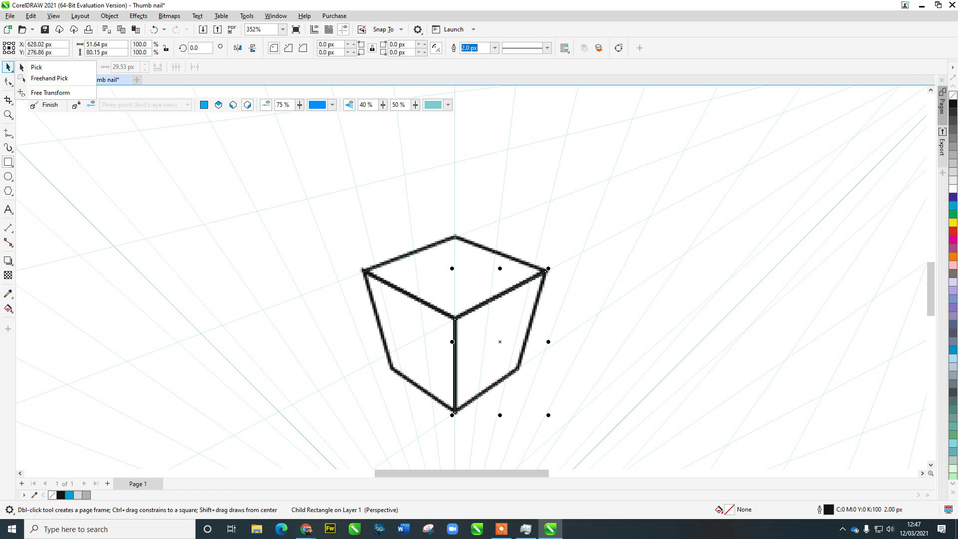
pyautogui.click(432, 248)
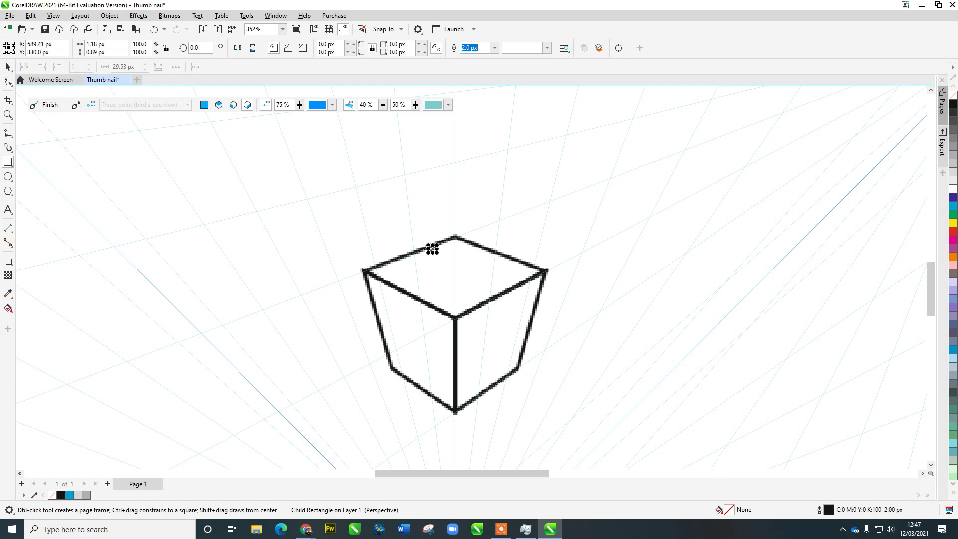
pyautogui.click(267, 230)
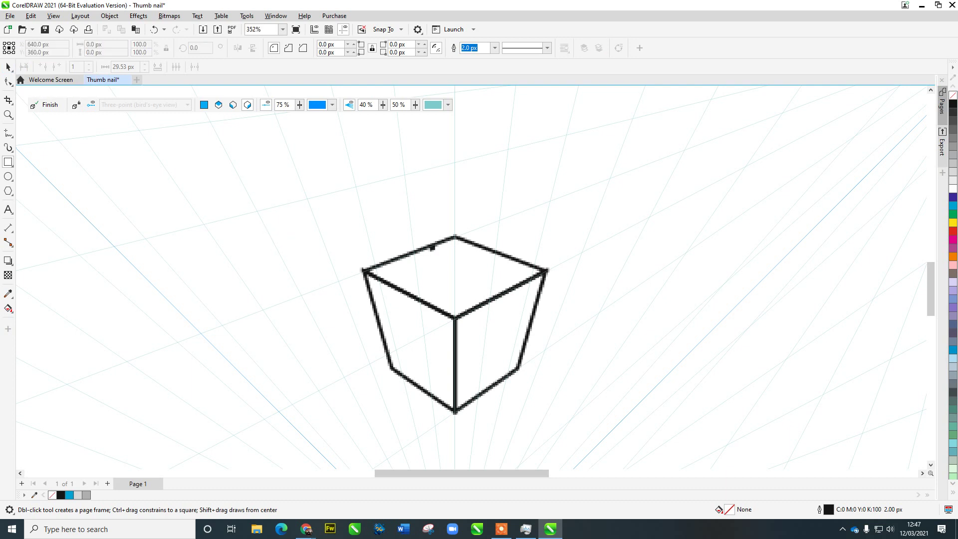
# Switch to the top plane, select the cube's top face and fill it with cyan.
pyautogui.click(8, 66)
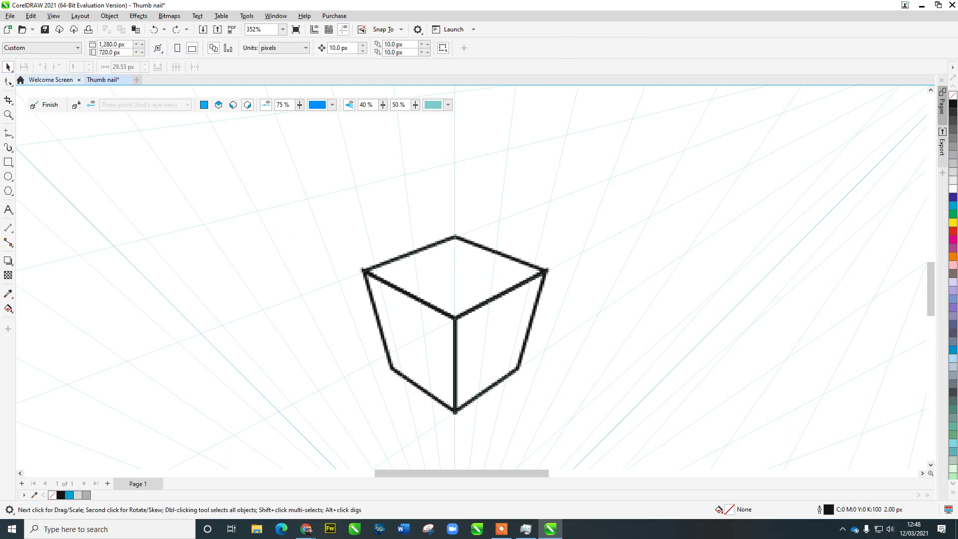
pyautogui.click(218, 105)
pyautogui.click(442, 274)
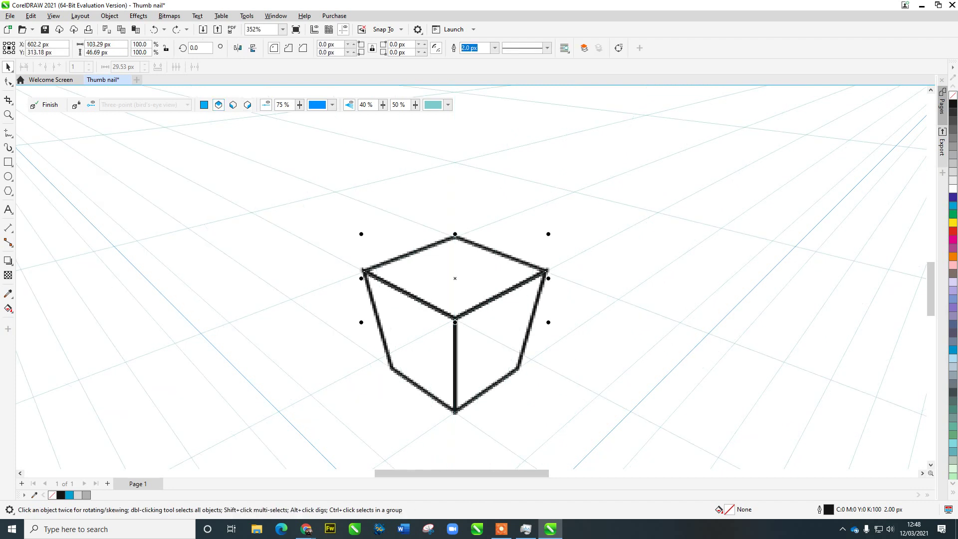
pyautogui.click(953, 205)
# Switch to the right plane, select the cube's right face and fill it with a lighter blue shade of cyan.
pyautogui.click(247, 104)
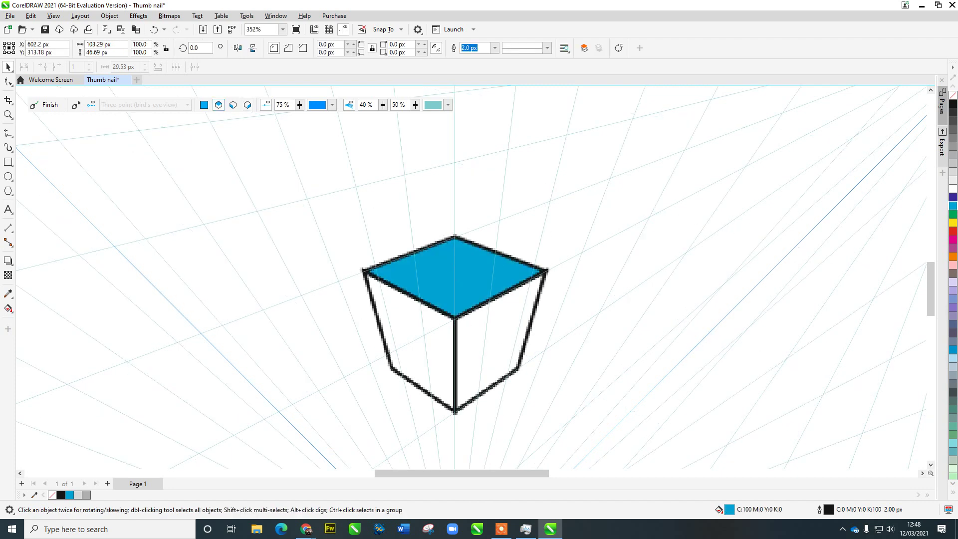
pyautogui.press('Tab')
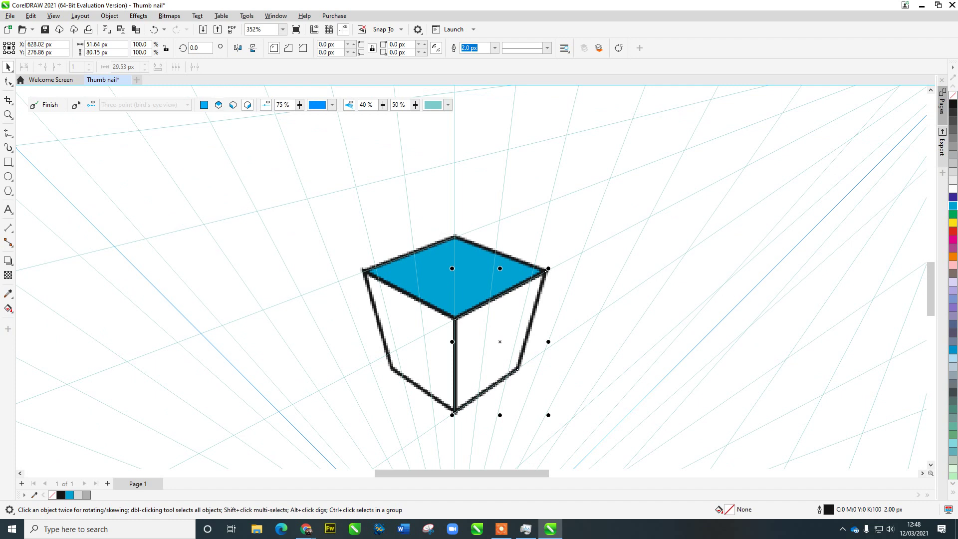
pyautogui.click(953, 205)
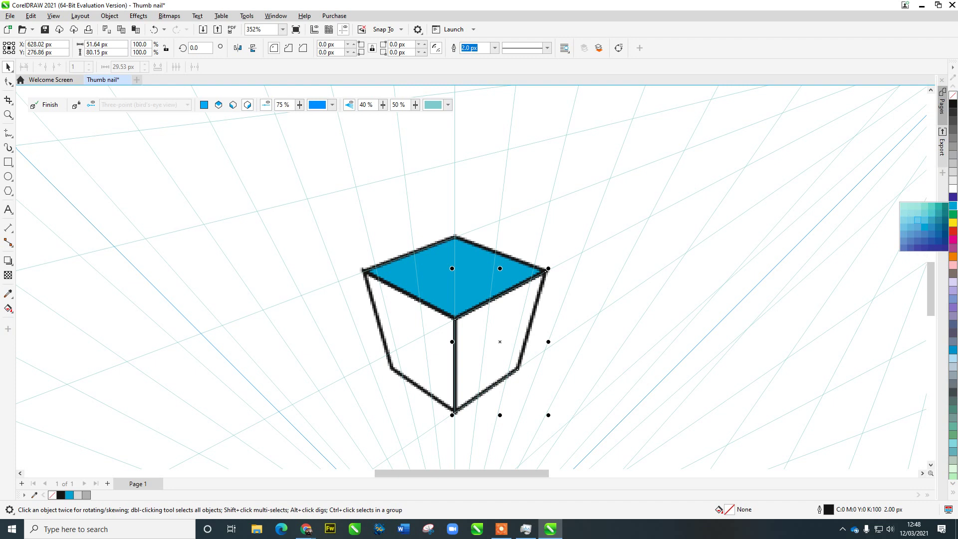
pyautogui.click(910, 227)
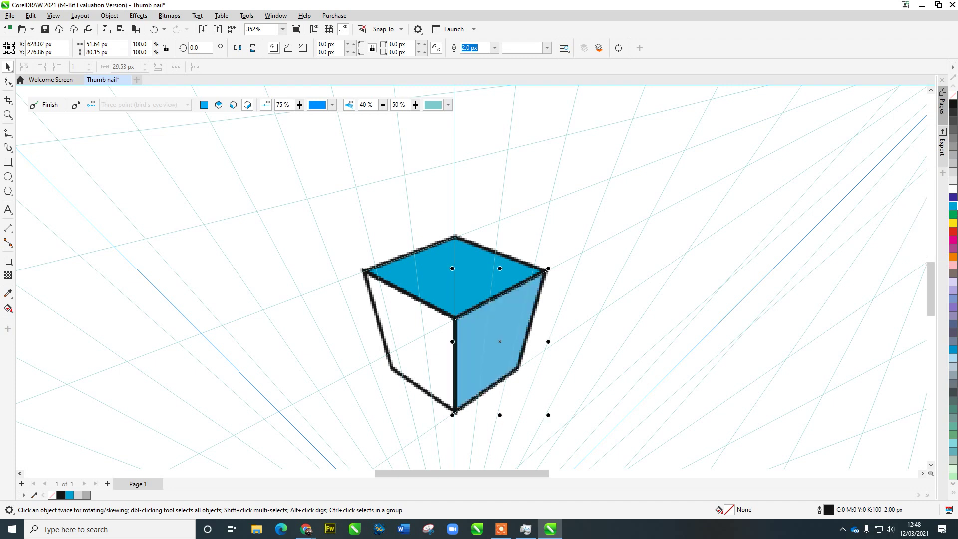
# Select the cube's left face and fill it with a pale tint of cyan.
pyautogui.press('Tab')
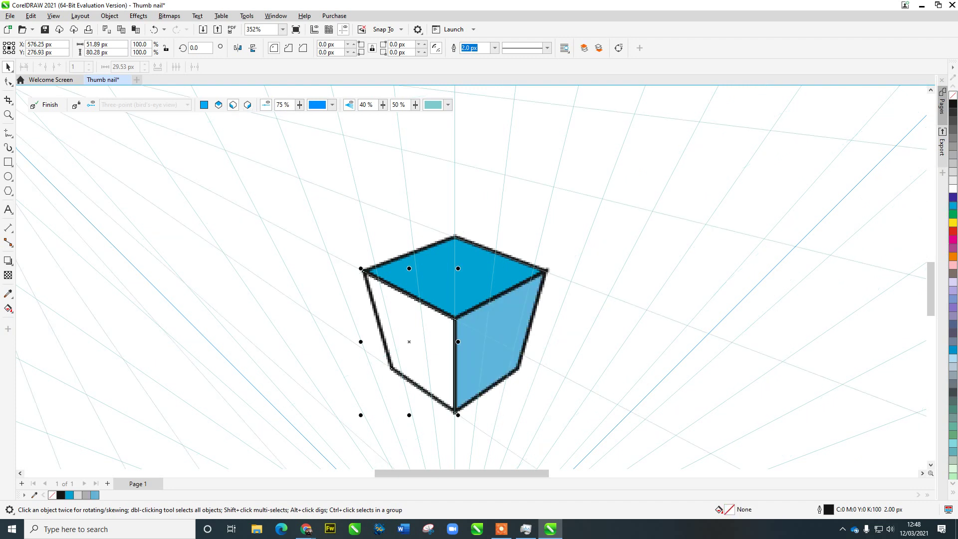
pyautogui.click(953, 205)
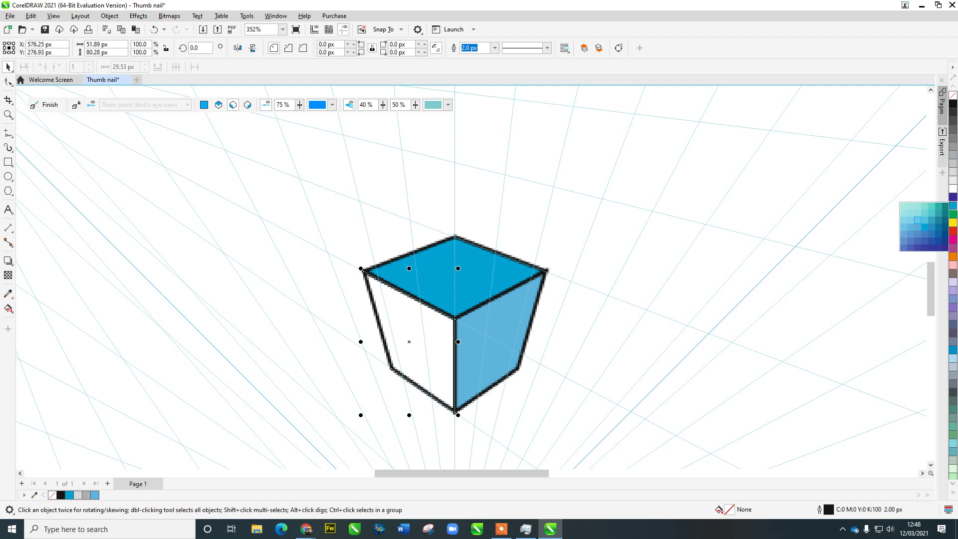
pyautogui.click(904, 213)
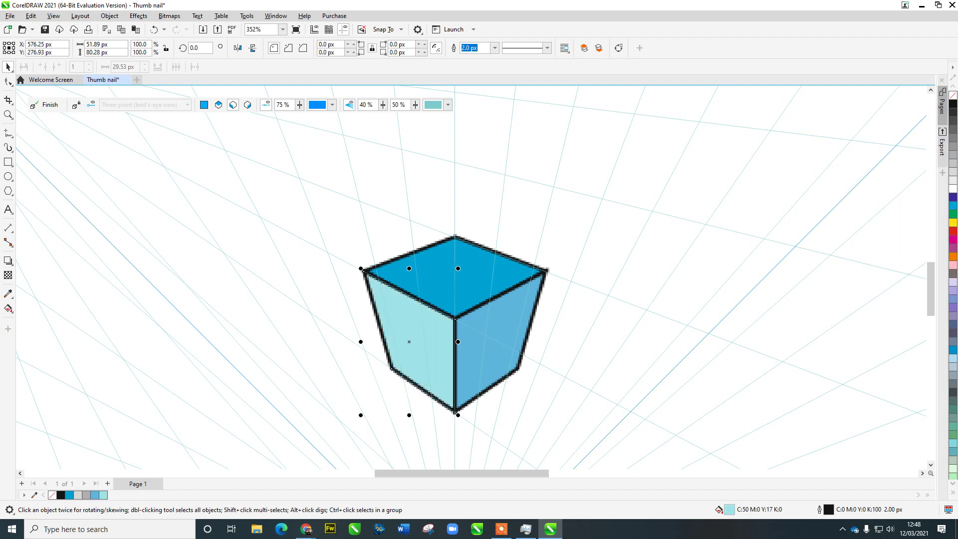
pyautogui.click(623, 311)
# Add the text NEW in 24 pt Arial beside the cube and place it on the left perspective plane.
pyautogui.scroll(-2, 624, 310)
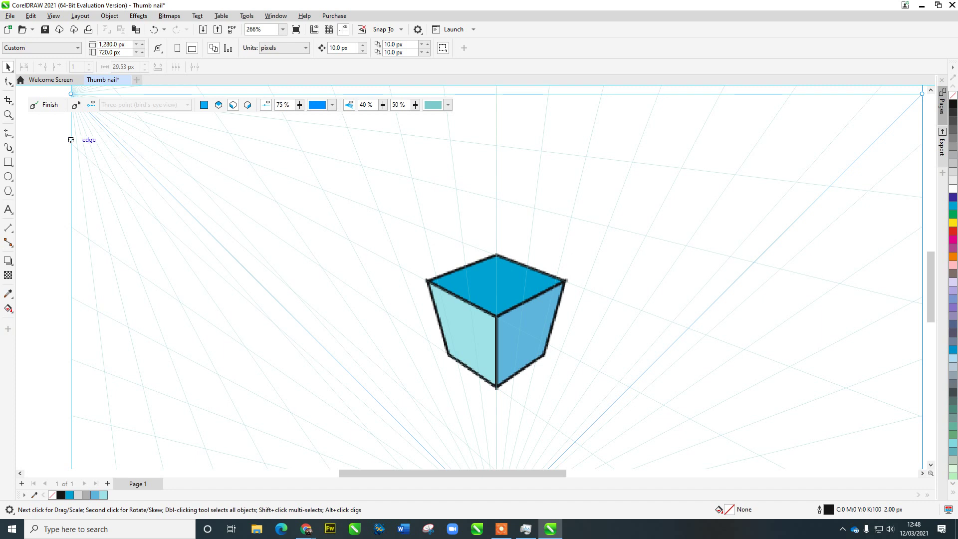
pyautogui.scroll(-3, 149, 189)
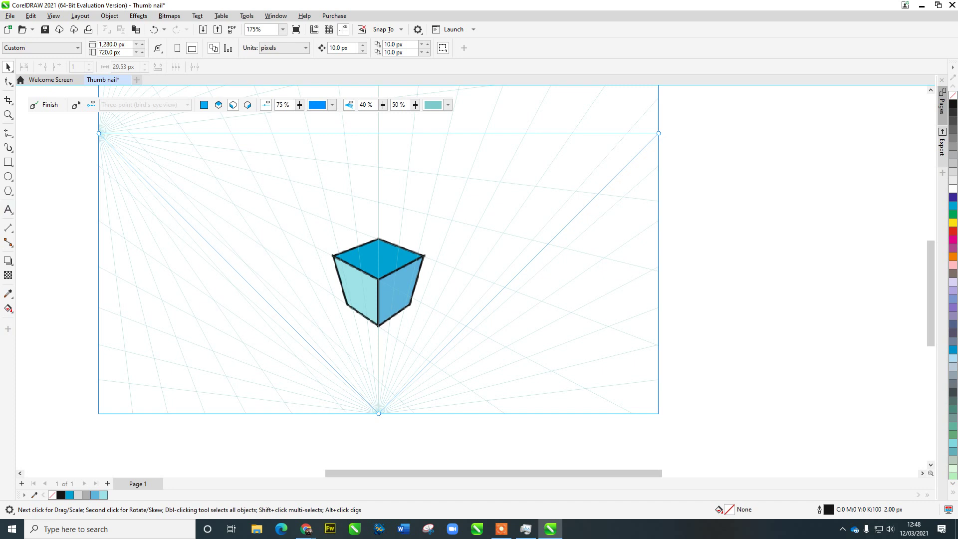
pyautogui.click(8, 209)
pyautogui.click(112, 243)
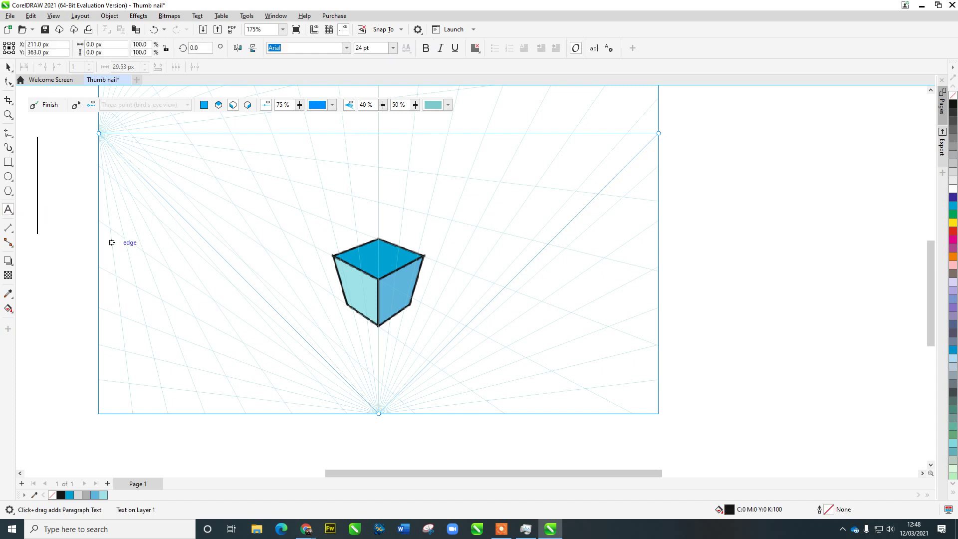
pyautogui.write('NEW')
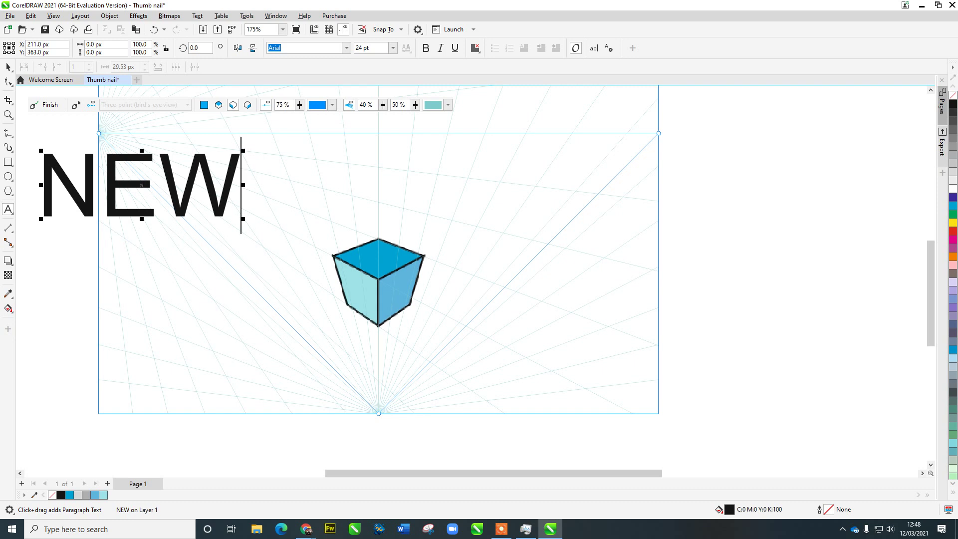
pyautogui.hotkey('ctrl', 'space')
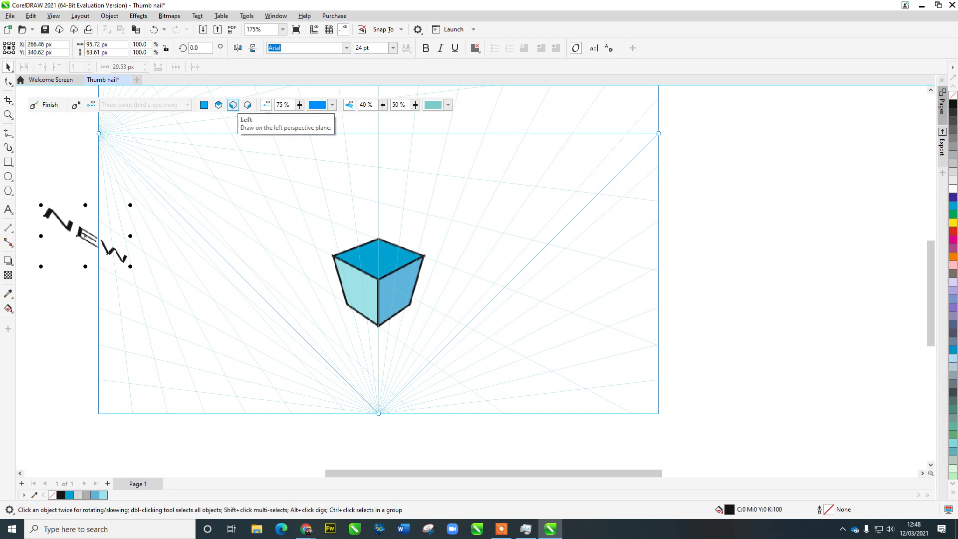
# Move the NEW text onto the cube's left face and scale it to fit inside the face.
pyautogui.moveTo(80, 235); pyautogui.dragTo(309, 264)
pyautogui.moveTo(347, 287); pyautogui.dragTo(352, 308)
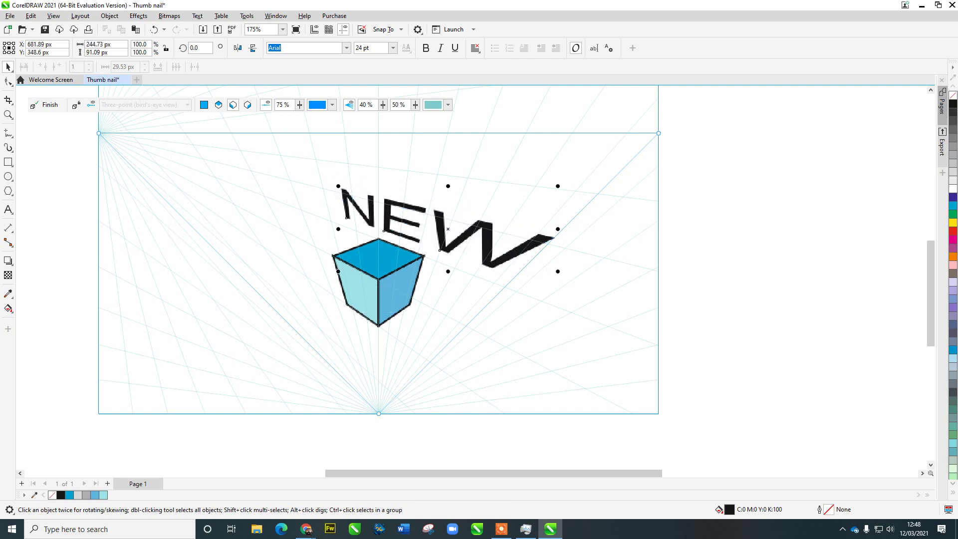
pyautogui.moveTo(440, 230); pyautogui.dragTo(349, 294)
pyautogui.moveTo(436, 325); pyautogui.dragTo(355, 388)
pyautogui.click(327, 283)
pyautogui.scroll(3, 327, 283)
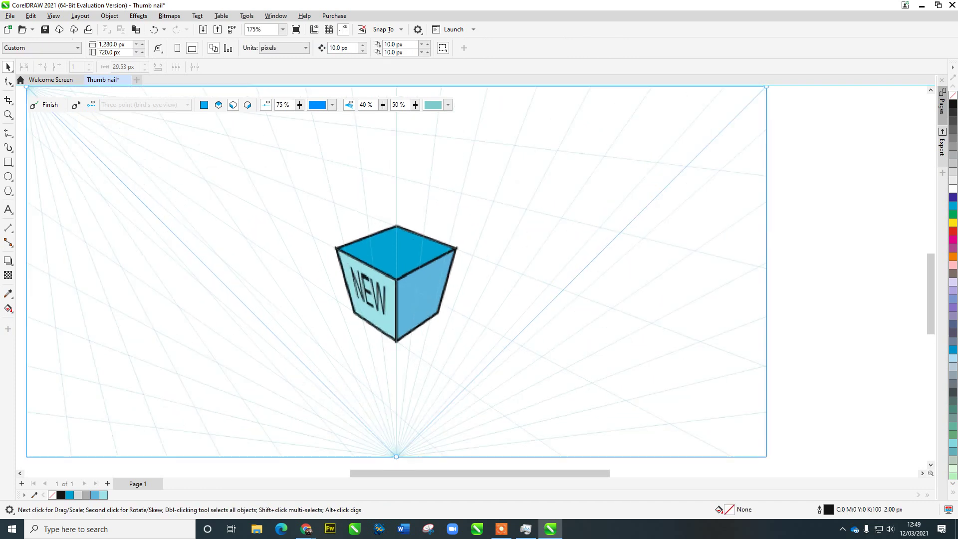
# Finish the perspective drawing and enlarge the cube group to about 300 × 289 px.
pyautogui.scroll(-7, 338, 284)
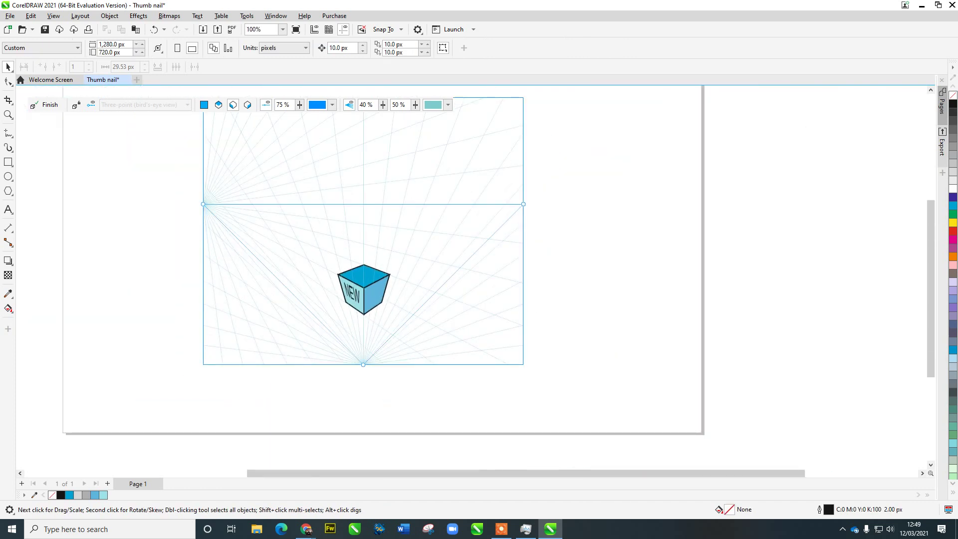
pyautogui.click(45, 105)
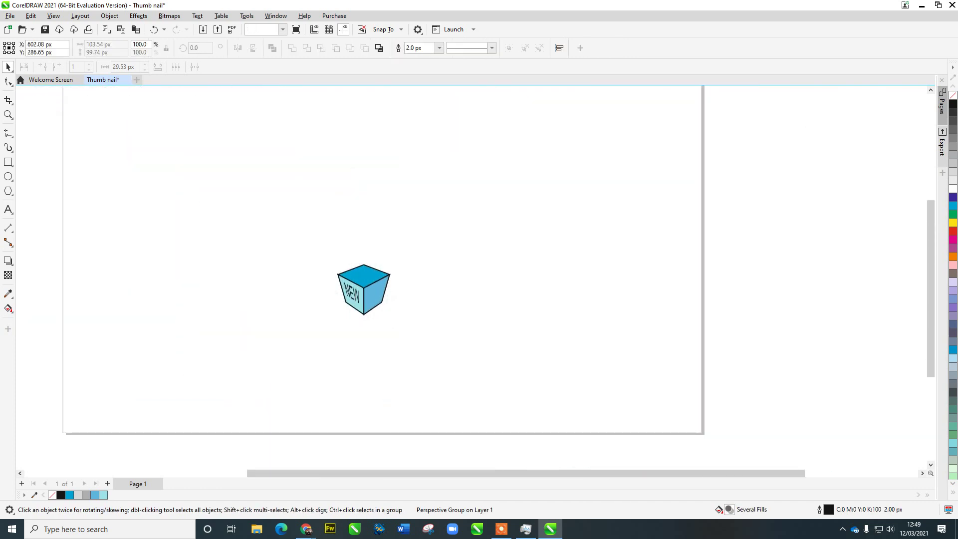
pyautogui.moveTo(245, 207); pyautogui.dragTo(433, 356)
pyautogui.click(369, 285)
pyautogui.moveTo(394, 262); pyautogui.dragTo(533, 170)
pyautogui.click(528, 249)
pyautogui.scroll(-5, 471, 284)
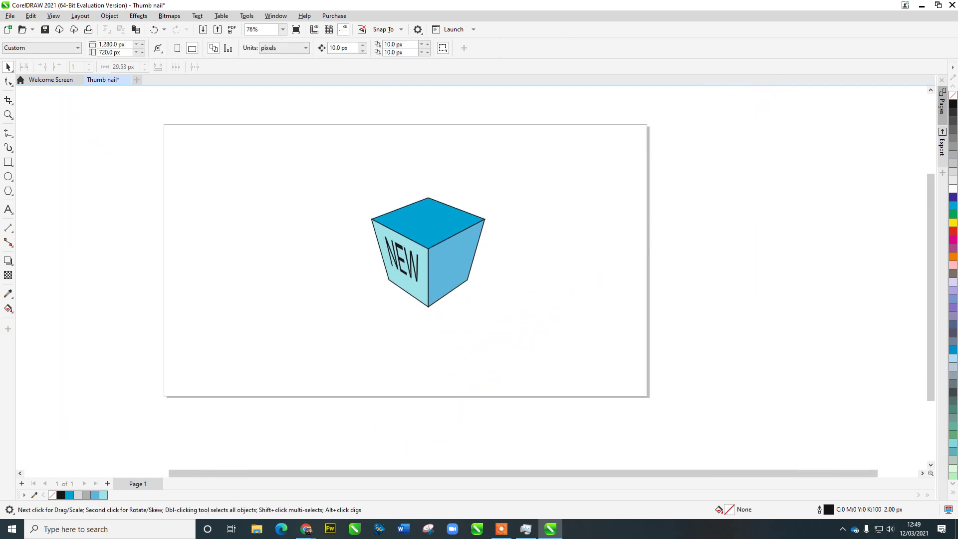
# Move the cube group to the page's lower-right area, centred at about X 1,035 px, Y 235 px.
pyautogui.moveTo(430, 247); pyautogui.dragTo(503, 320)
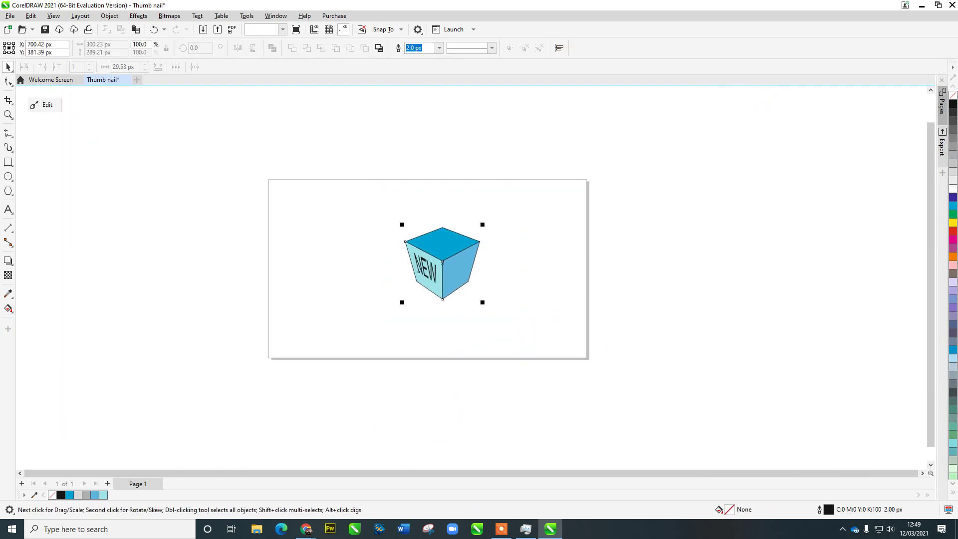
pyautogui.moveTo(464, 278); pyautogui.dragTo(548, 314)
pyautogui.press('Escape')
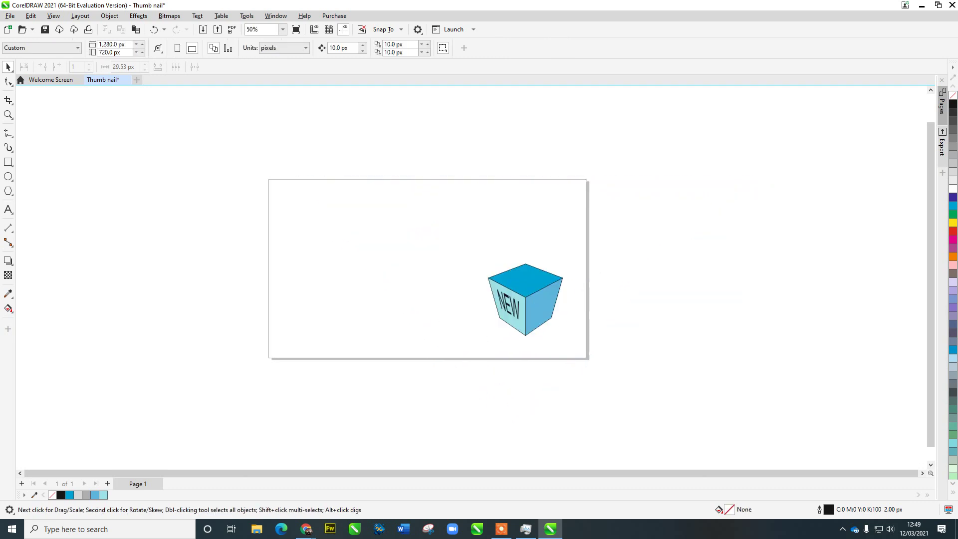
# Open the Coreldraw 2021 new review file, group its thumbnail artwork and copy it into the Thumb nail document.
pyautogui.click(50, 80)
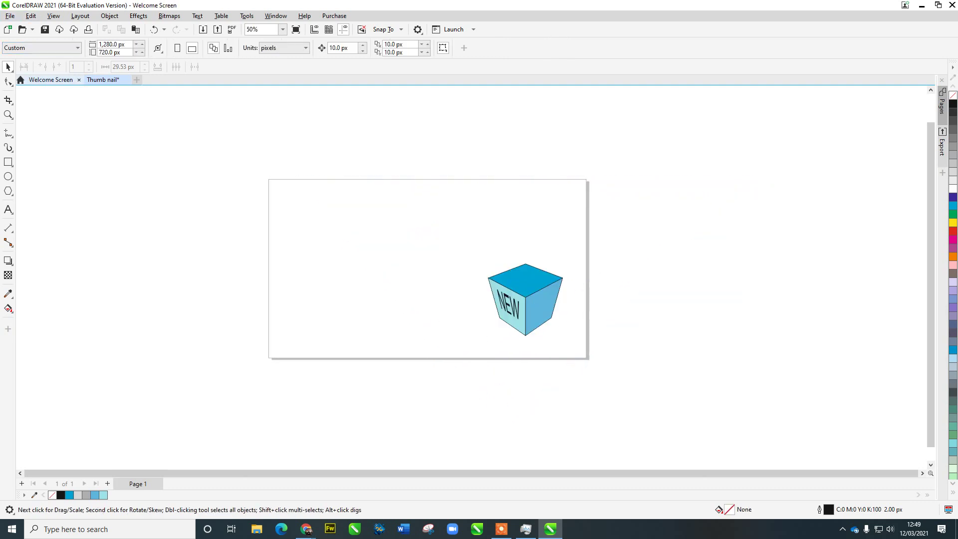
pyautogui.click(435, 140)
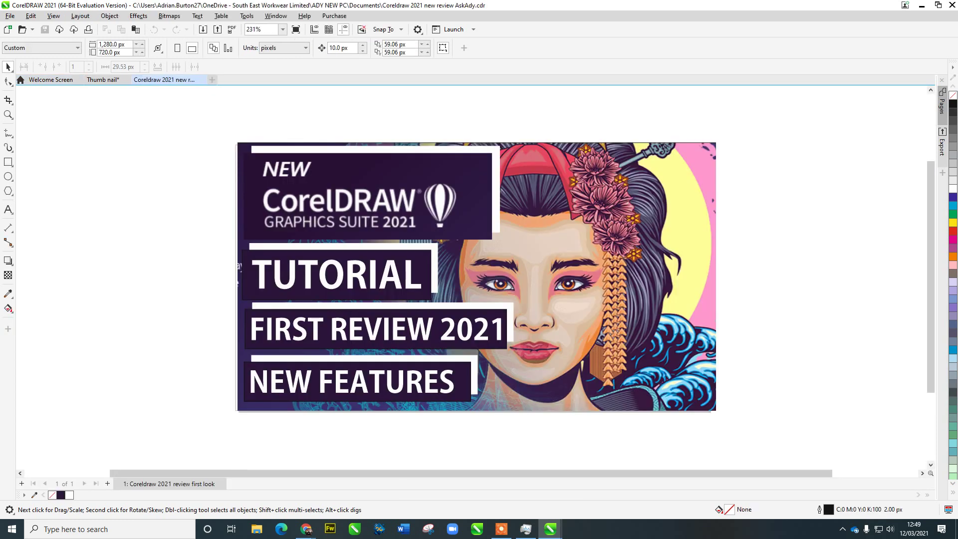
pyautogui.moveTo(167, 117); pyautogui.dragTo(771, 467)
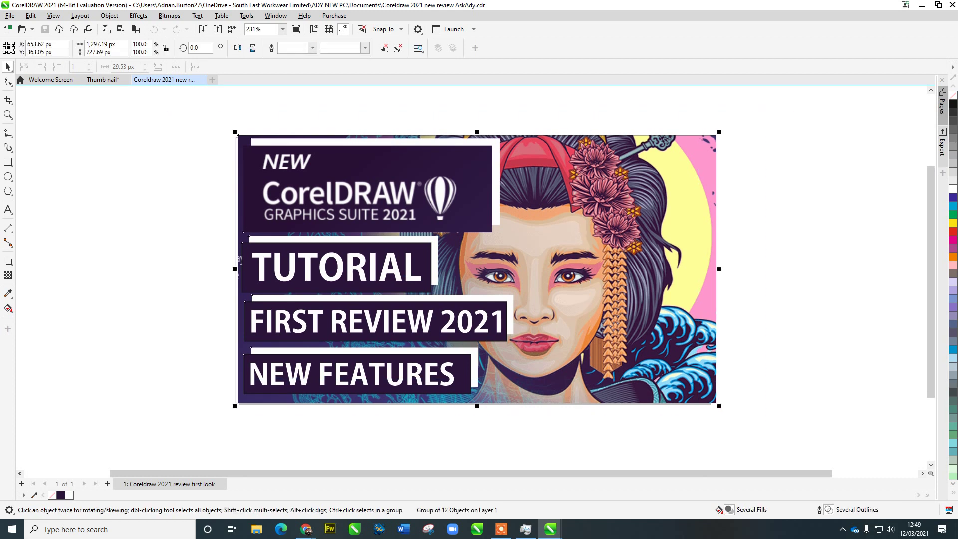
pyautogui.click(103, 79)
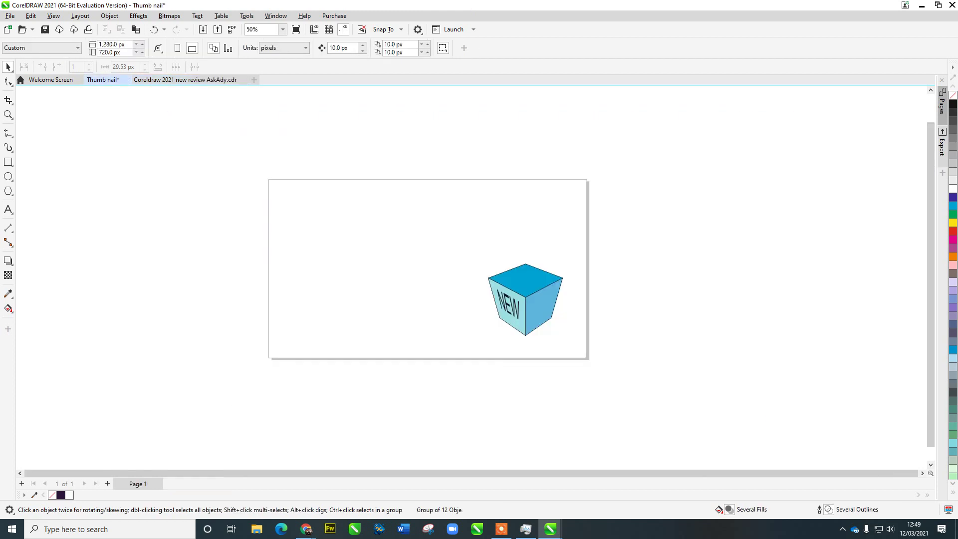
pyautogui.hotkey('ctrl', 'v')
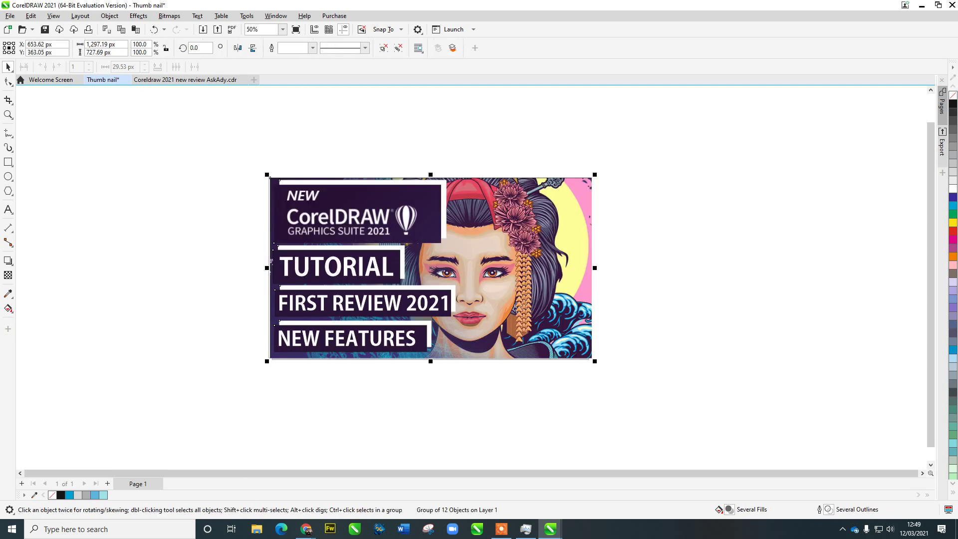
# Select the cube group hidden behind the pasted artwork and bring it to the front.
pyautogui.press('Escape')
pyautogui.moveTo(480, 298); pyautogui.dragTo(424, 209)
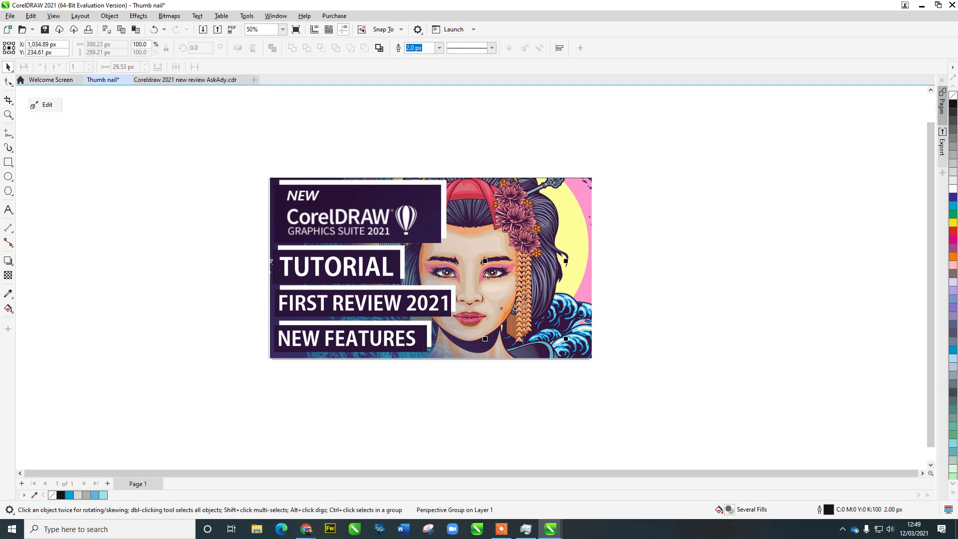
pyautogui.moveTo(691, 407); pyautogui.dragTo(424, 230)
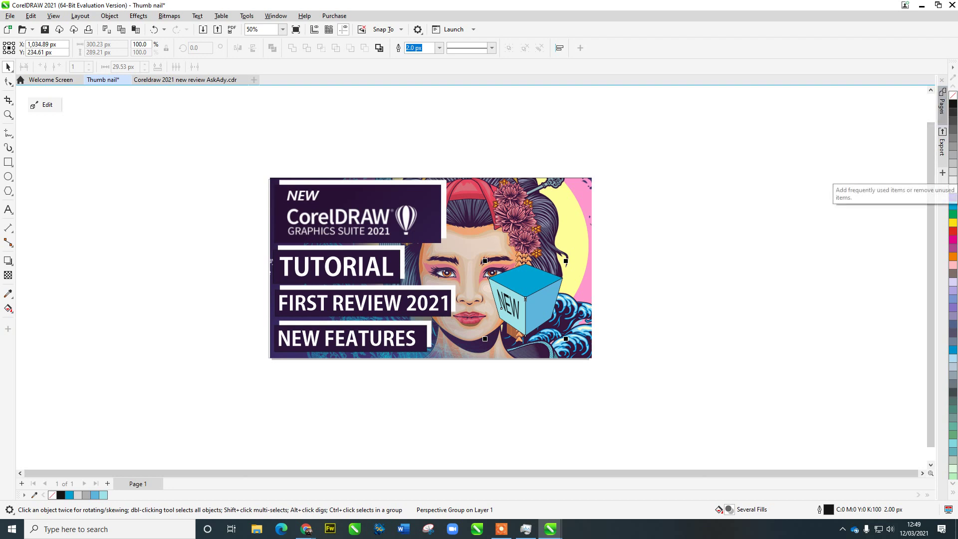
# Show the document's Objects list, and move the cube off the page beside the artwork and enlarge it.
pyautogui.click(942, 172)
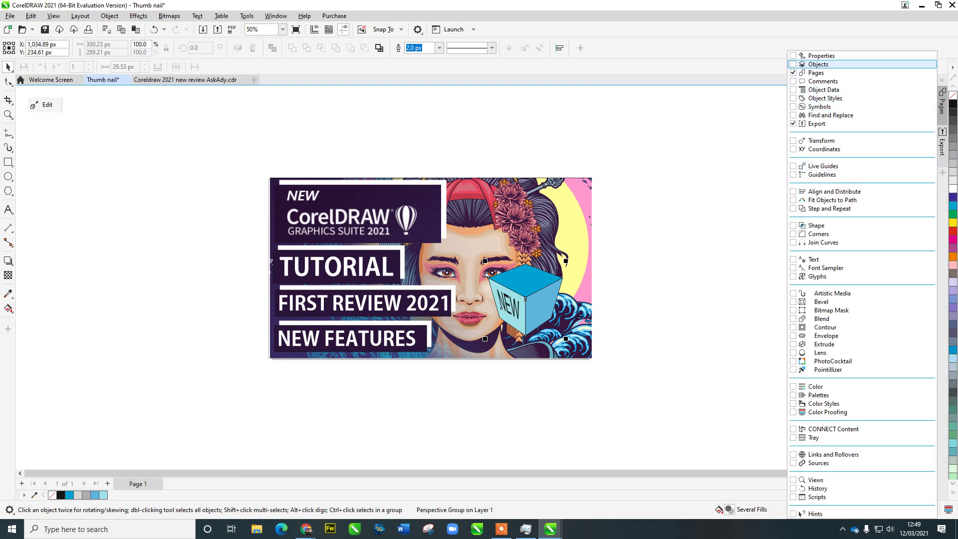
pyautogui.click(818, 63)
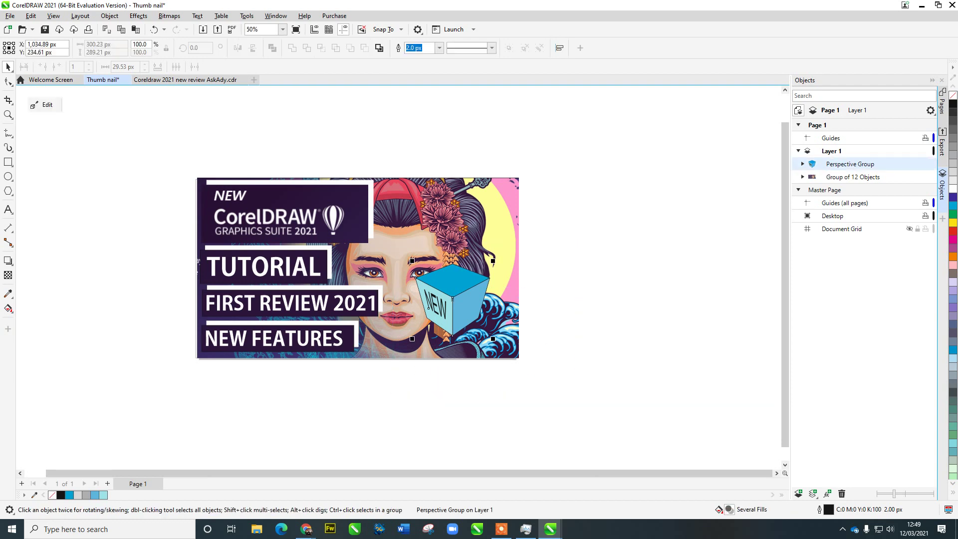
pyautogui.moveTo(452, 299); pyautogui.dragTo(597, 237)
pyautogui.press('Escape')
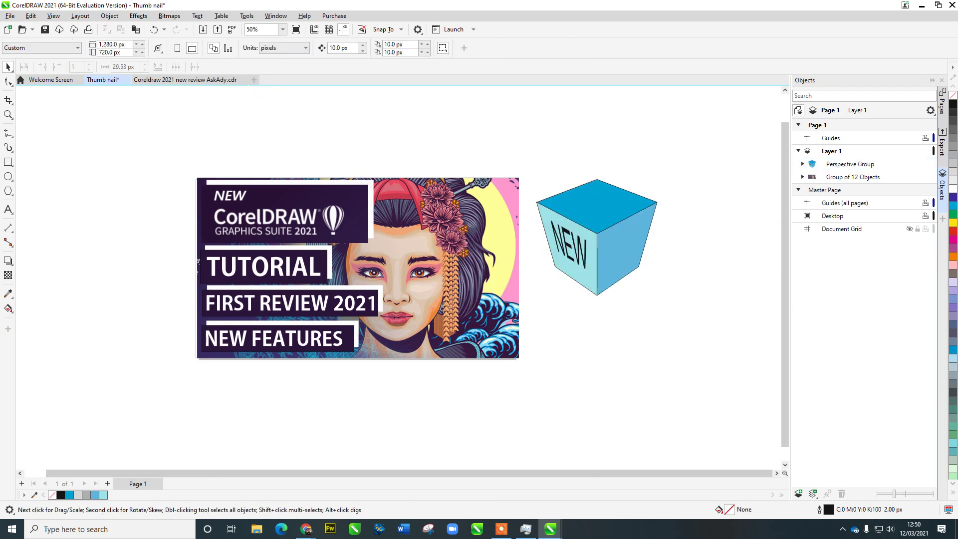
# Ungroup the pasted thumbnail artwork into its separate objects.
pyautogui.click(424, 269)
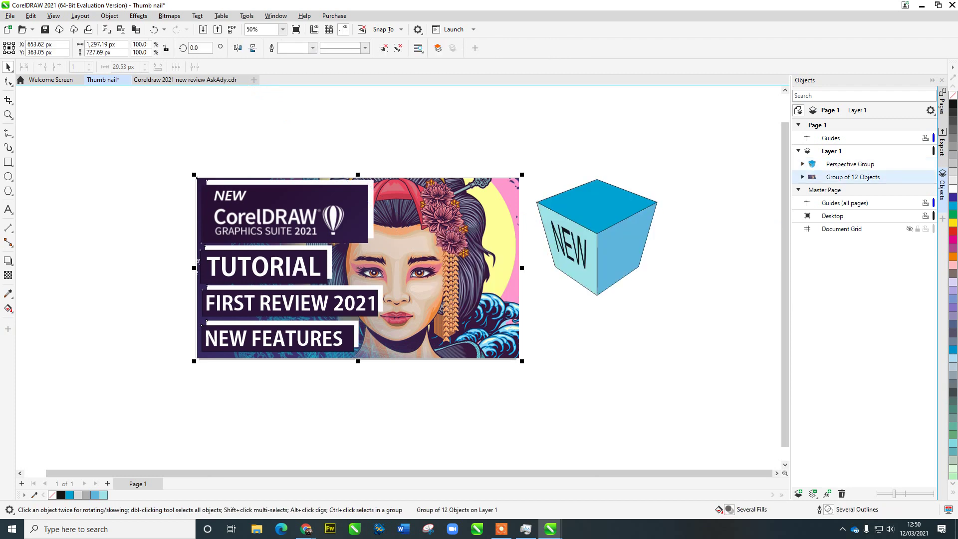
pyautogui.click(398, 48)
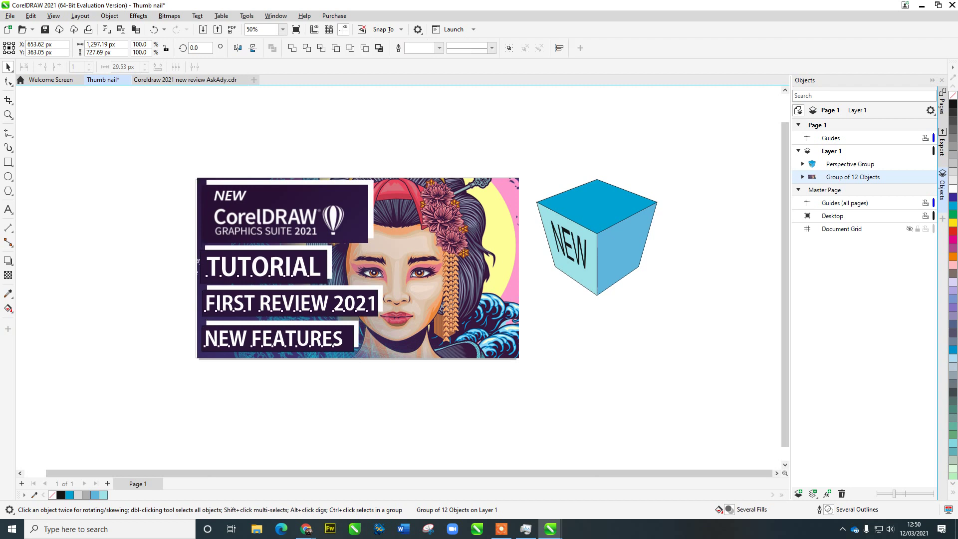
pyautogui.click(399, 130)
# Replace the TUTORIAL heading with the text NEW FEATURES.
pyautogui.click(323, 274)
pyautogui.click(323, 275)
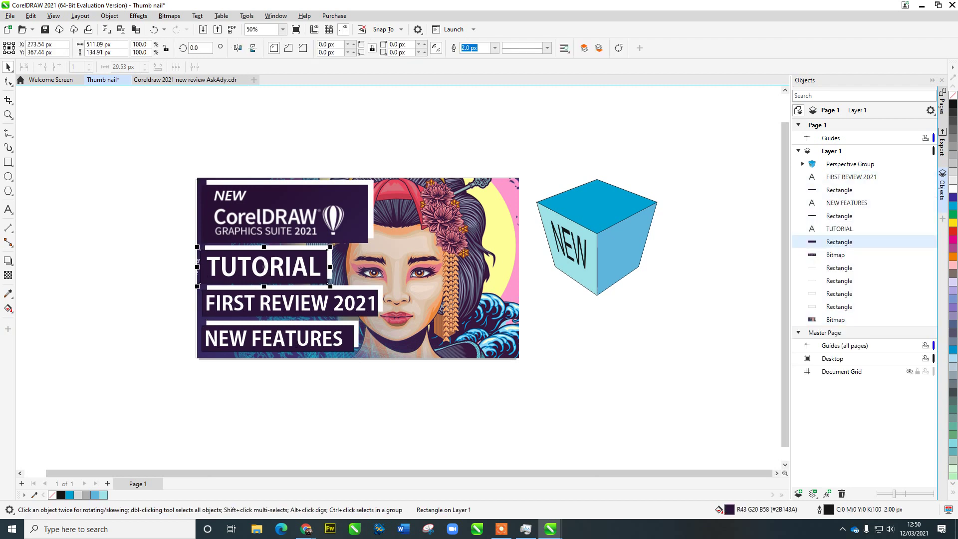
pyautogui.click(323, 274)
pyautogui.click(264, 267)
pyautogui.hotkey('ctrl', 'a')
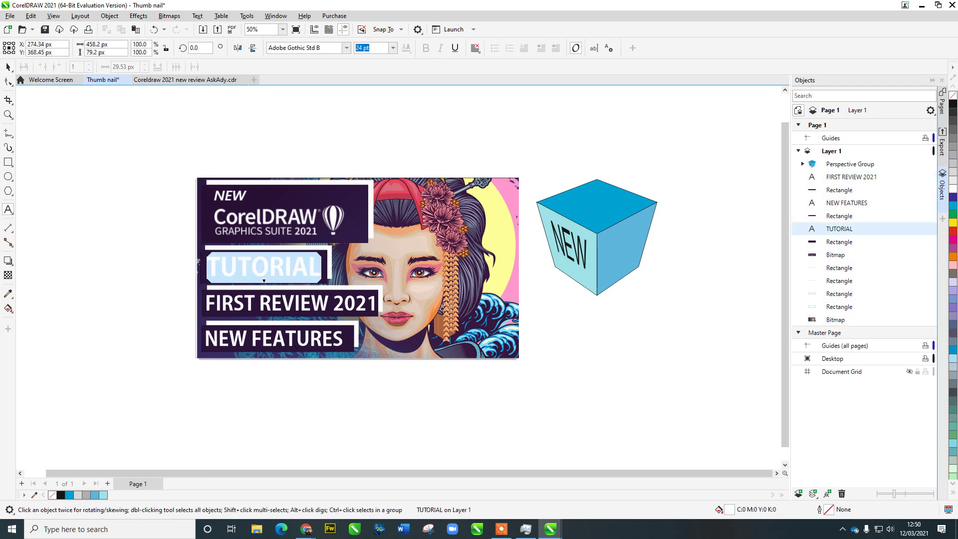
pyautogui.write('NEW')
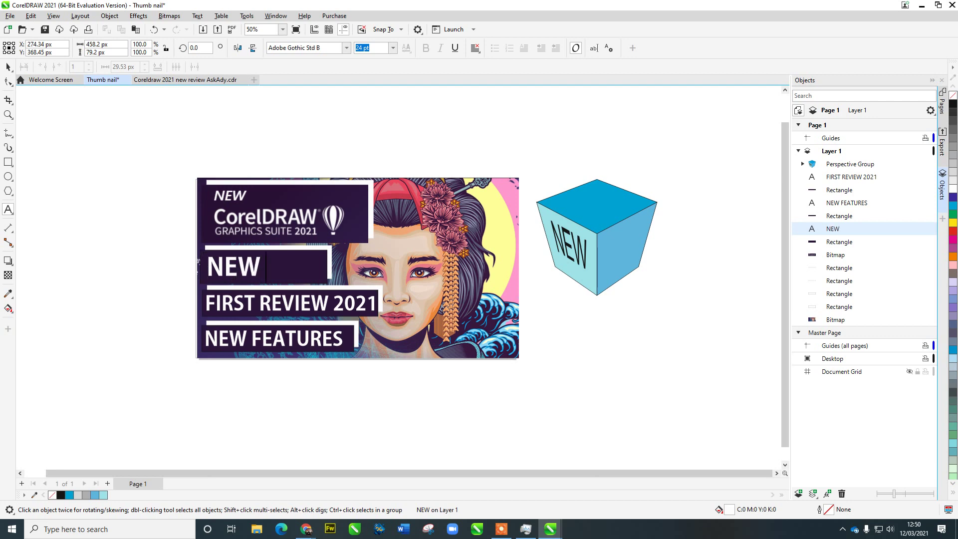
pyautogui.write(' Fea')
pyautogui.press('BackSpace')
pyautogui.press('BackSpace')
pyautogui.write('E')
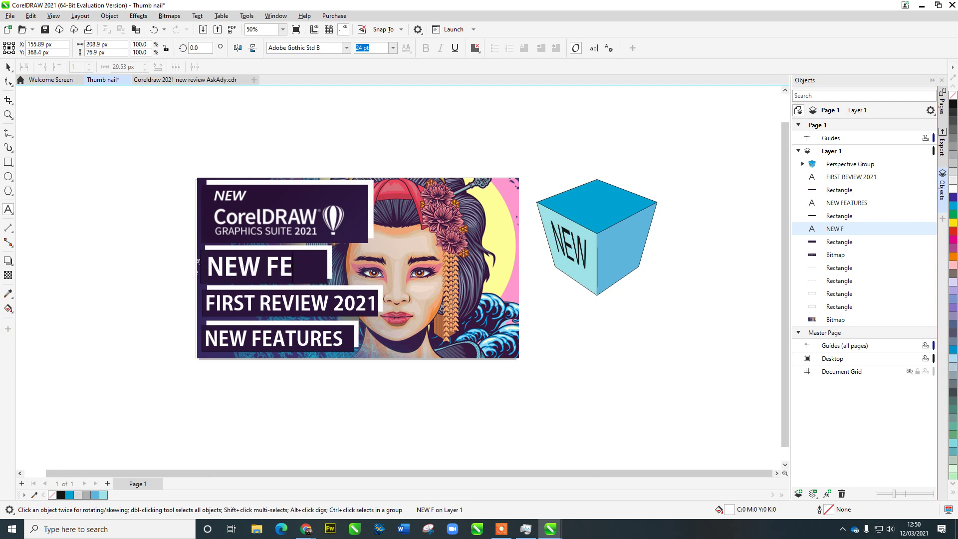
pyautogui.write('ATURES')
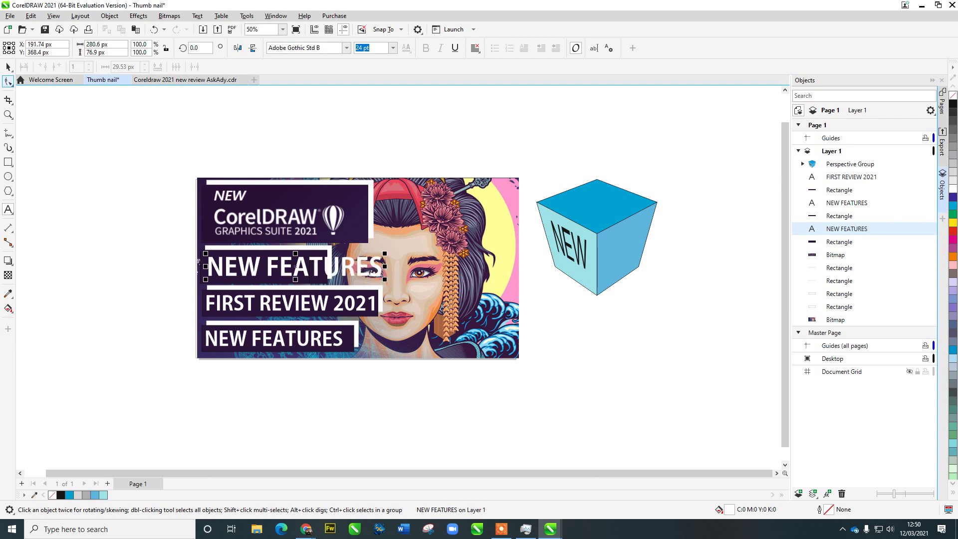
# Replace the upper of the two NEW FEATURES headings with the text PERSECTIVE.
pyautogui.hotkey('ctrl', 'space')
pyautogui.doubleClick(329, 269)
pyautogui.hotkey('ctrl', 'a')
pyautogui.write('PER')
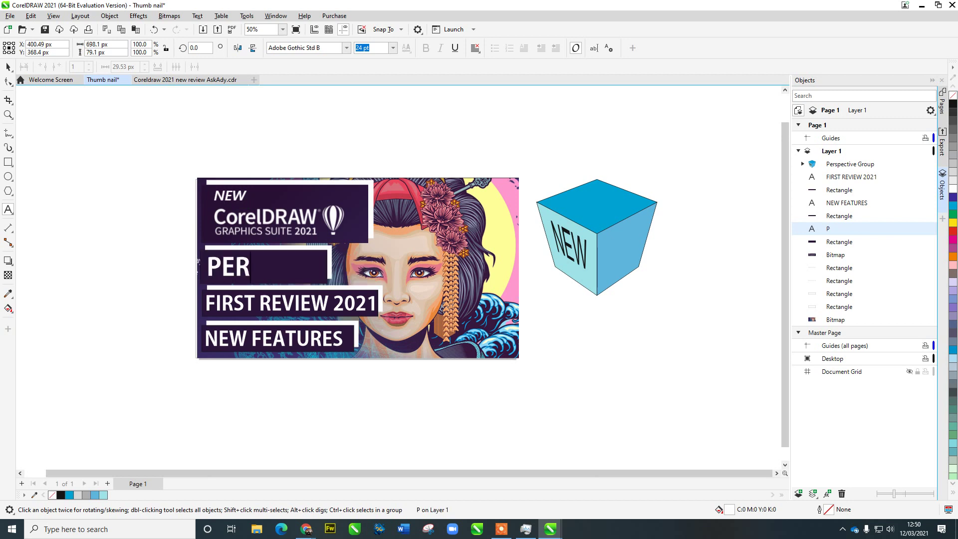
pyautogui.write('SECTIVE')
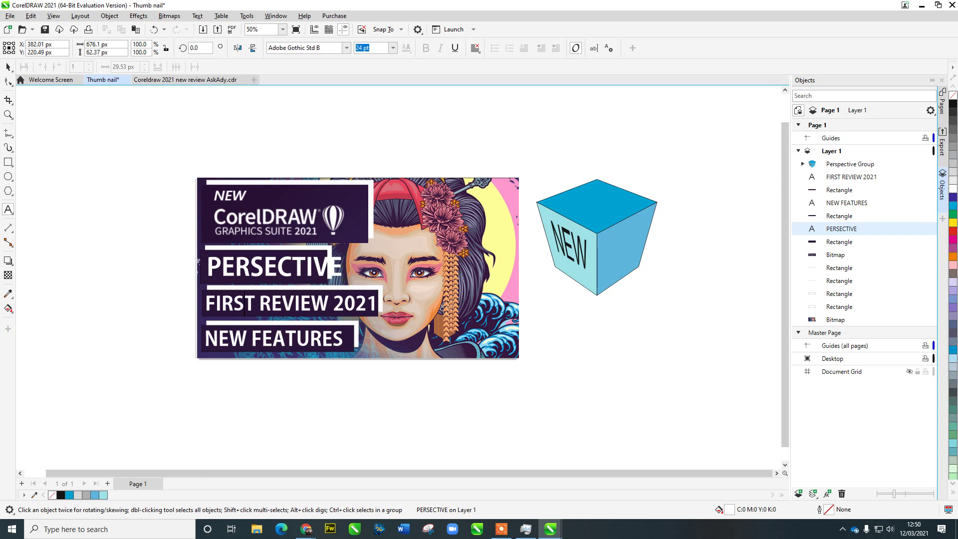
# Replace the FIRST REVIEW 2021 heading with the text MULTI EXPORT MODE.
pyautogui.doubleClick(292, 313)
pyautogui.hotkey('ctrl', 'a')
pyautogui.write('MU')
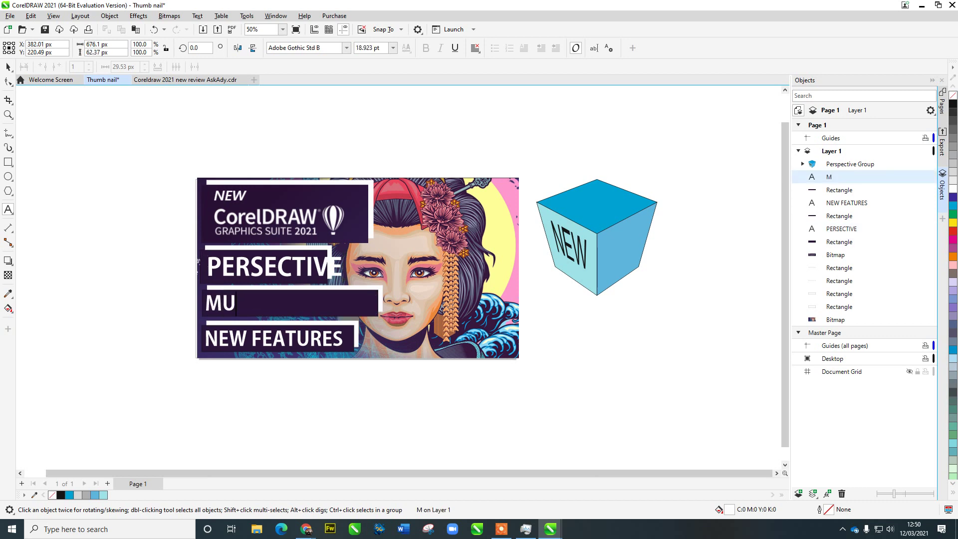
pyautogui.write('LTI EXO')
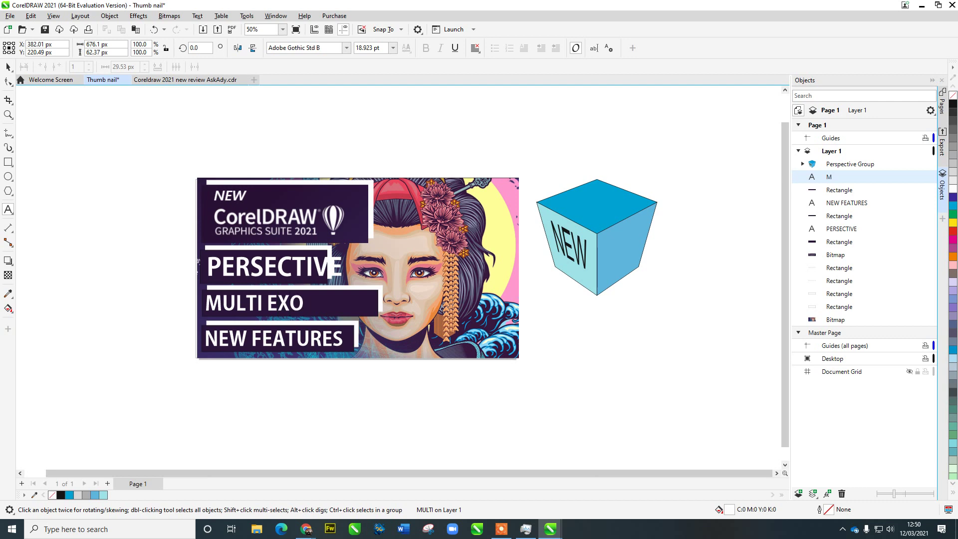
pyautogui.press('BackSpace')
pyautogui.write('POTY')
pyautogui.press('BackSpace')
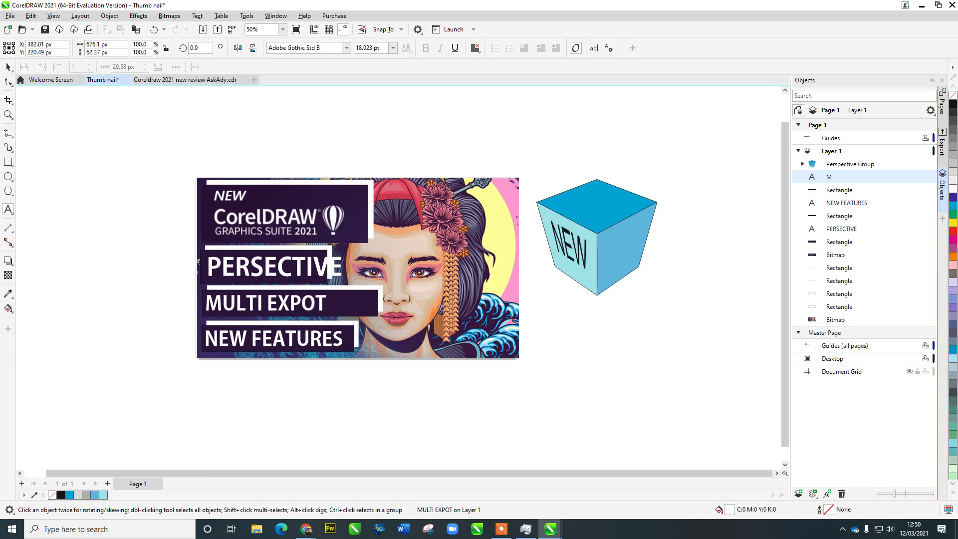
pyautogui.press('BackSpace')
pyautogui.press('BackSpace')
pyautogui.write('ORT MODE')
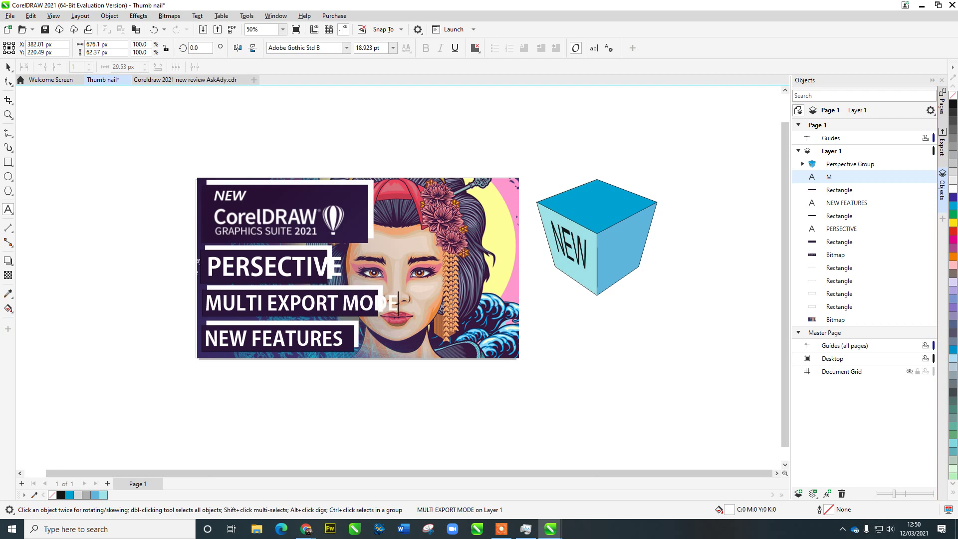
pyautogui.press('Escape')
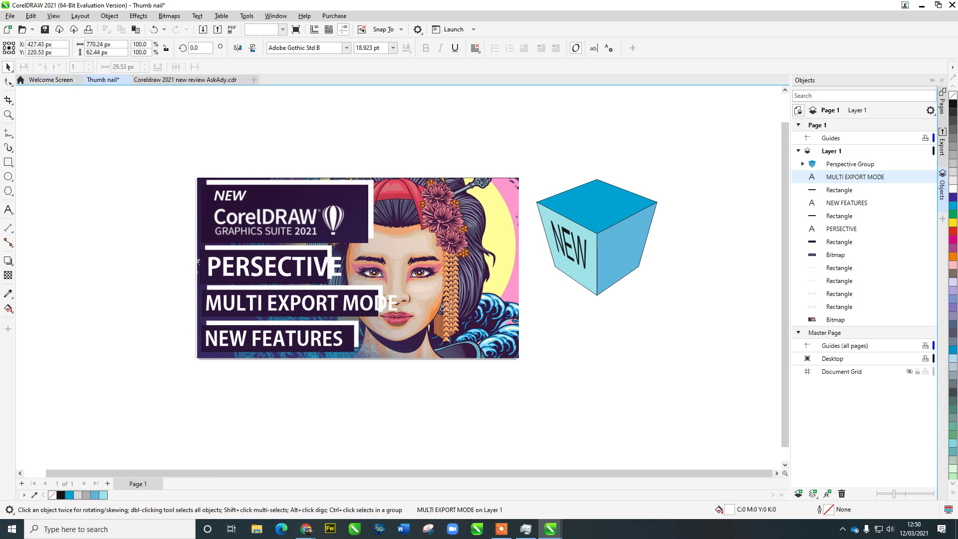
pyautogui.press('Escape')
pyautogui.click(444, 269)
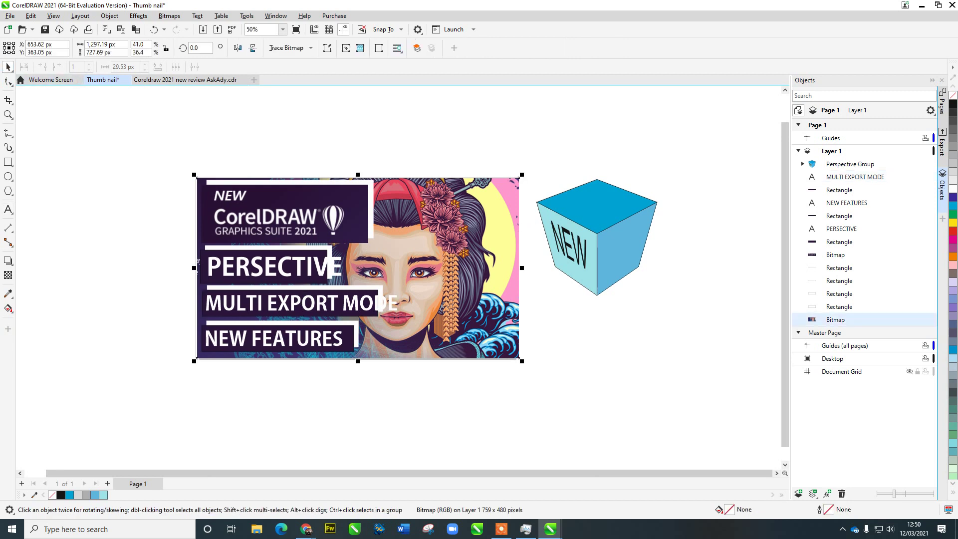
pyautogui.click(543, 205)
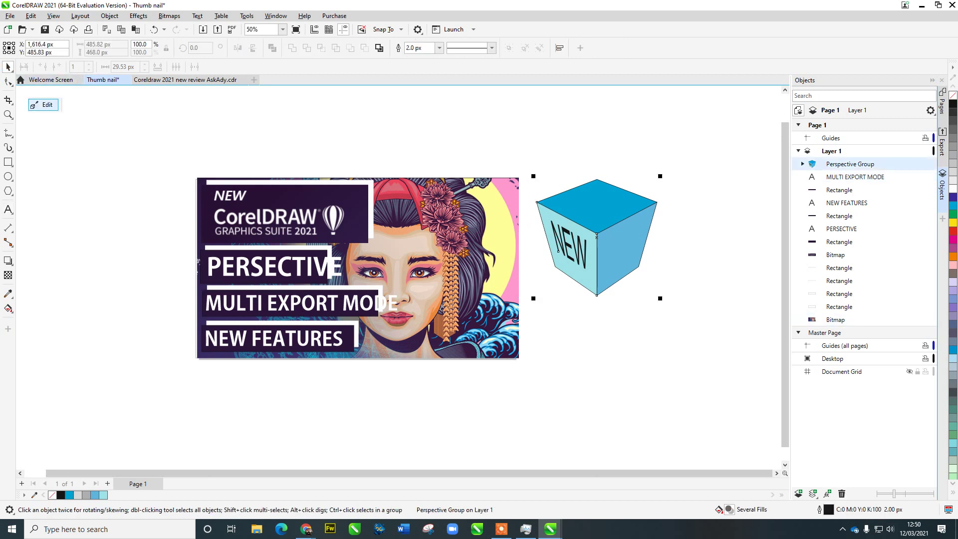
pyautogui.click(45, 104)
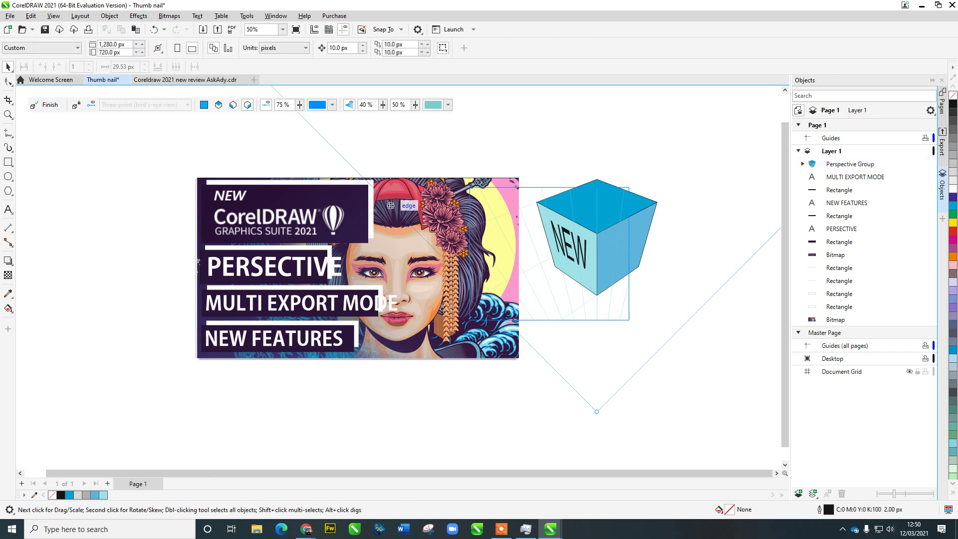
pyautogui.click(45, 105)
pyautogui.click(149, 145)
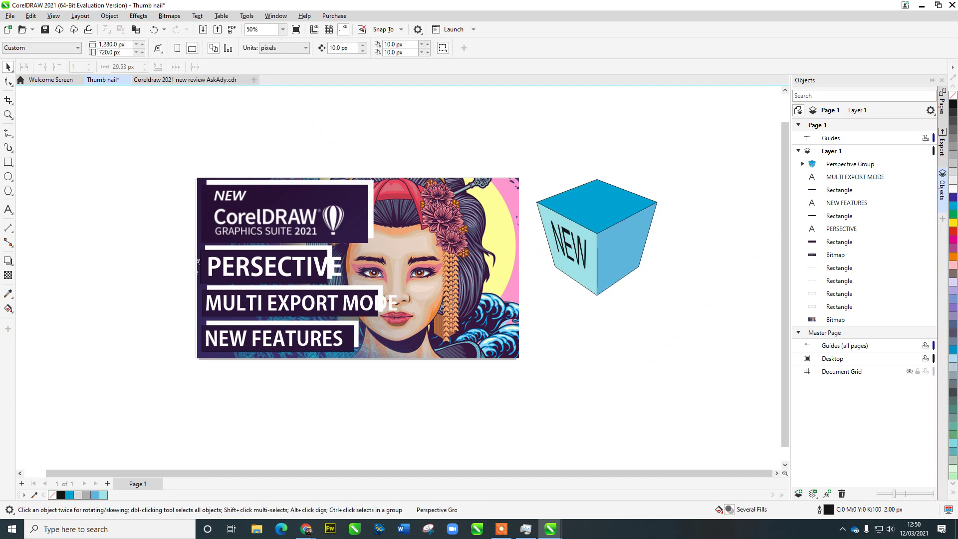
# Duplicate the portrait background bitmap and place the copy off the page, below and to the right of the cube.
pyautogui.click(409, 250)
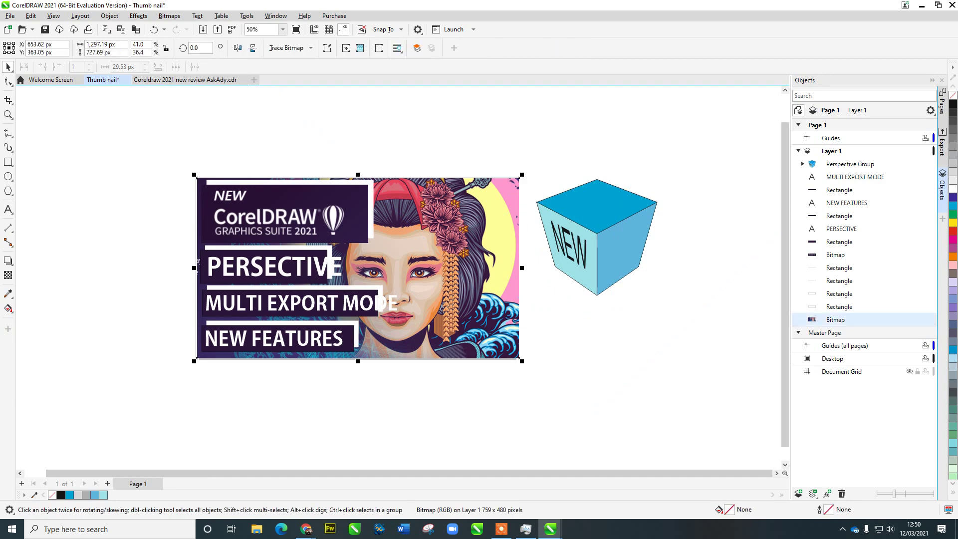
pyautogui.hotkey('ctrl', 'd')
pyautogui.moveTo(409, 249); pyautogui.dragTo(372, 336)
pyautogui.moveTo(335, 370); pyautogui.dragTo(539, 364)
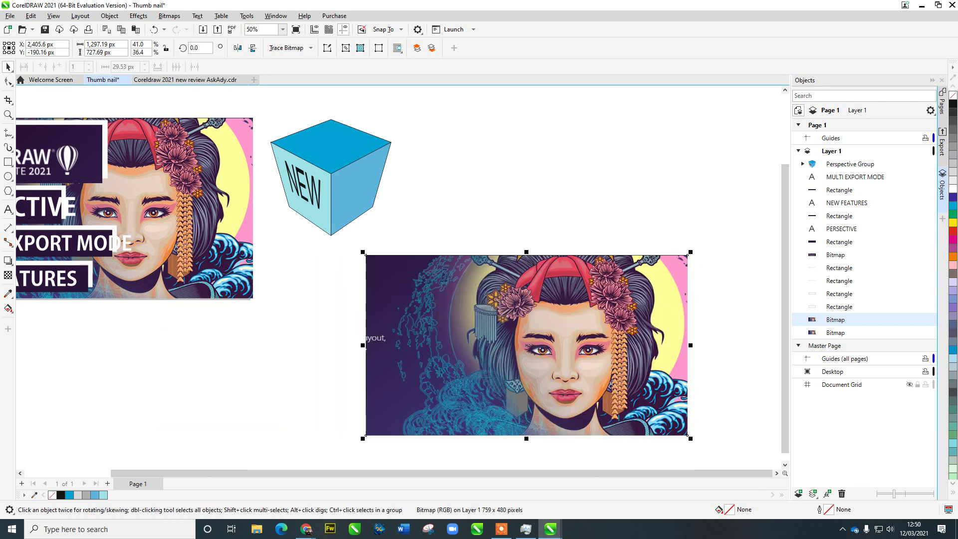
pyautogui.click(309, 359)
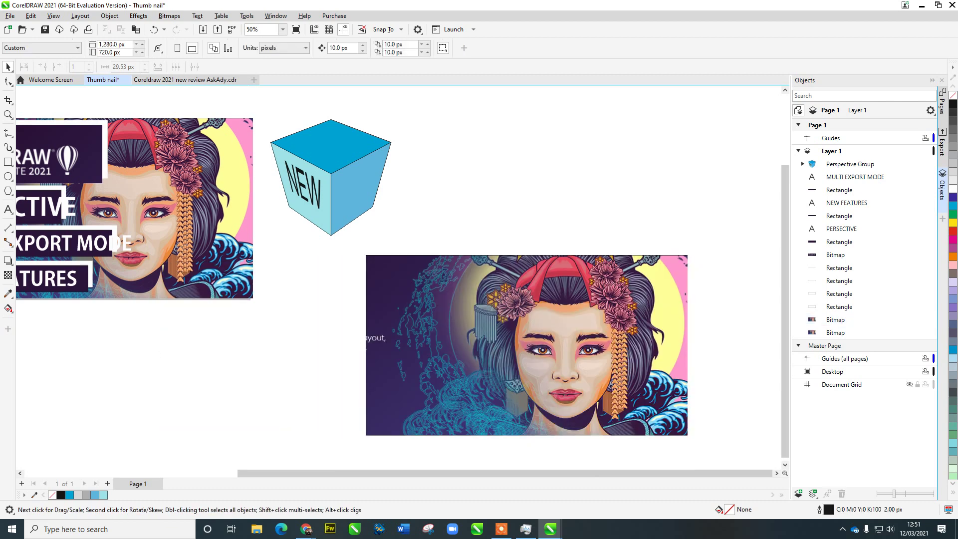
pyautogui.moveTo(309, 359); pyautogui.dragTo(364, 379)
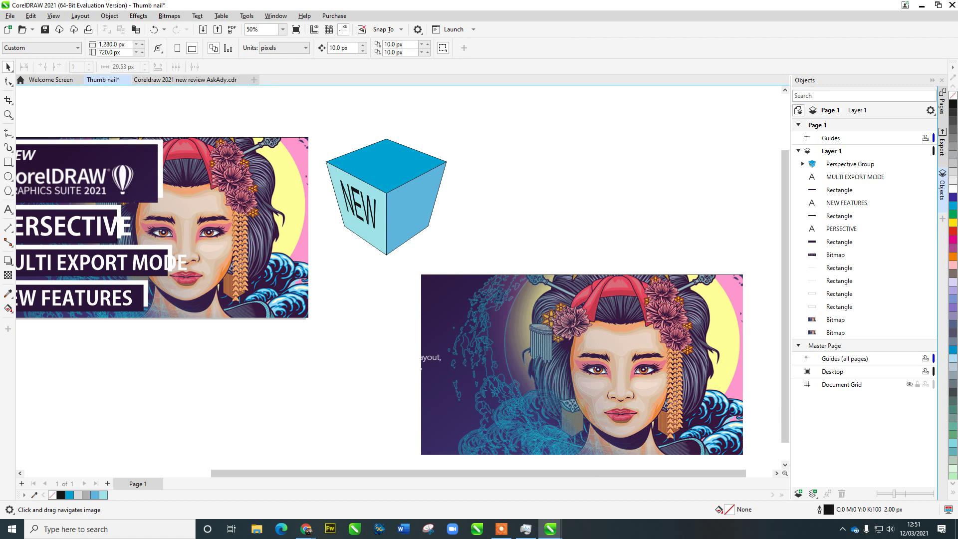
# Open the cube's perspective group for editing, and scale the bitmap copy down to about 599 by 336 px beside the cube.
pyautogui.click(386, 200)
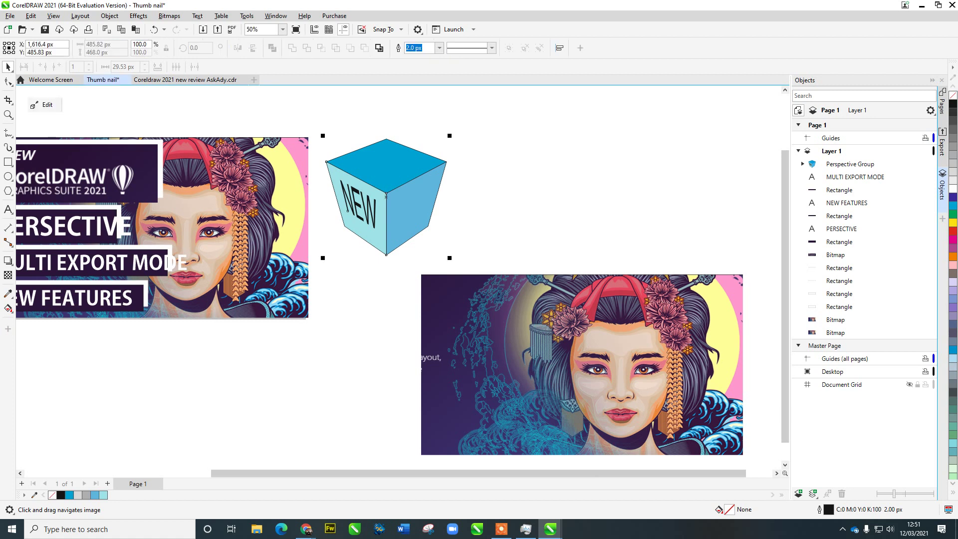
pyautogui.click(49, 103)
pyautogui.click(743, 275)
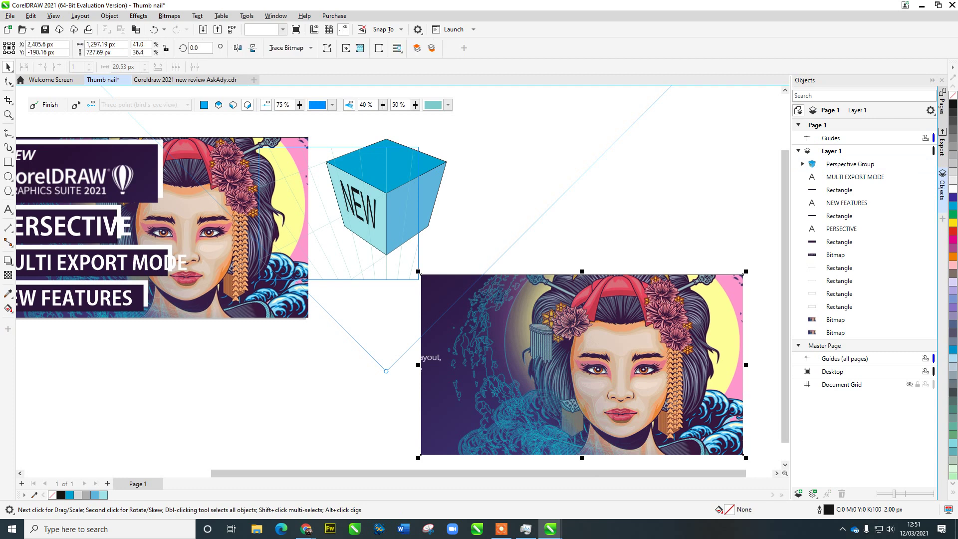
pyautogui.moveTo(743, 275); pyautogui.dragTo(569, 372)
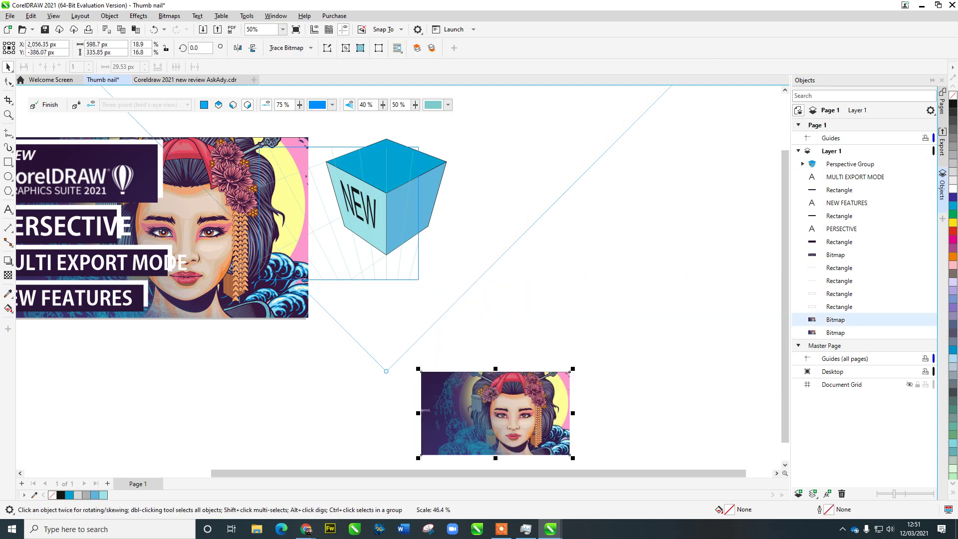
pyautogui.moveTo(607, 286); pyautogui.dragTo(607, 287)
# Move the bitmap copy to the right plane and position it on the cube's right face.
pyautogui.rightClick(606, 287)
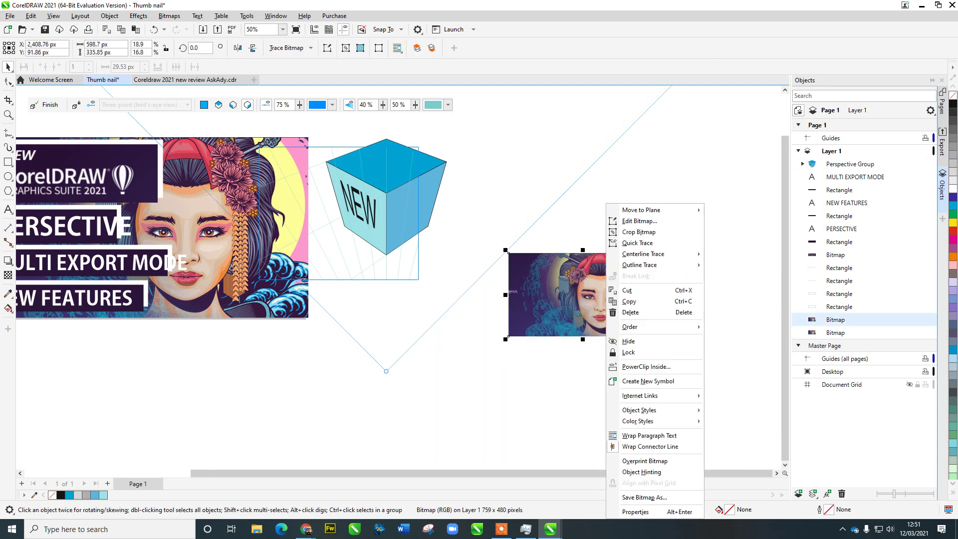
pyautogui.moveTo(649, 209)
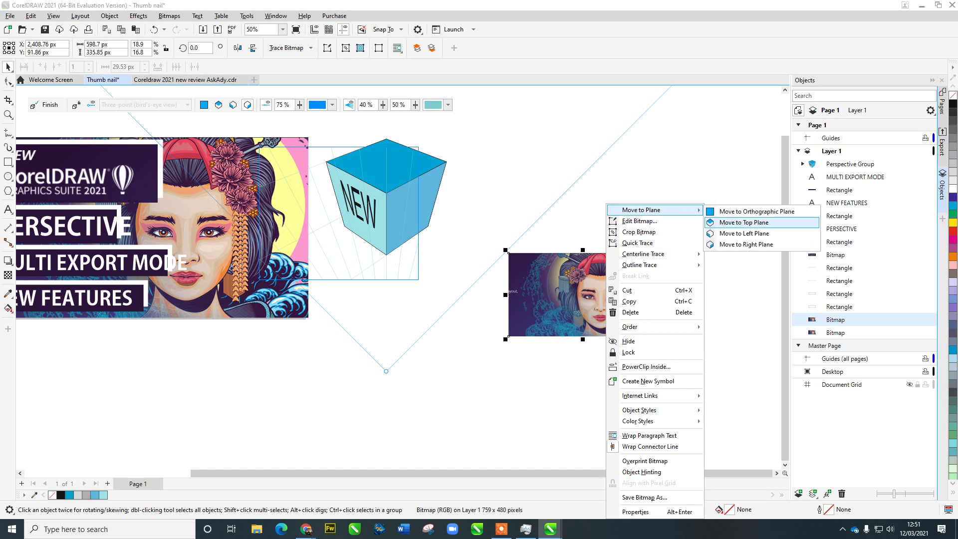
pyautogui.click(746, 244)
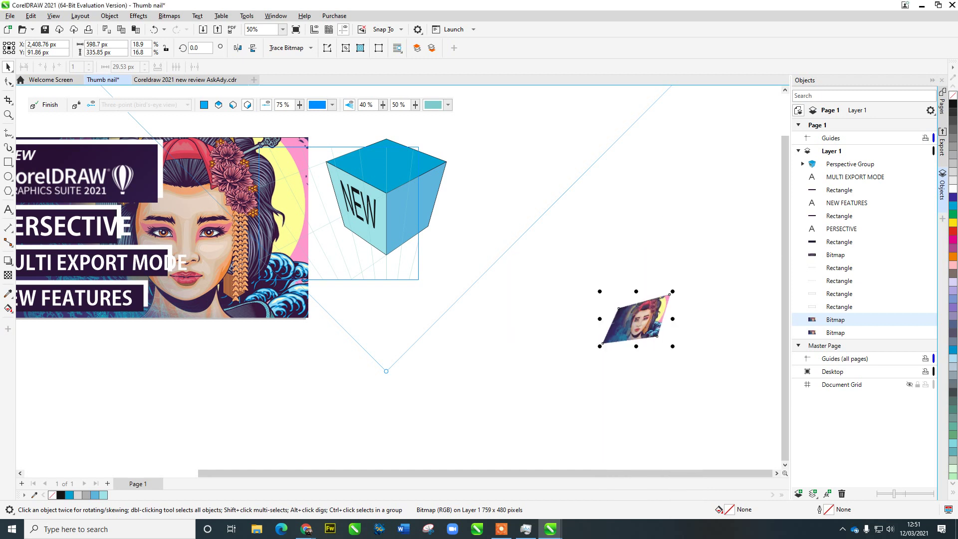
pyautogui.moveTo(636, 318); pyautogui.dragTo(413, 201)
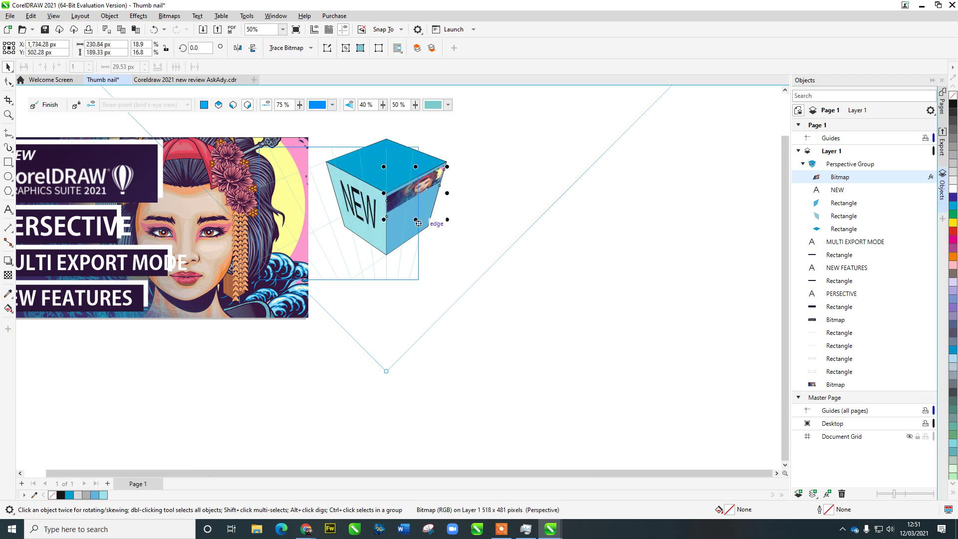
# Try to stretch the bitmap downward over the cube's right face to about 270 px high, and undo the stretch.
pyautogui.scroll(2, 416, 214)
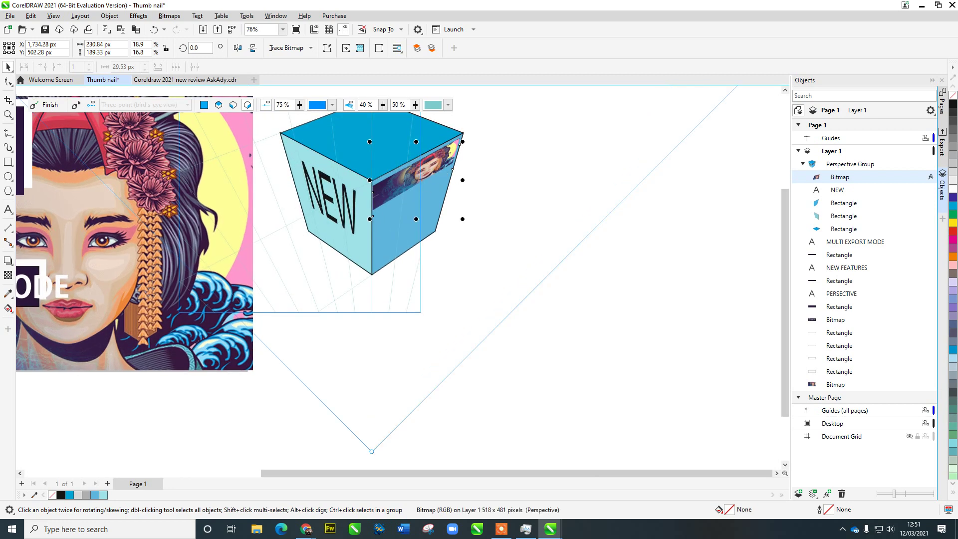
pyautogui.moveTo(416, 218); pyautogui.dragTo(421, 306)
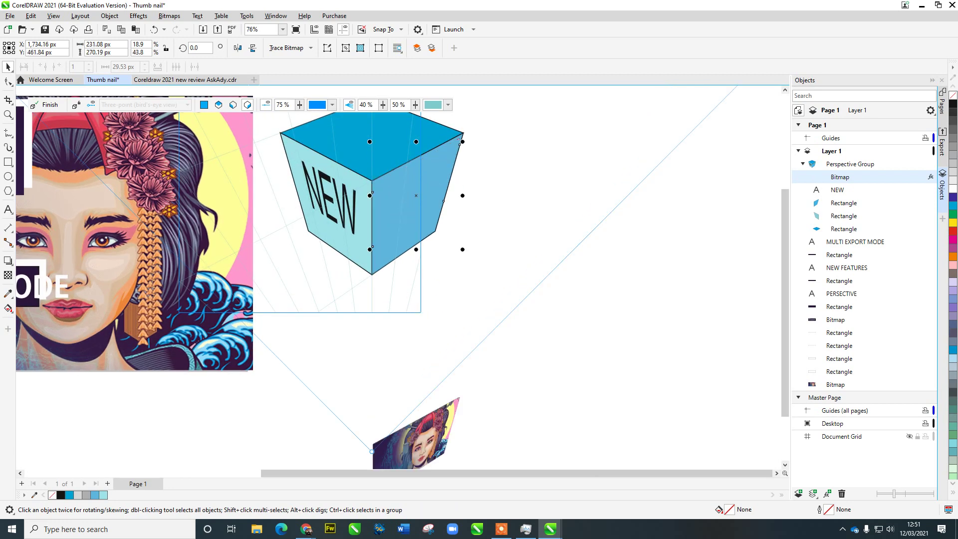
pyautogui.press('Escape')
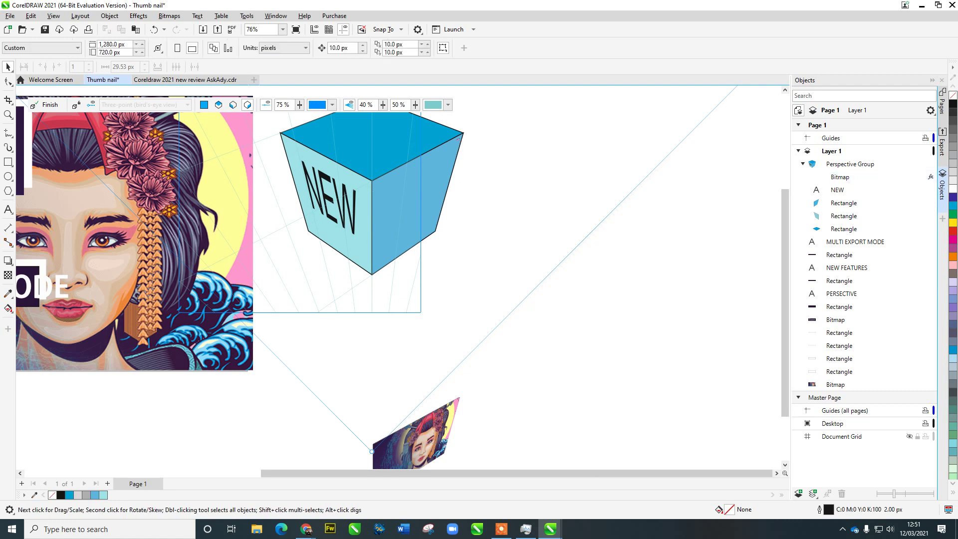
pyautogui.scroll(-1, 432, 426)
pyautogui.scroll(-1, 420, 447)
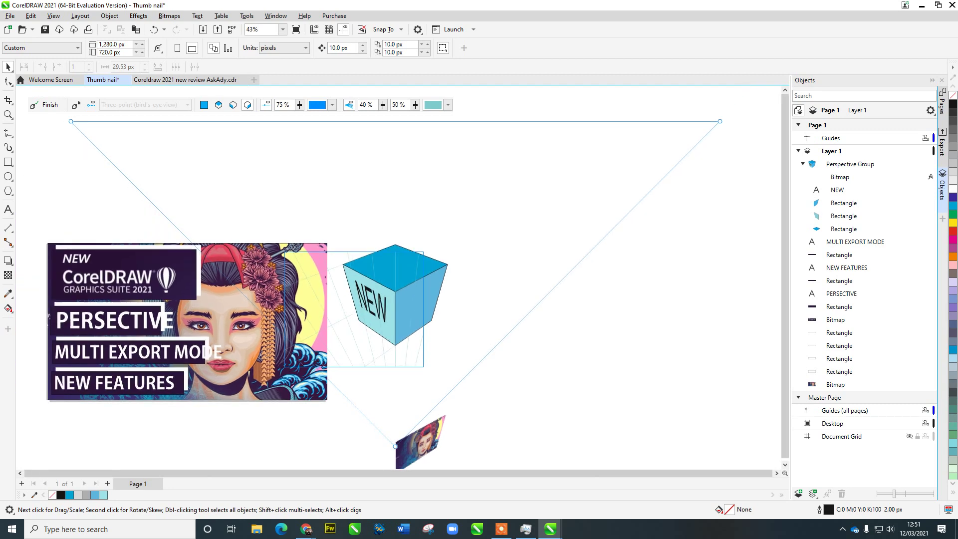
pyautogui.hotkey('ctrl', 'z')
pyautogui.press('Escape')
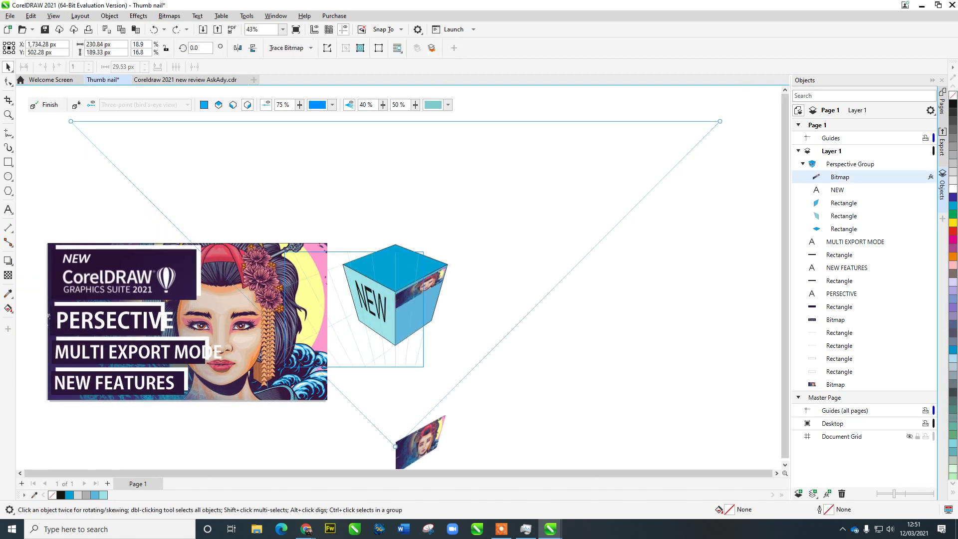
# Try to fit the bitmap to the cube's right face by resizing it, enlarging it to about 413 by 380 px.
pyautogui.scroll(2, 439, 304)
pyautogui.click(411, 284)
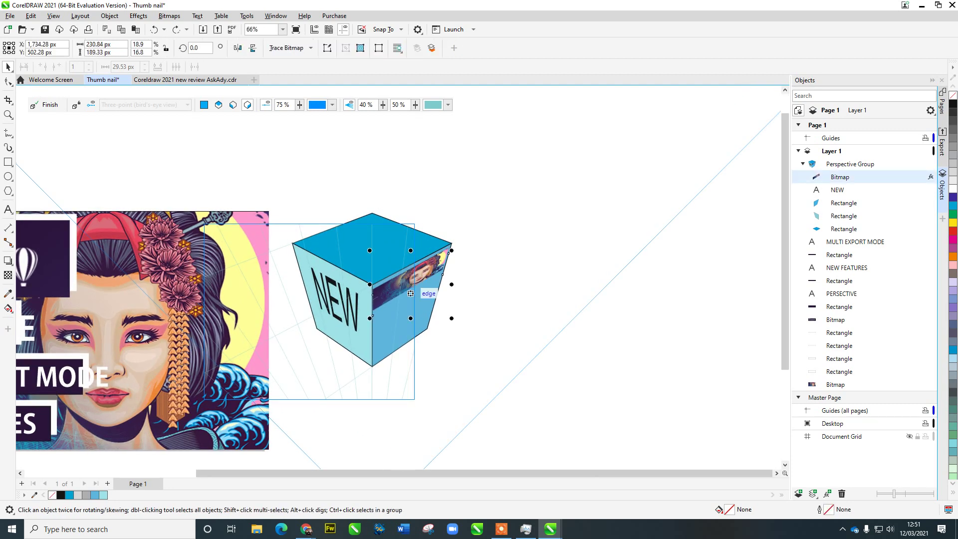
pyautogui.moveTo(410, 318); pyautogui.dragTo(411, 326)
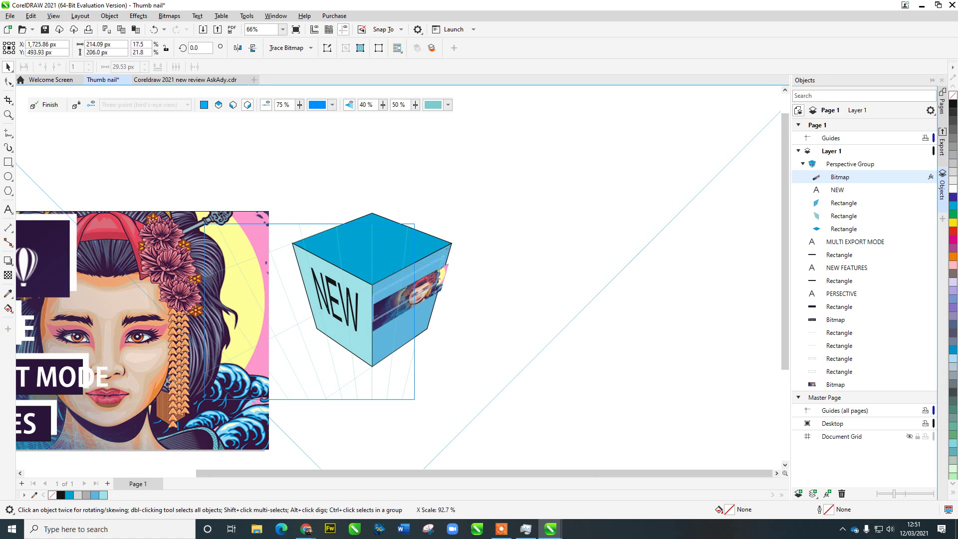
pyautogui.moveTo(451, 251); pyautogui.dragTo(509, 220)
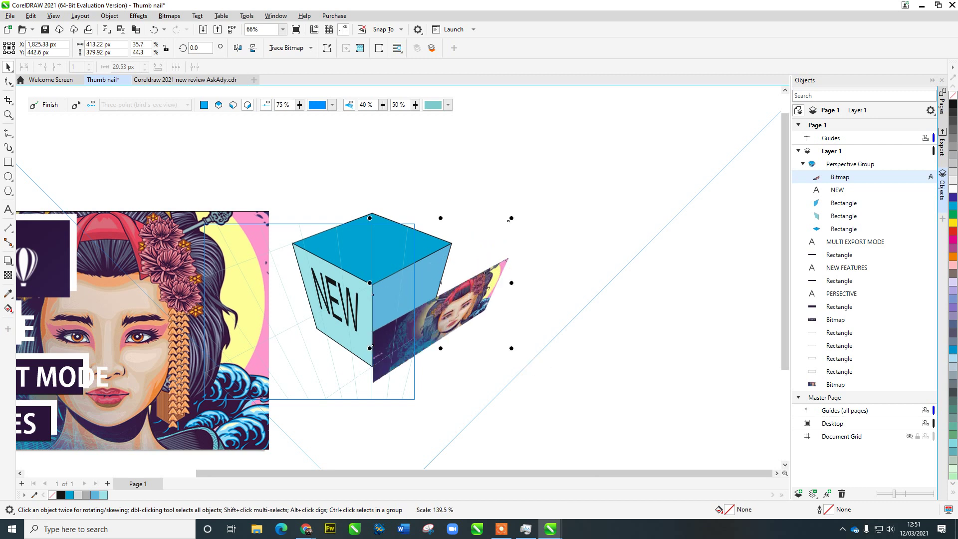
# Undo the bitmap's resizing and placement on the cube, delete the bitmap copy, and finish editing the perspective group.
pyautogui.hotkey('ctrl', 'z')
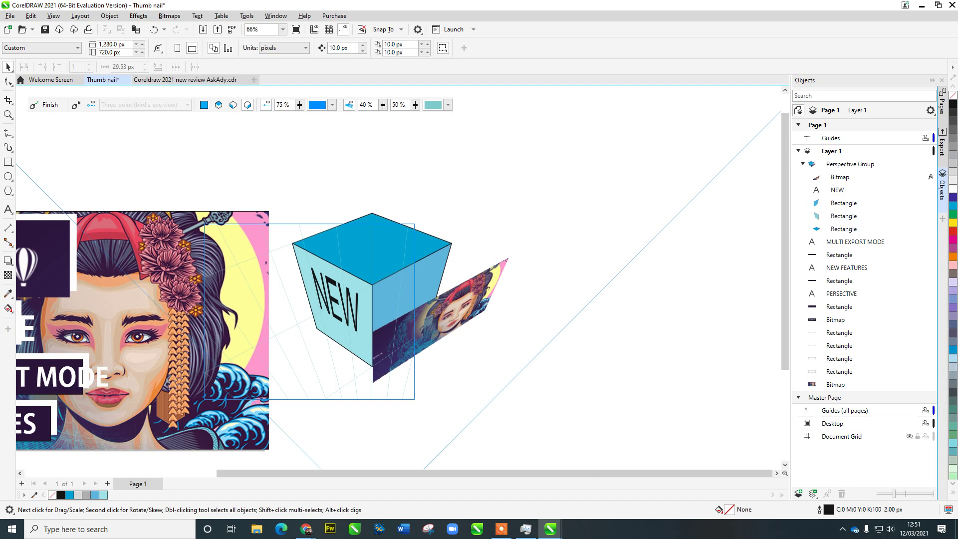
pyautogui.hotkey('ctrl', 'z')
pyautogui.hotkey('ctrl', 'z')
pyautogui.hotkey('ctrl', 'z')
pyautogui.hotkey('ctrl', 'z')
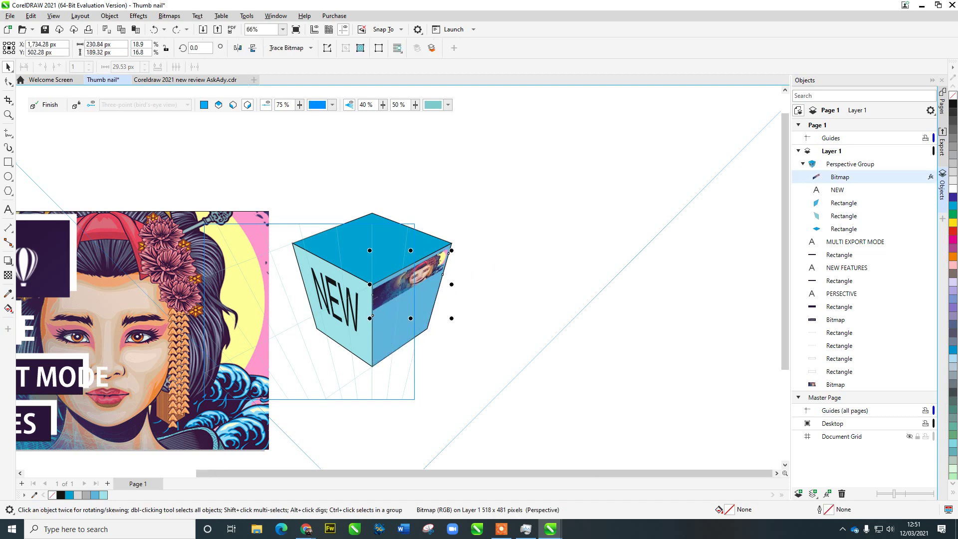
pyautogui.hotkey('ctrl', 'z')
pyautogui.hotkey('ctrl', 'z')
pyautogui.scroll(-4, 577, 346)
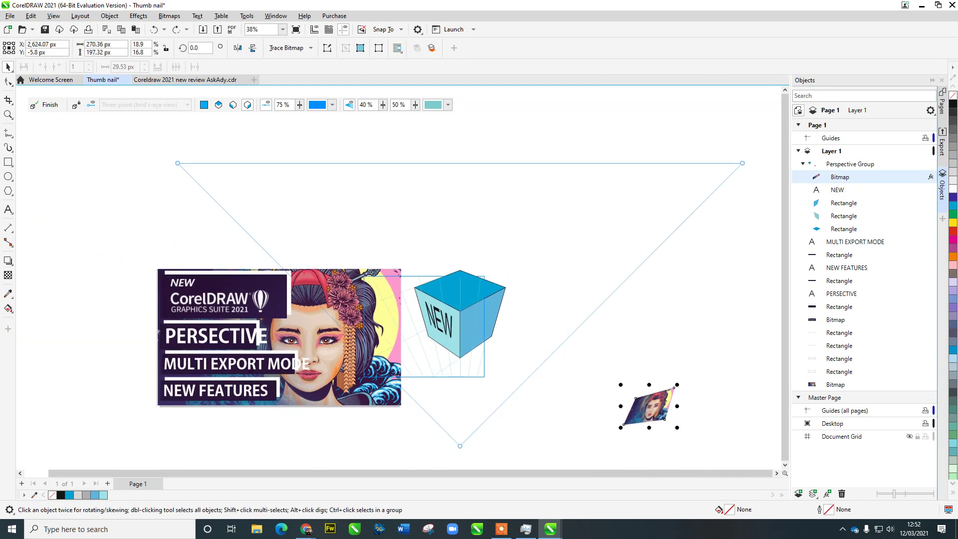
pyautogui.scroll(-1, 549, 336)
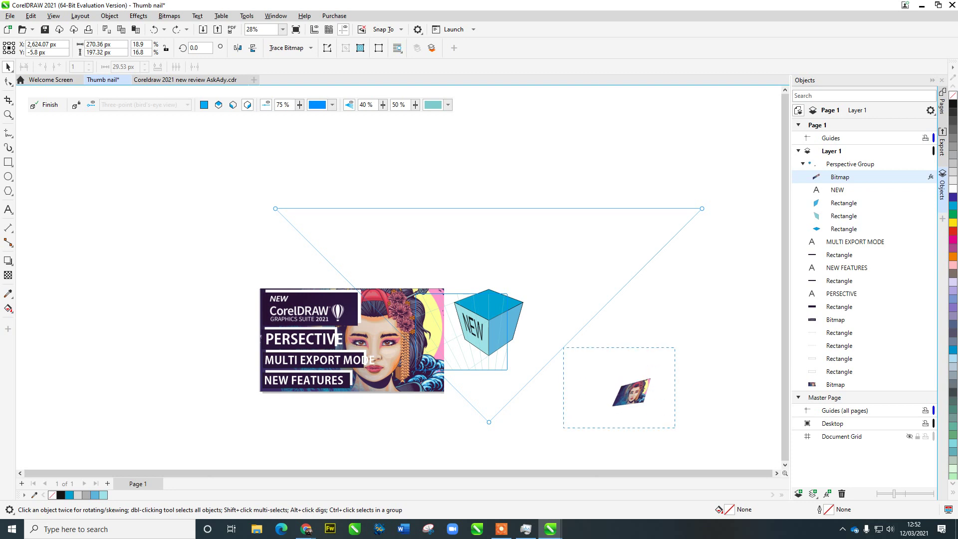
pyautogui.press('Delete')
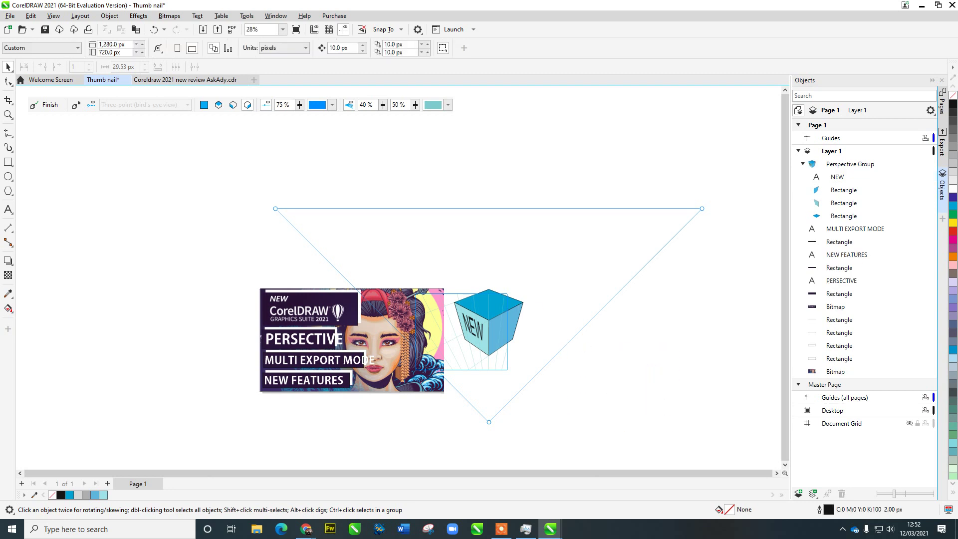
pyautogui.click(45, 104)
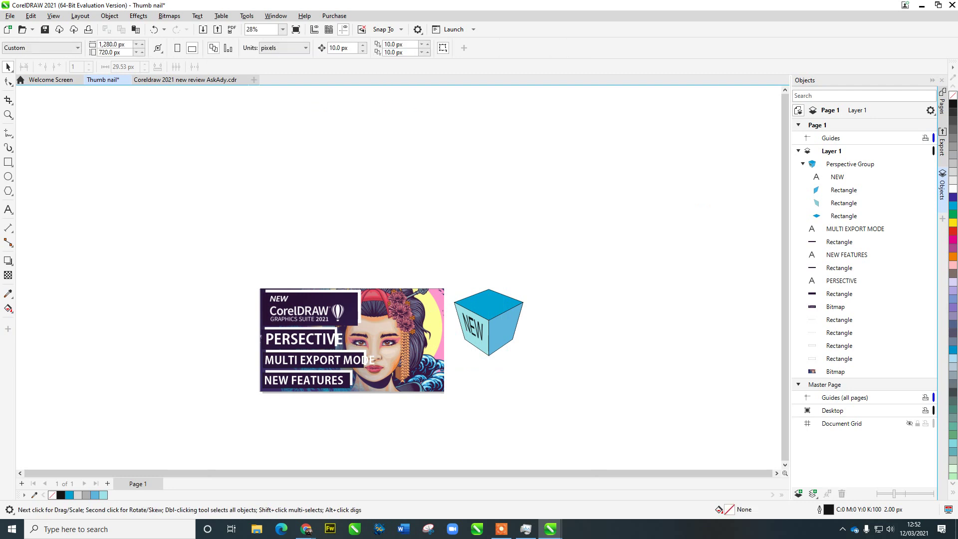
# Place a copy of the thumbnail's CorelDRAW logo bitmap in the empty area above the thumbnail and cube.
pyautogui.moveTo(443, 247); pyautogui.dragTo(581, 368)
pyautogui.press('Escape')
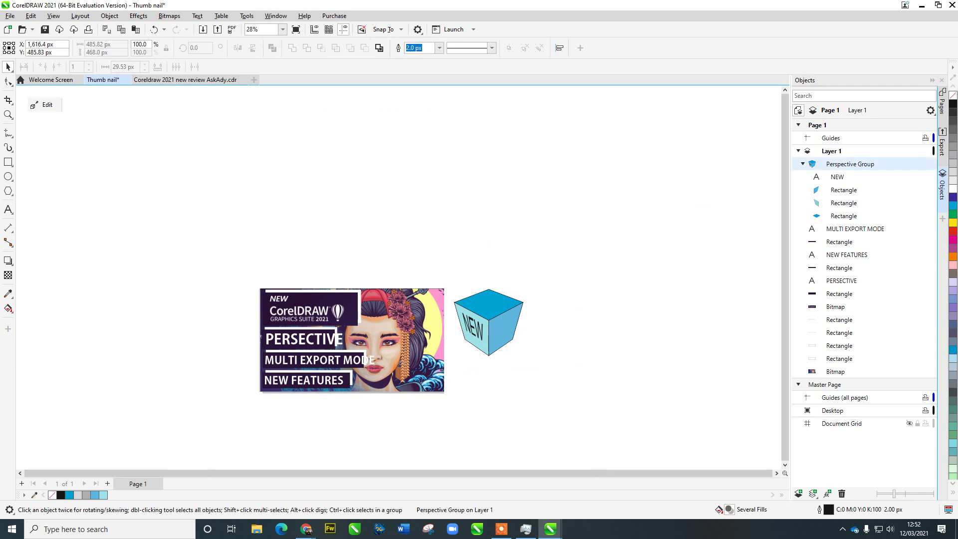
pyautogui.scroll(3, 496, 333)
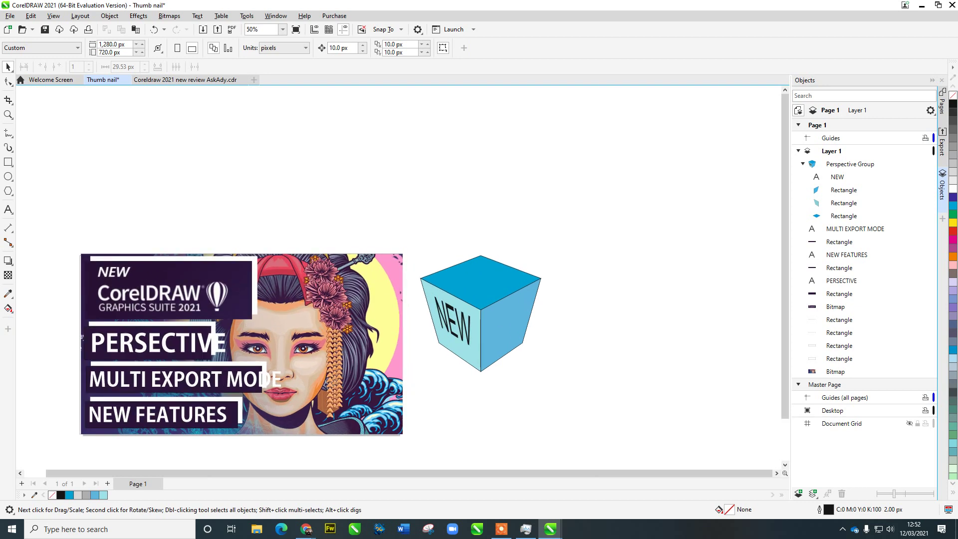
pyautogui.click(168, 290)
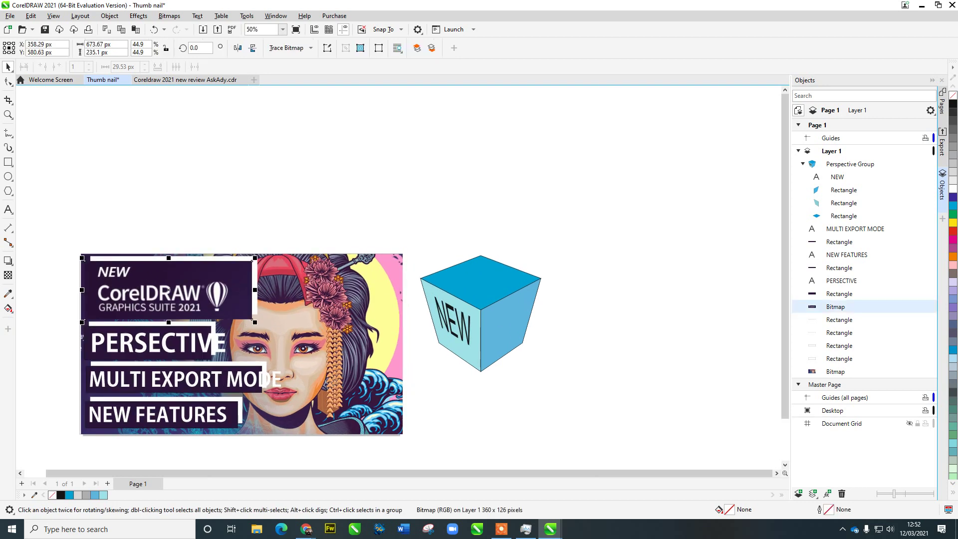
pyautogui.moveTo(168, 289); pyautogui.dragTo(400, 177)
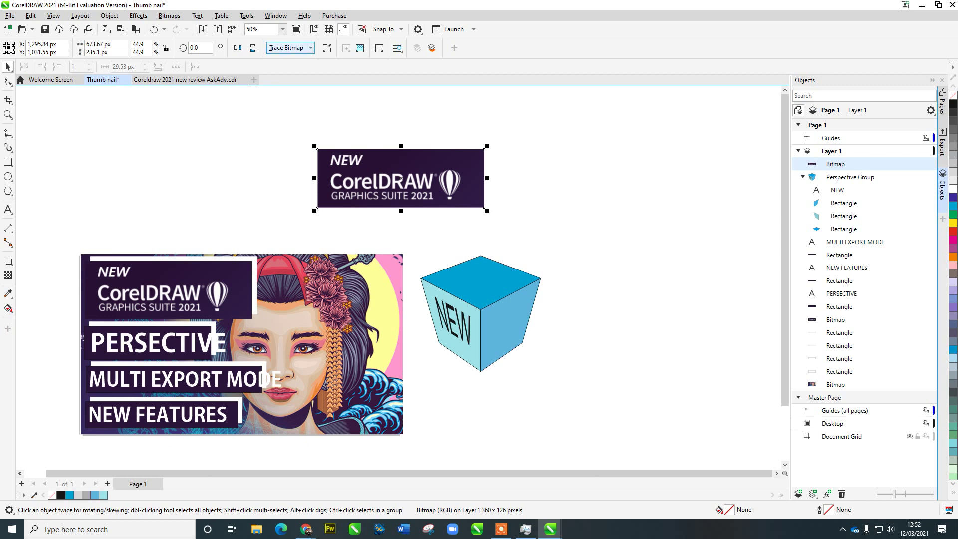
# Trace the copied logo bitmap into vector objects and ungroup the traced result.
pyautogui.click(290, 48)
pyautogui.click(298, 62)
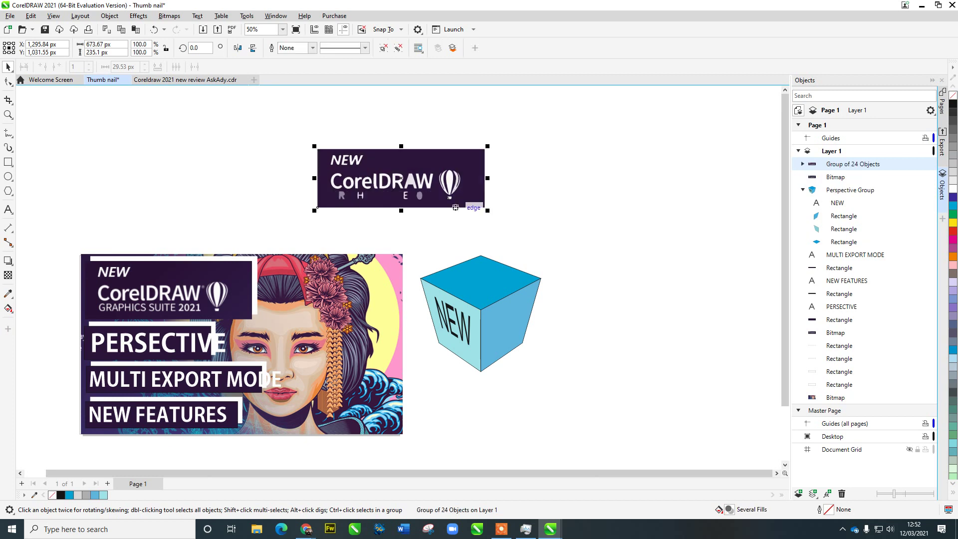
pyautogui.click(519, 219)
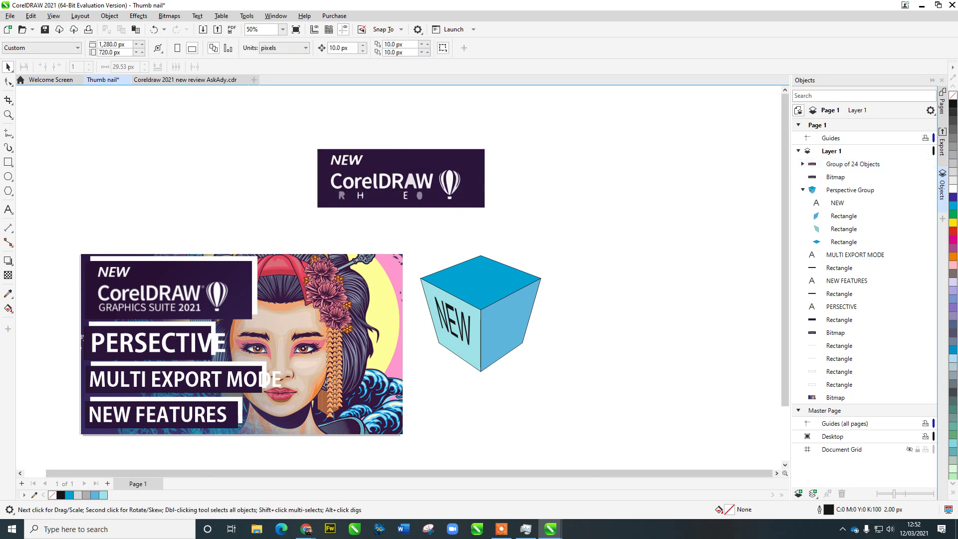
pyautogui.click(317, 206)
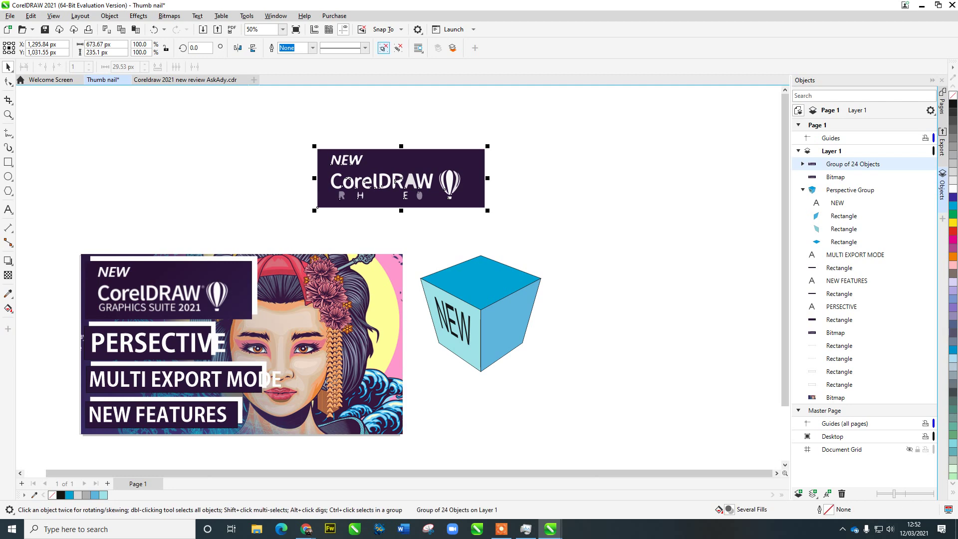
pyautogui.hotkey('ctrl', 'u')
# Delete the traced lettering, the traced background and the copied bitmap, keeping only the three balloon curves.
pyautogui.moveTo(276, 127); pyautogui.dragTo(435, 227)
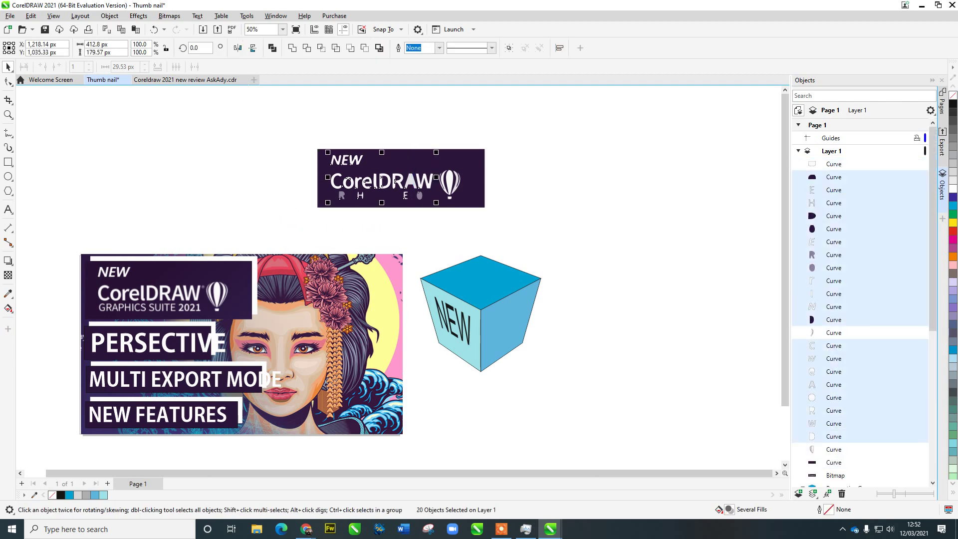
pyautogui.press('Delete')
pyautogui.click(401, 190)
pyautogui.press('Delete')
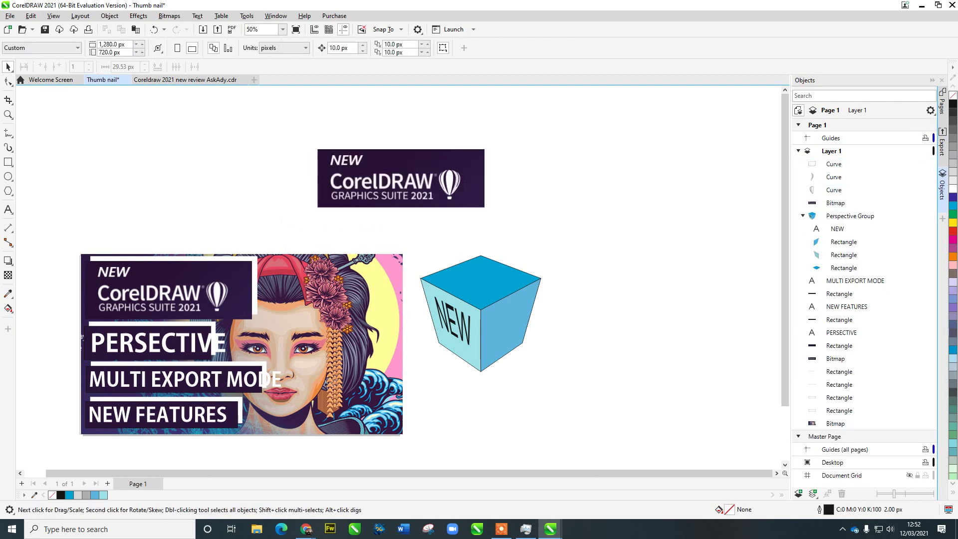
pyautogui.click(401, 187)
pyautogui.press('Delete')
# Move the balloon curves onto the cube's right face, group them, and enlarge the group to about 113 by 158 px.
pyautogui.moveTo(320, 133); pyautogui.dragTo(500, 326)
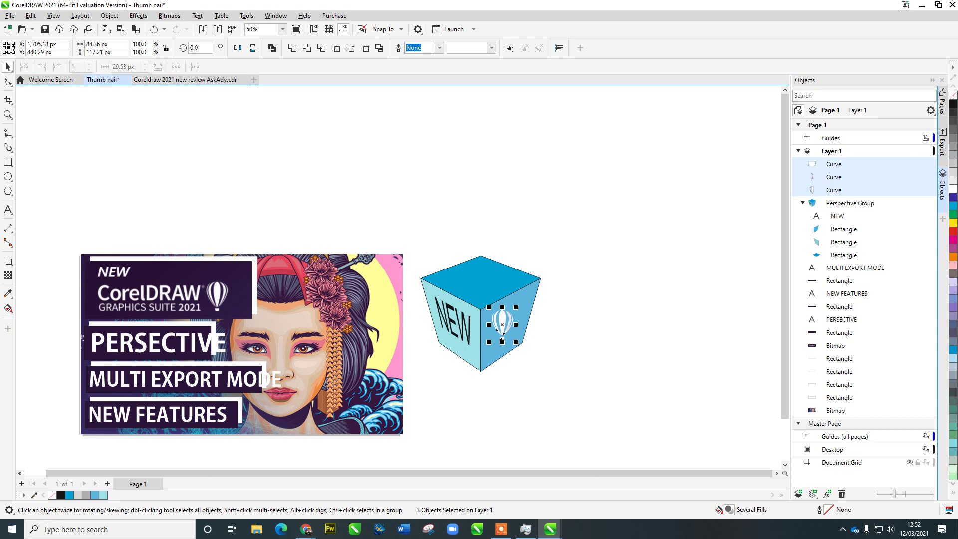
pyautogui.hotkey('ctrl', 'g')
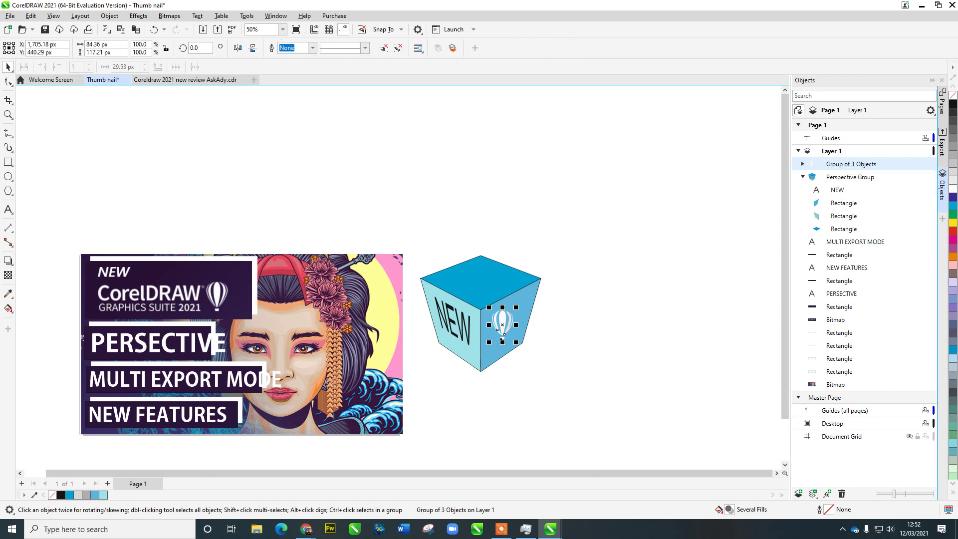
pyautogui.moveTo(515, 307)
pyautogui.mouseDown()
pyautogui.moveTo(528, 291)
pyautogui.moveTo(503, 318)
pyautogui.mouseUp()
pyautogui.moveTo(525, 352); pyautogui.dragTo(507, 322)
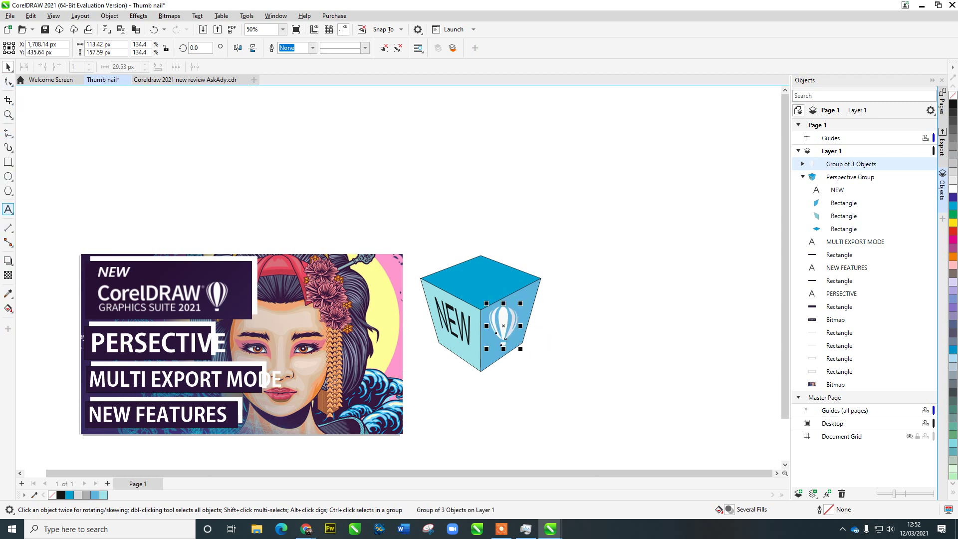
# Try to skew the balloon group to the cube's right face with a straight-line envelope, and undo the distortion.
pyautogui.click(8, 260)
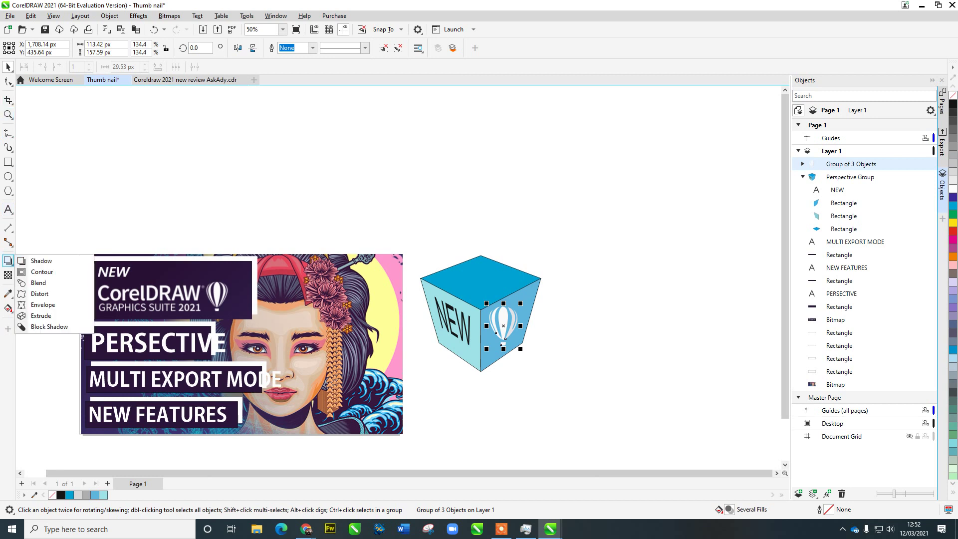
pyautogui.click(11, 263)
pyautogui.click(11, 263)
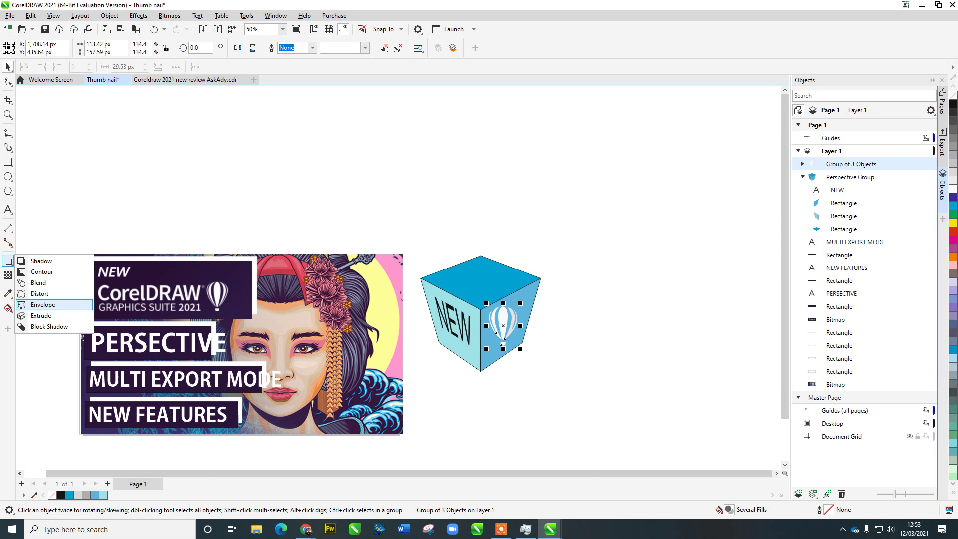
pyautogui.click(43, 304)
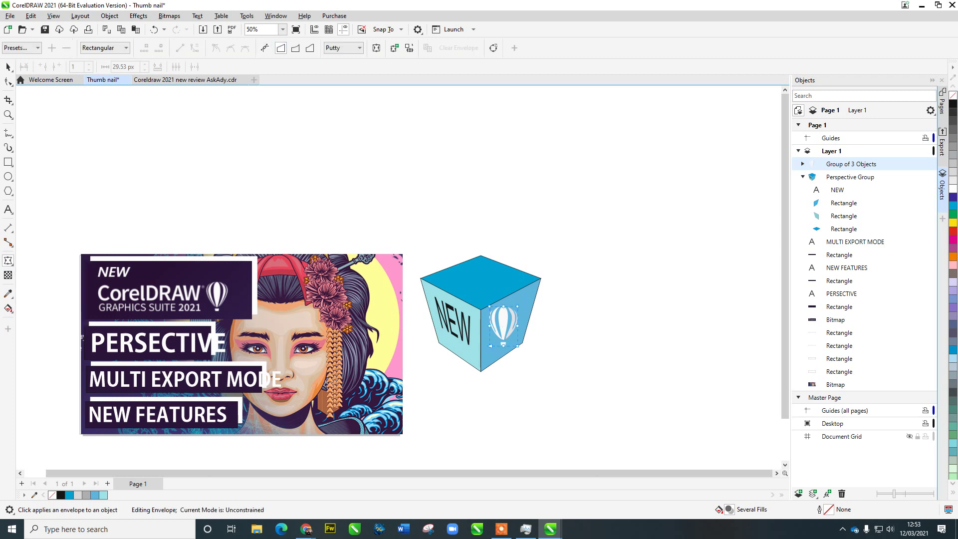
pyautogui.scroll(1, 521, 320)
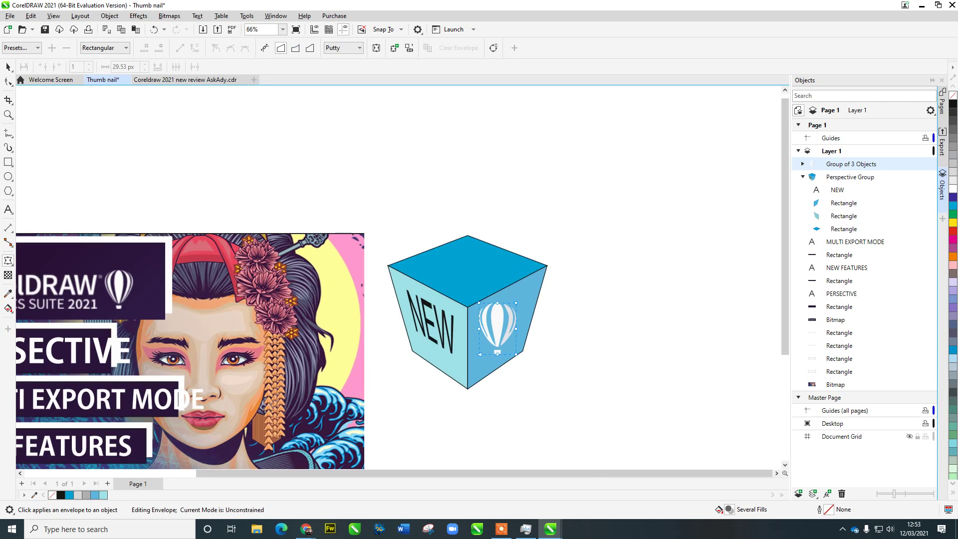
pyautogui.moveTo(516, 302); pyautogui.dragTo(479, 310)
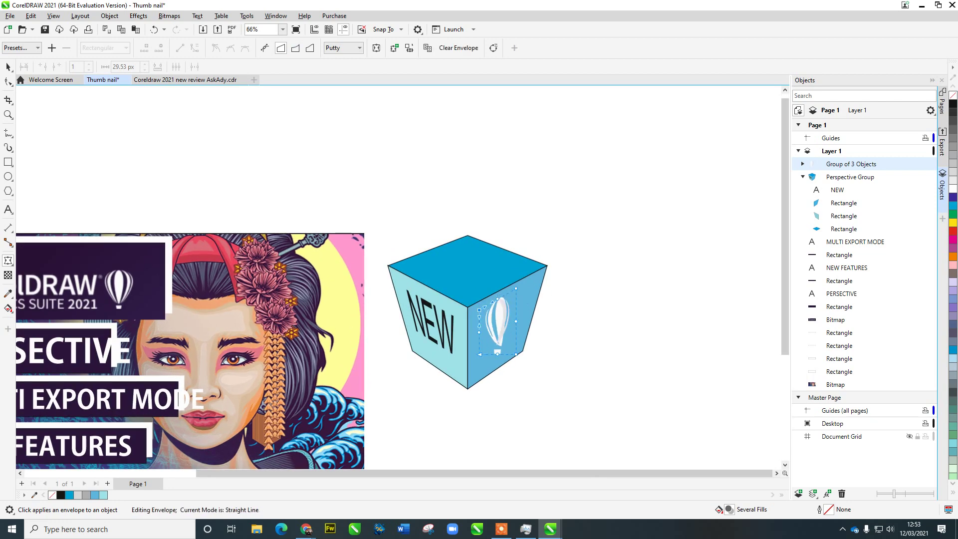
pyautogui.hotkey('ctrl', 'z')
pyautogui.hotkey('ctrl', 'z')
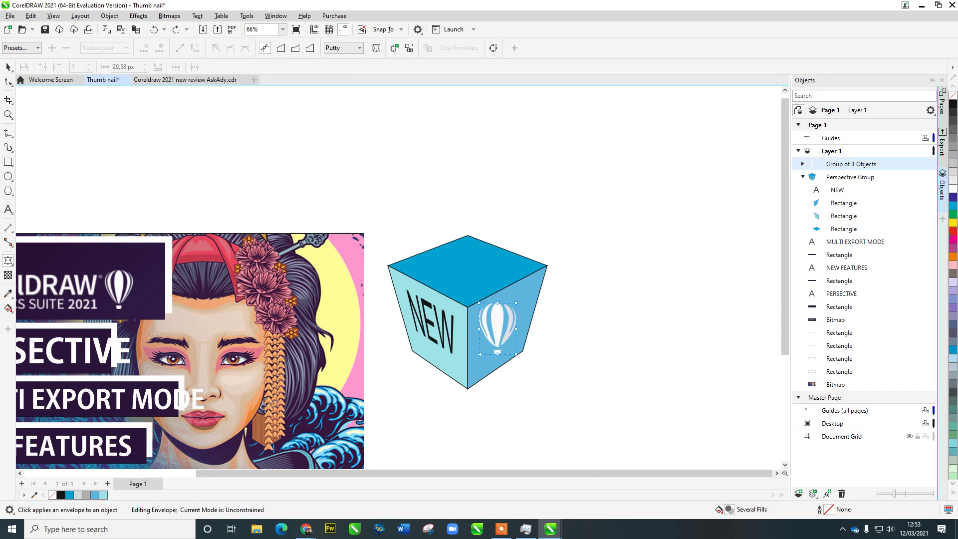
pyautogui.press('space')
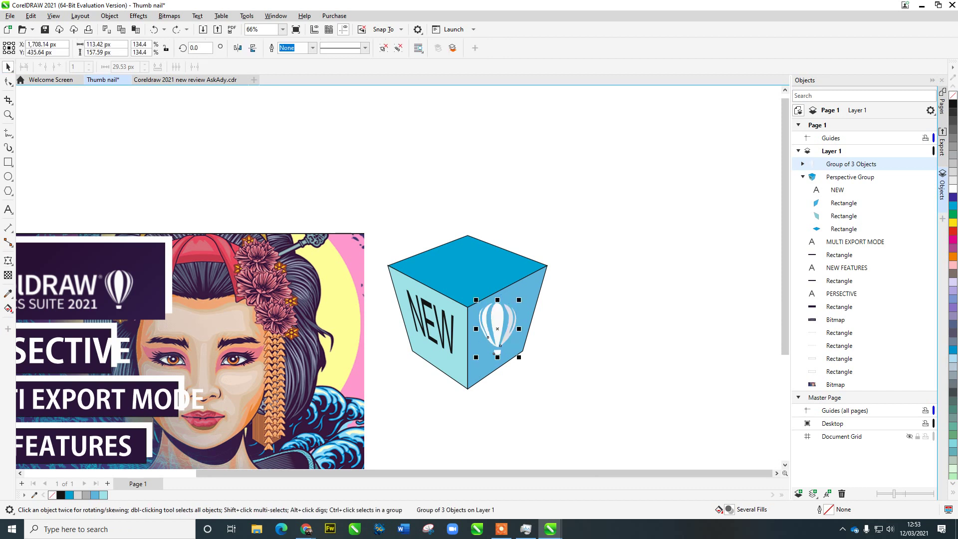
# Ungroup the balloon and combine its three curves into a single curve.
pyautogui.click(398, 48)
pyautogui.moveTo(615, 388); pyautogui.dragTo(475, 294)
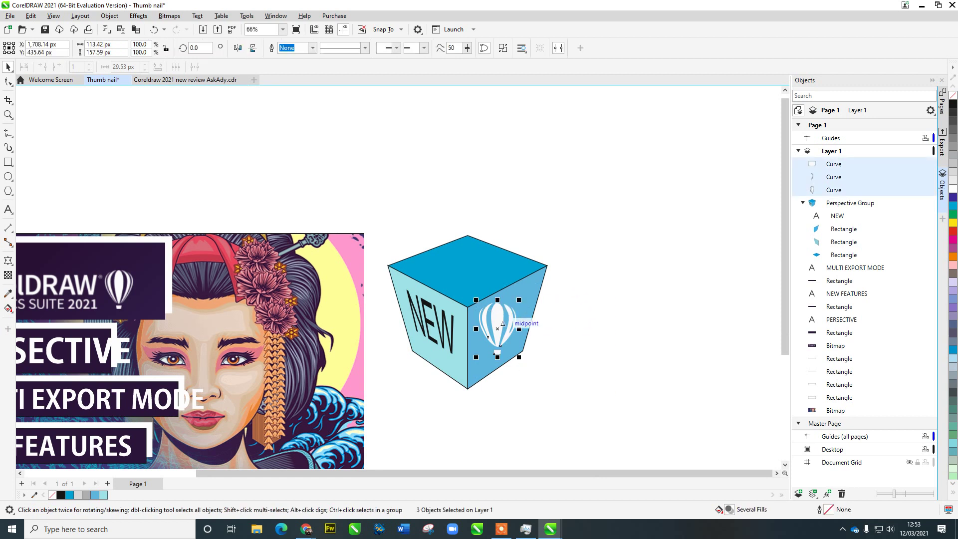
pyautogui.hotkey('ctrl', 'l')
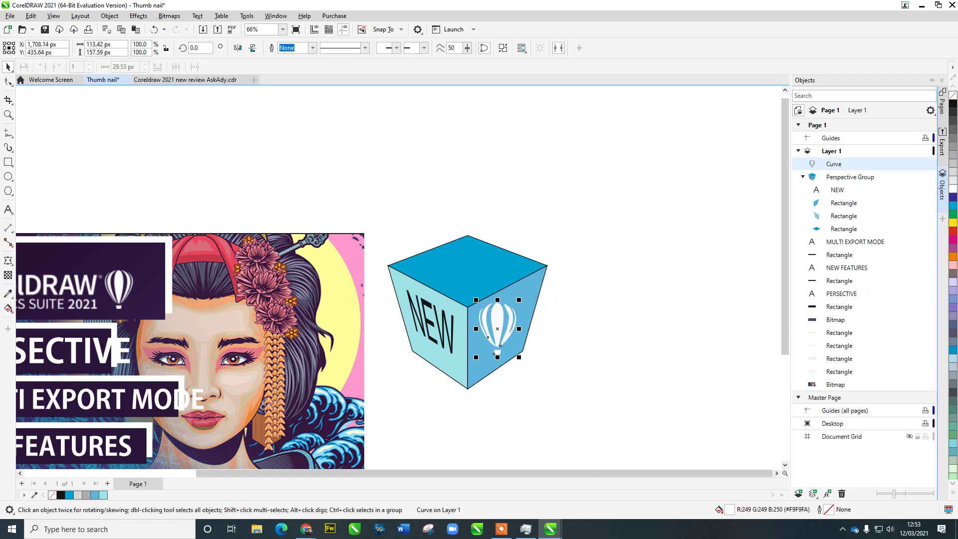
# Try to fit the balloon to the right face with a straight-line envelope, raising its upper right corner and shifting its lower right corner.
pyautogui.click(8, 260)
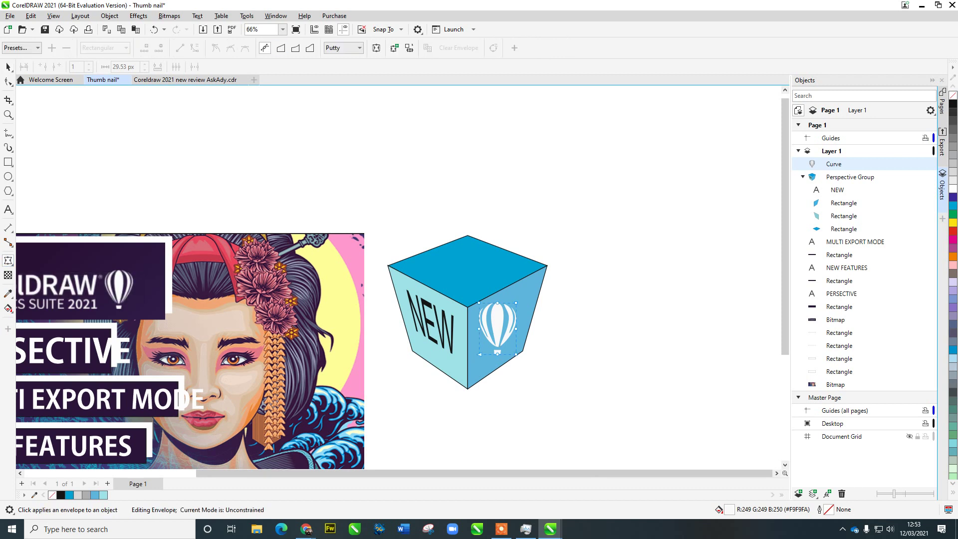
pyautogui.click(280, 48)
pyautogui.moveTo(515, 303); pyautogui.dragTo(515, 290)
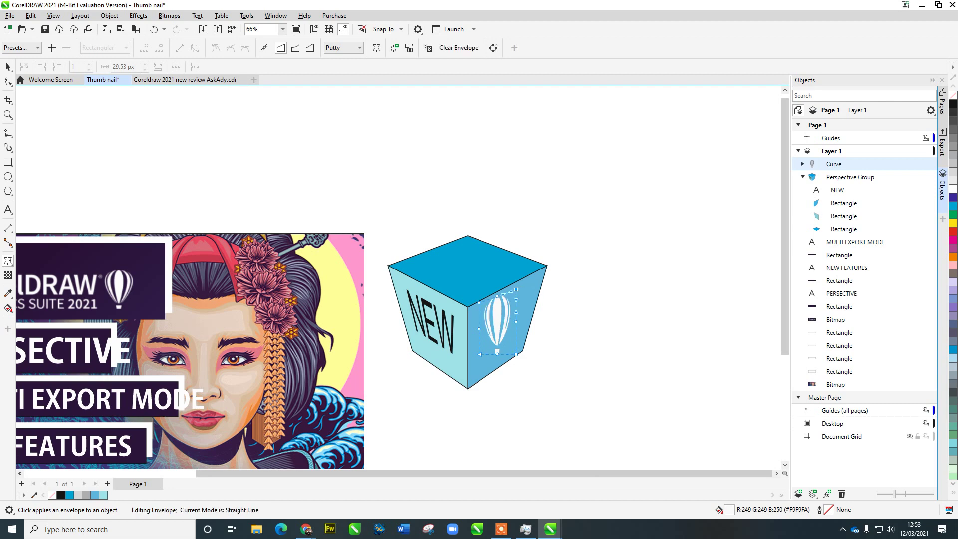
pyautogui.moveTo(516, 354); pyautogui.dragTo(520, 354)
pyautogui.click(519, 352)
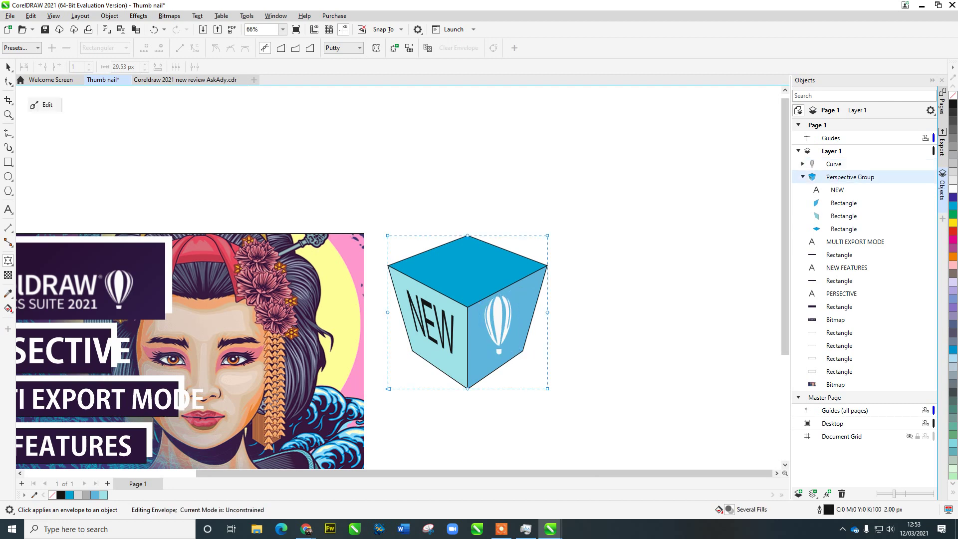
# Try to adjust the balloon envelope's two lower corners in unconstrained mode, and undo all envelope changes.
pyautogui.scroll(1, 512, 351)
pyautogui.click(493, 332)
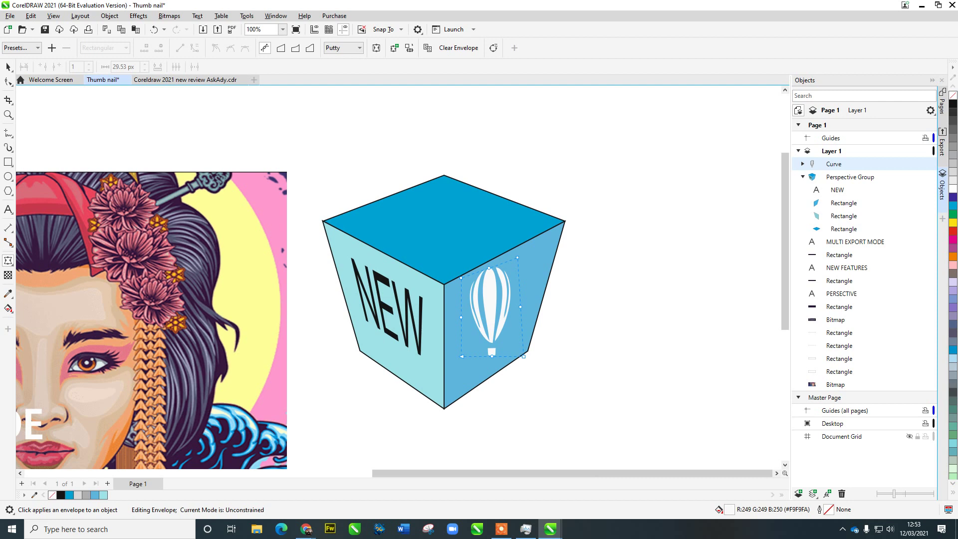
pyautogui.moveTo(523, 356); pyautogui.dragTo(524, 343)
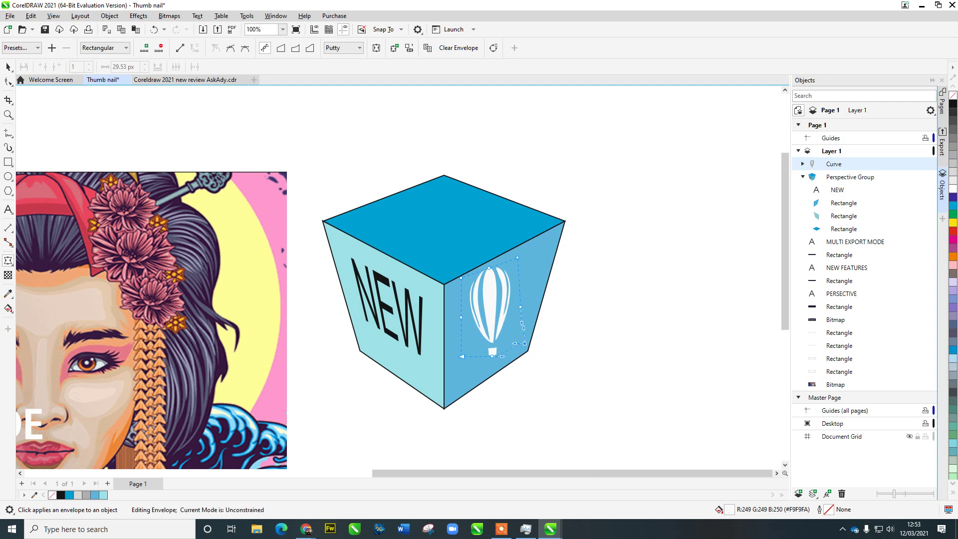
pyautogui.moveTo(462, 356); pyautogui.dragTo(464, 373)
pyautogui.hotkey('ctrl', 'z')
pyautogui.hotkey('ctrl', 'z')
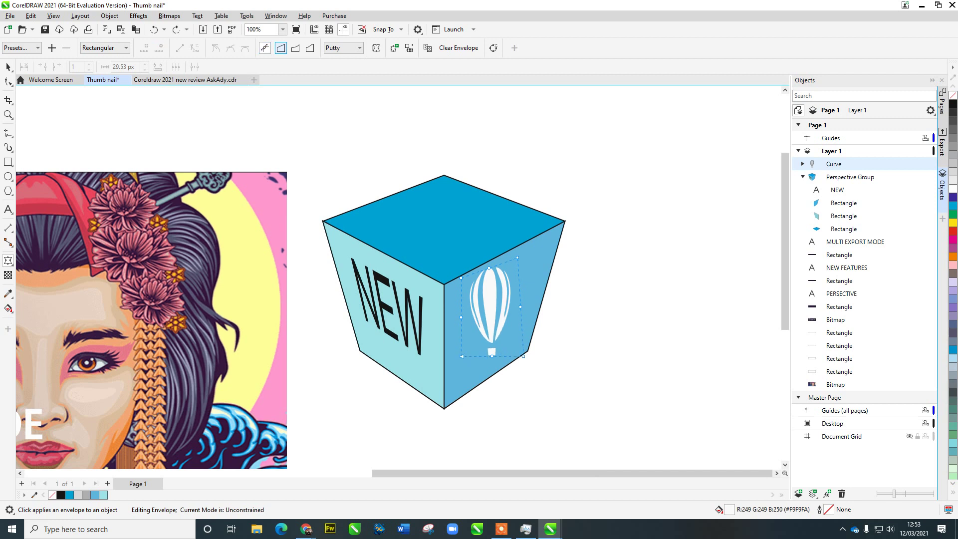
pyautogui.click(281, 48)
pyautogui.hotkey('ctrl', 'z')
pyautogui.hotkey('ctrl', 'z')
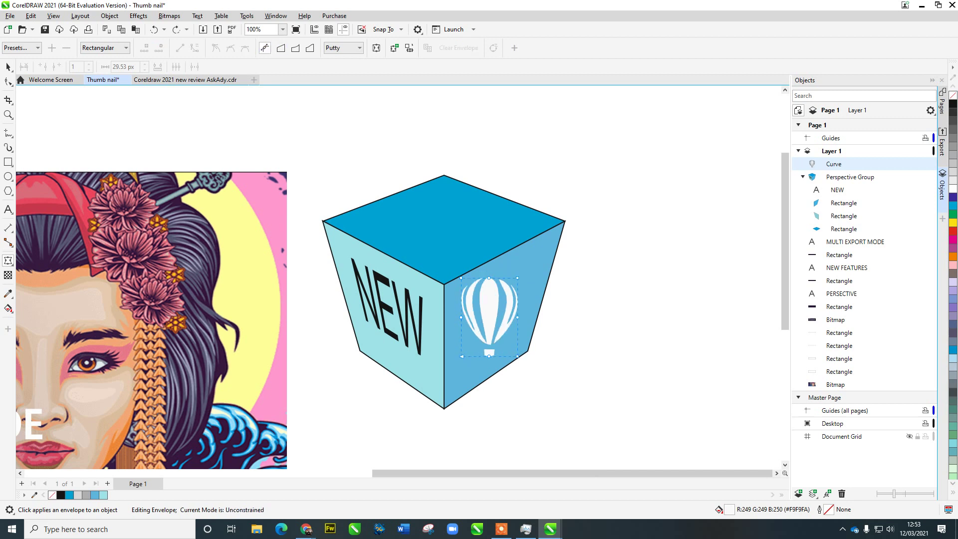
# Shape the balloon to the right face with a straight-line envelope, lowering the lower left corner and raising both right corners.
pyautogui.click(281, 48)
pyautogui.moveTo(461, 356); pyautogui.dragTo(462, 375)
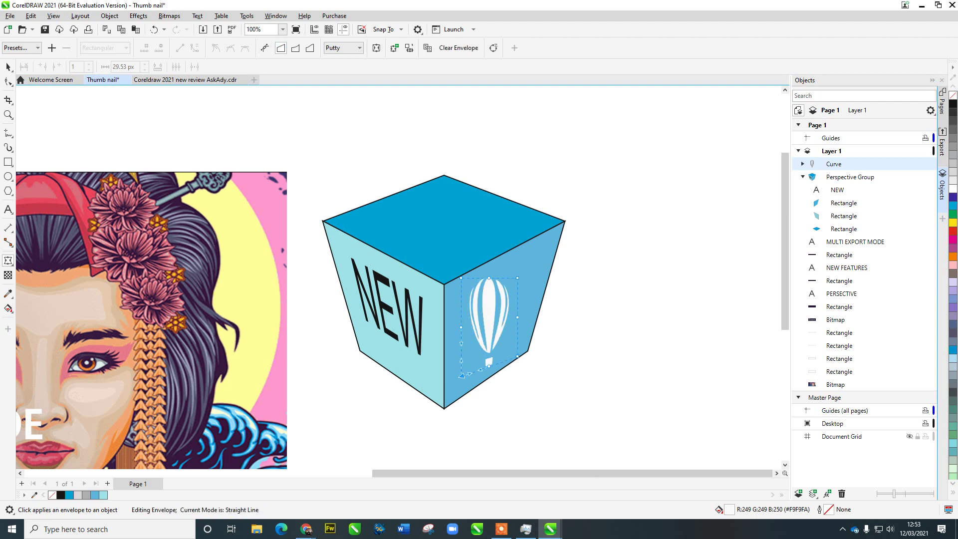
pyautogui.moveTo(517, 356); pyautogui.dragTo(517, 348)
pyautogui.click(519, 344)
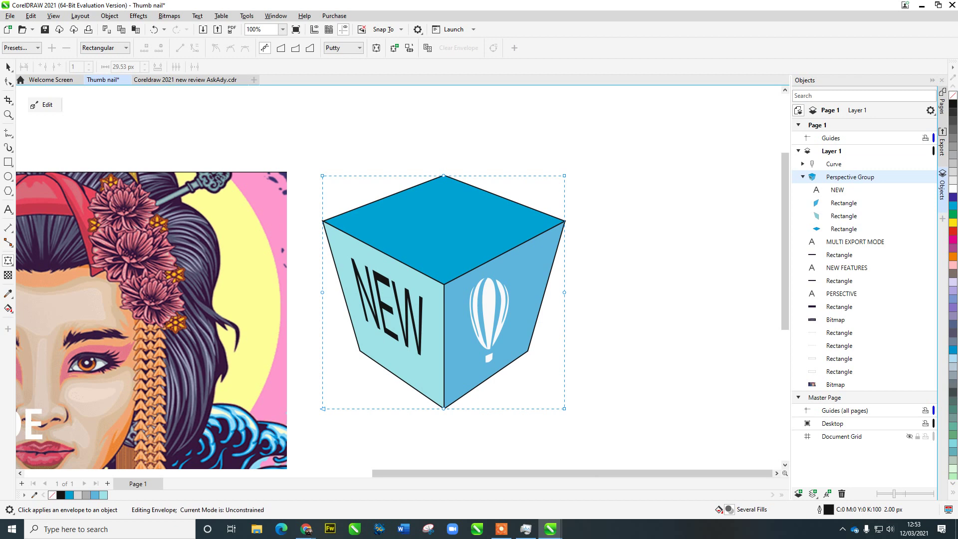
pyautogui.click(490, 319)
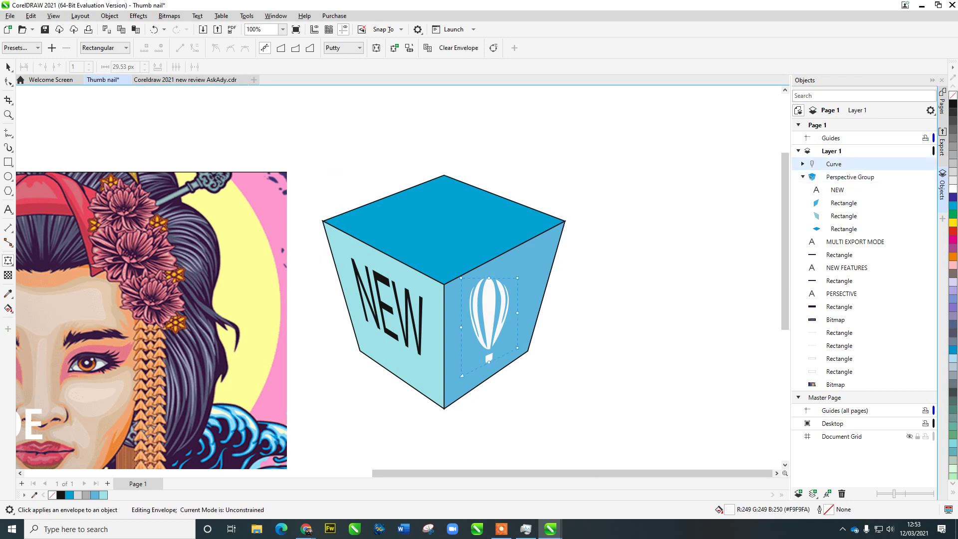
pyautogui.click(280, 47)
pyautogui.moveTo(517, 348); pyautogui.dragTo(517, 342)
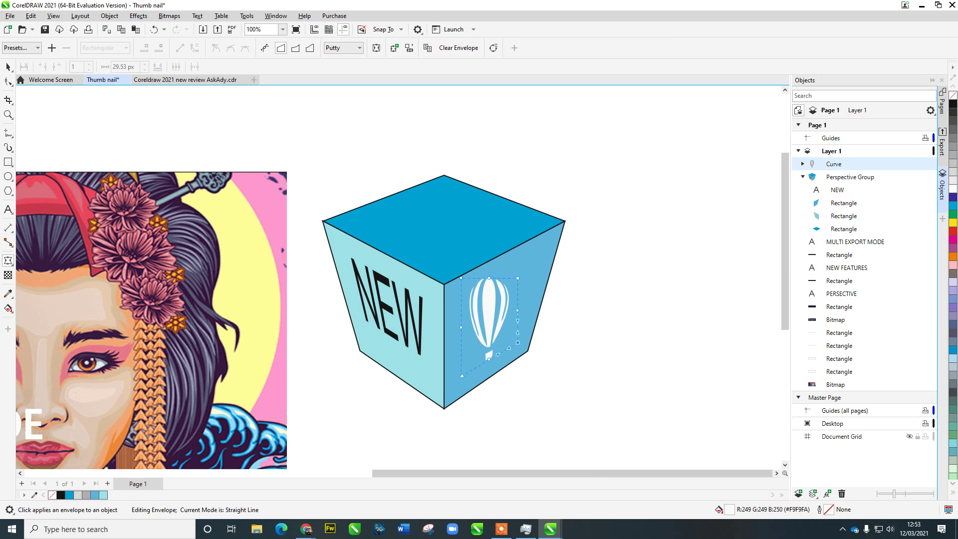
pyautogui.moveTo(518, 278); pyautogui.dragTo(517, 249)
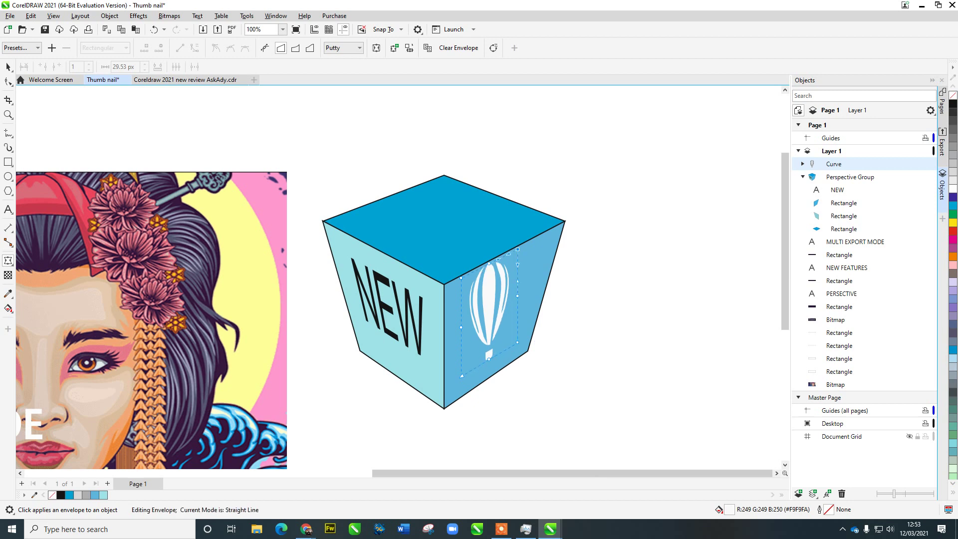
# Widen the balloon toward the outer edge of the cube's right face, and undo the extra stretch on its inner side.
pyautogui.click(8, 66)
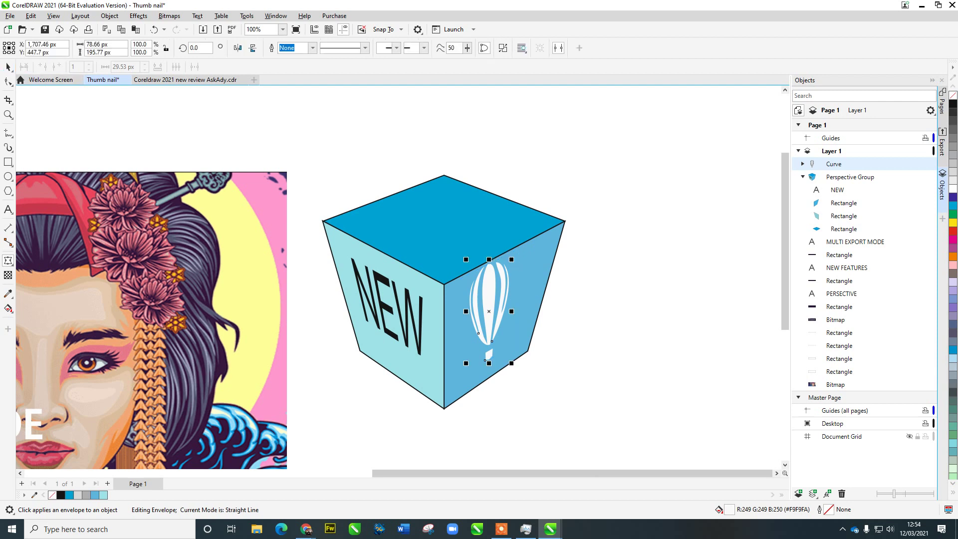
pyautogui.moveTo(512, 311); pyautogui.dragTo(540, 311)
pyautogui.moveTo(463, 311); pyautogui.dragTo(458, 311)
pyautogui.hotkey('ctrl', 'z')
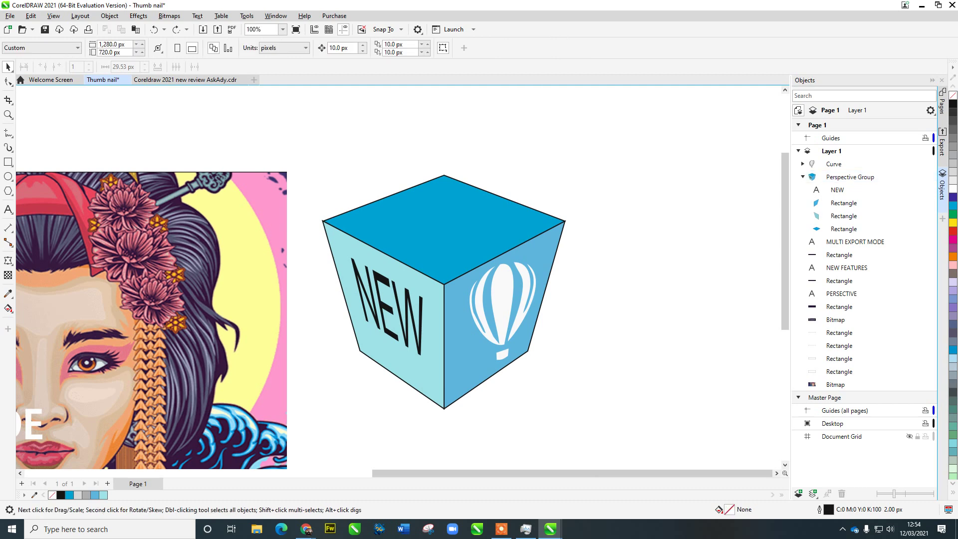
# Nudge the balloon slightly toward the inner edge of the cube's right face.
pyautogui.click(503, 311)
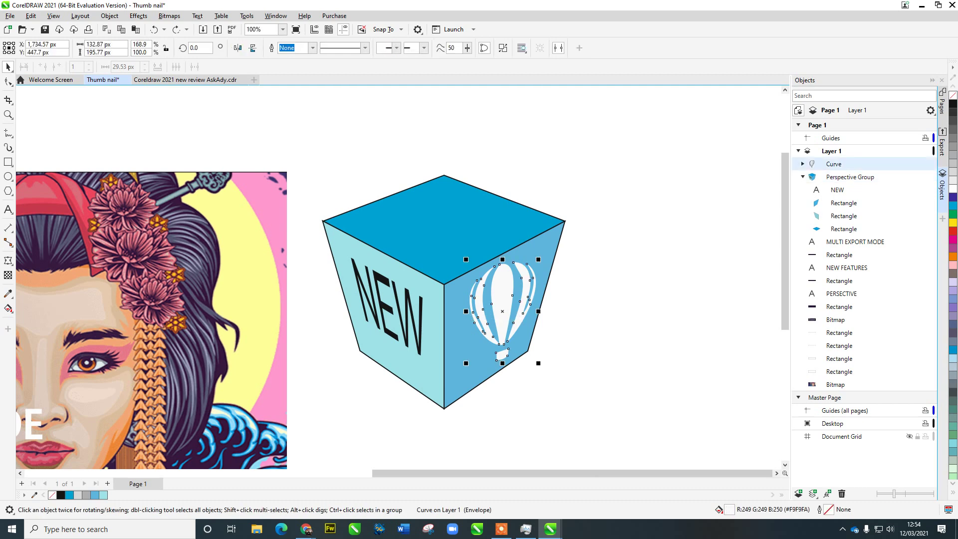
pyautogui.click(437, 320)
pyautogui.scroll(-2, 438, 320)
pyautogui.click(490, 319)
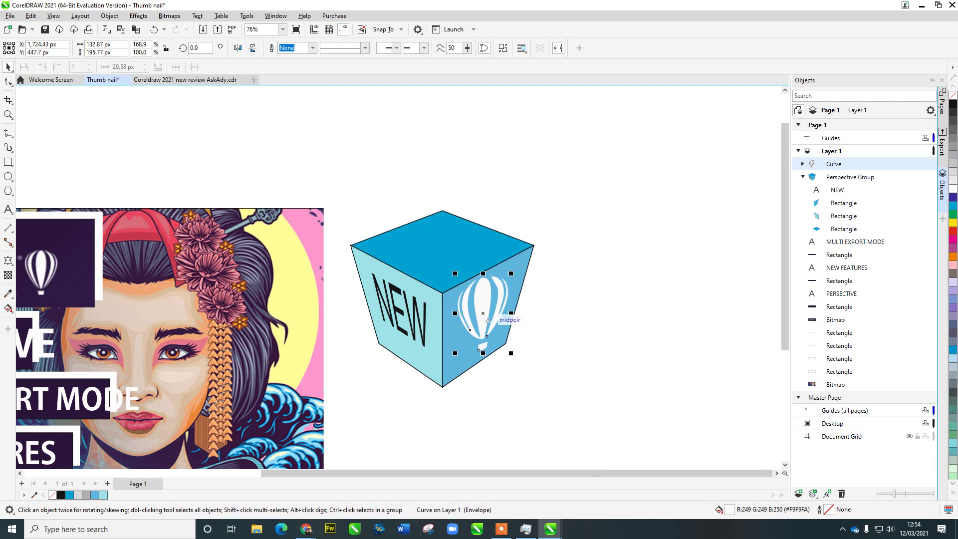
pyautogui.press('Escape')
# Group the cube with its balloon, scale it to about 259 px wide, and place it in the thumbnail's upper right corner.
pyautogui.scroll(-3, 488, 344)
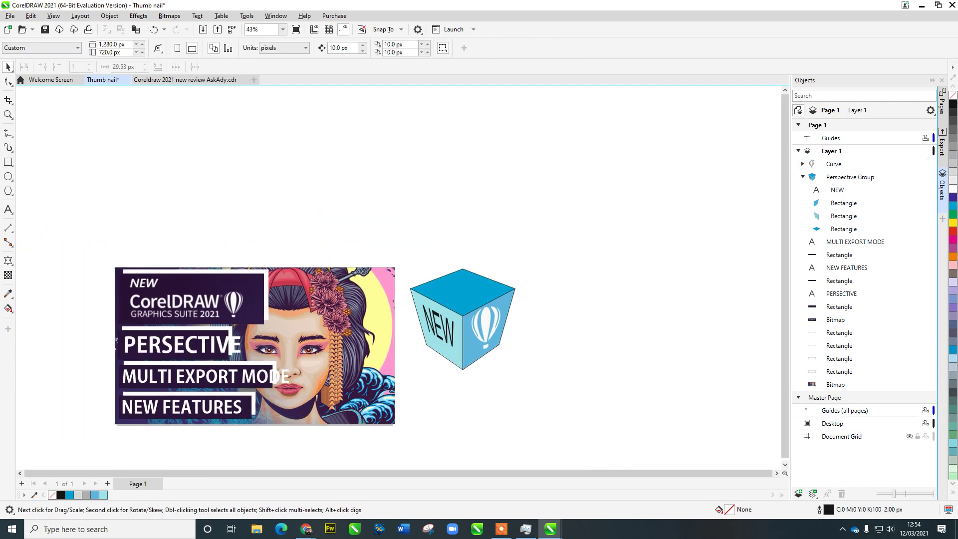
pyautogui.moveTo(371, 216); pyautogui.dragTo(524, 376)
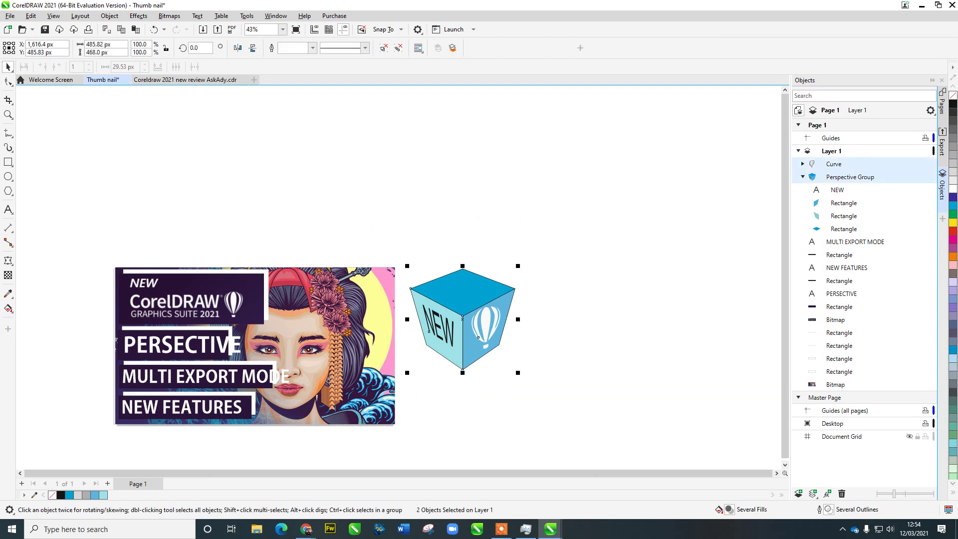
pyautogui.hotkey('ctrl', 'g')
pyautogui.moveTo(517, 266); pyautogui.dragTo(370, 305)
pyautogui.moveTo(326, 332); pyautogui.dragTo(328, 331)
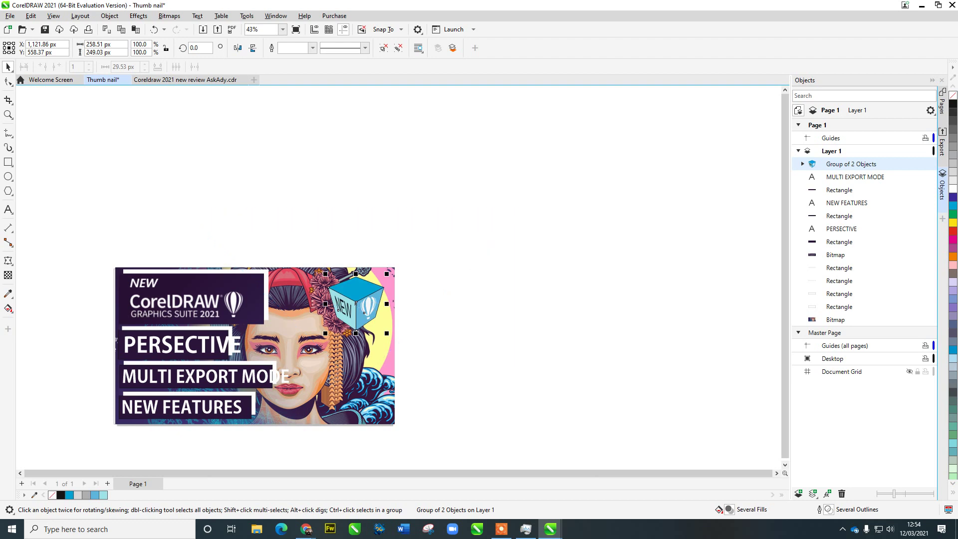
pyautogui.press('Escape')
# Fill the bars behind PERSECTIVE and NEW FEATURES with the cube's light blue.
pyautogui.scroll(1, 185, 368)
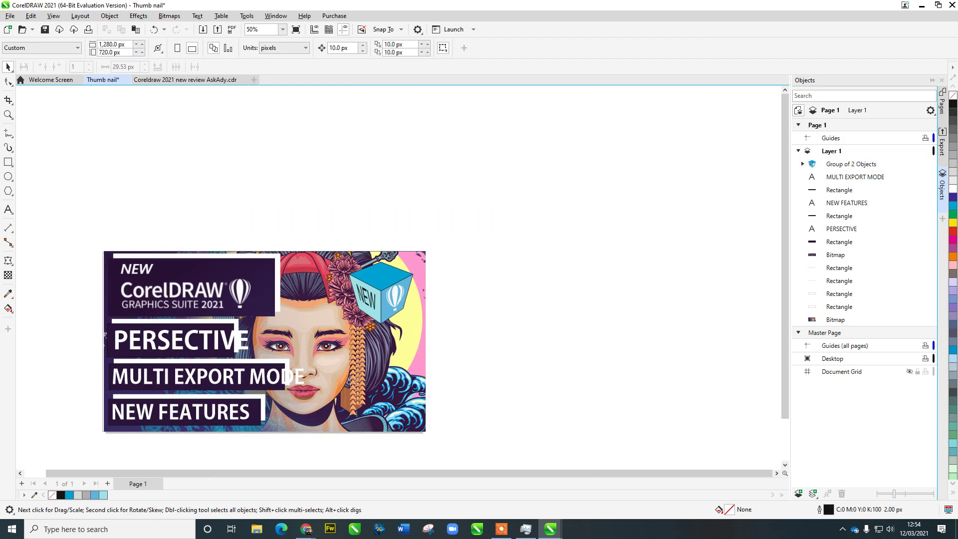
pyautogui.click(180, 327)
pyautogui.keyDown('shift'); pyautogui.click(198, 377); pyautogui.keyUp('shift')
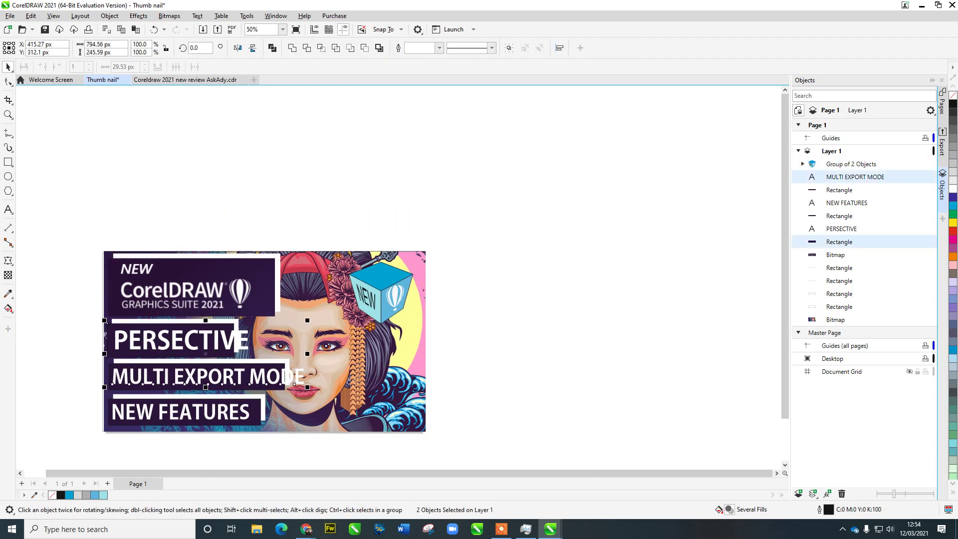
pyautogui.keyDown('shift'); pyautogui.click(205, 373); pyautogui.keyUp('shift')
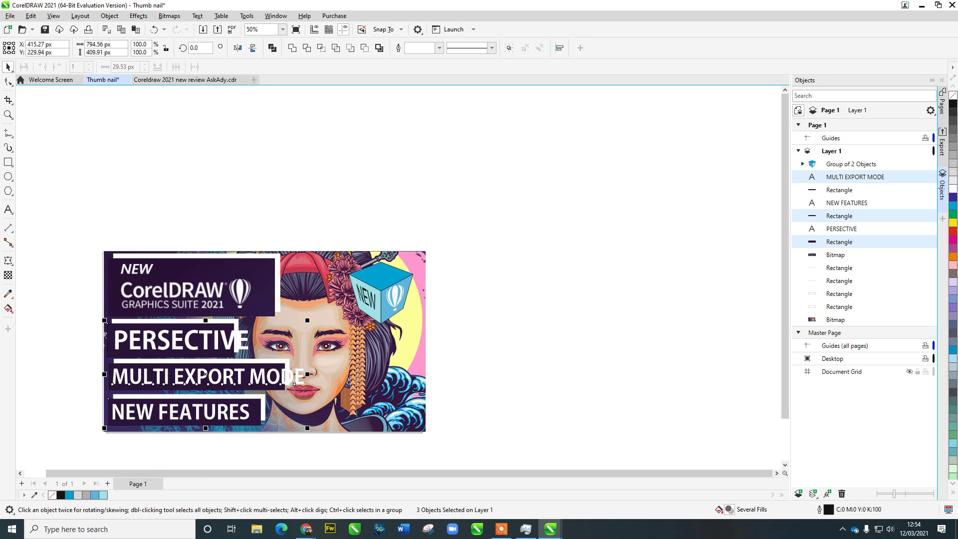
pyautogui.click(94, 495)
pyautogui.press('Escape')
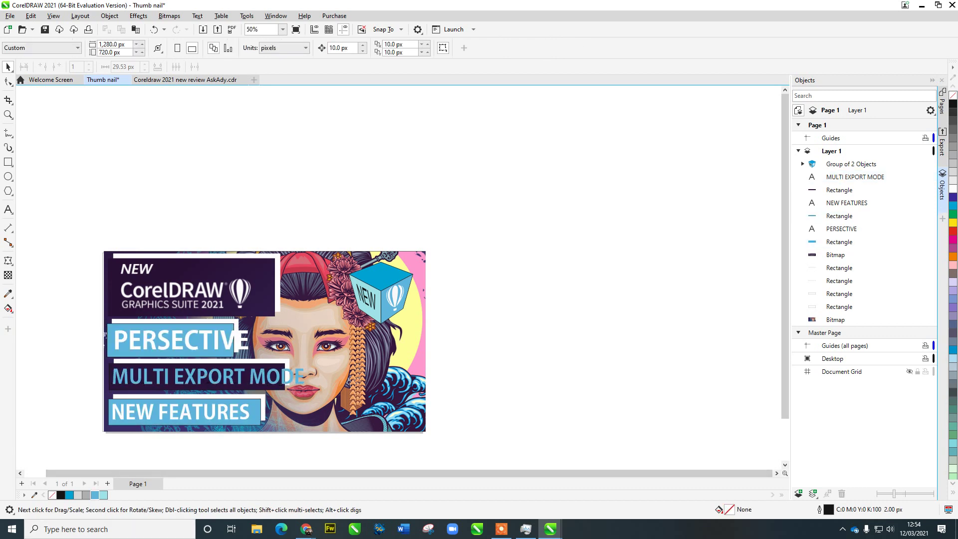
# Fill the bar behind MULTI EXPORT MODE with light blue and make its text white.
pyautogui.click(114, 366)
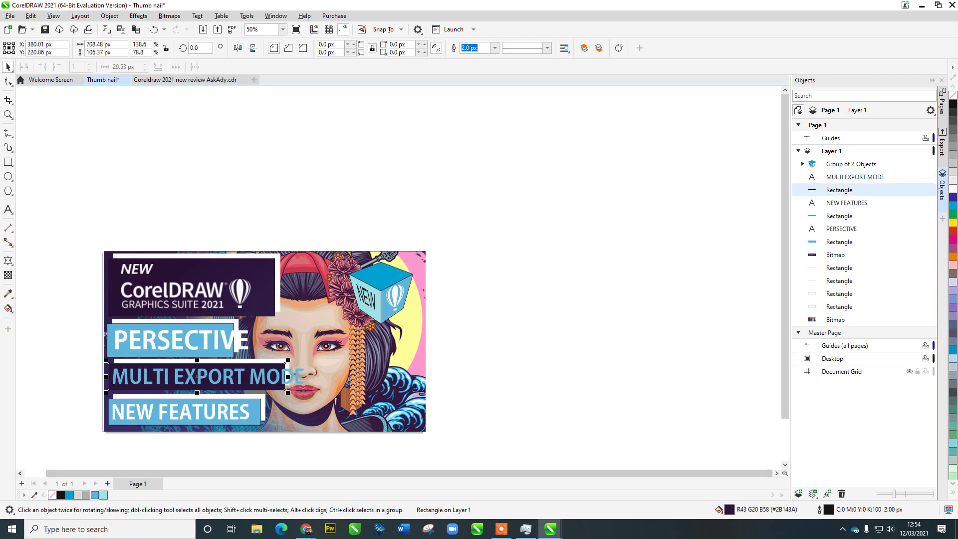
pyautogui.click(95, 495)
pyautogui.moveTo(46, 364)
pyautogui.mouseDown()
pyautogui.moveTo(304, 402)
pyautogui.moveTo(305, 386)
pyautogui.mouseUp()
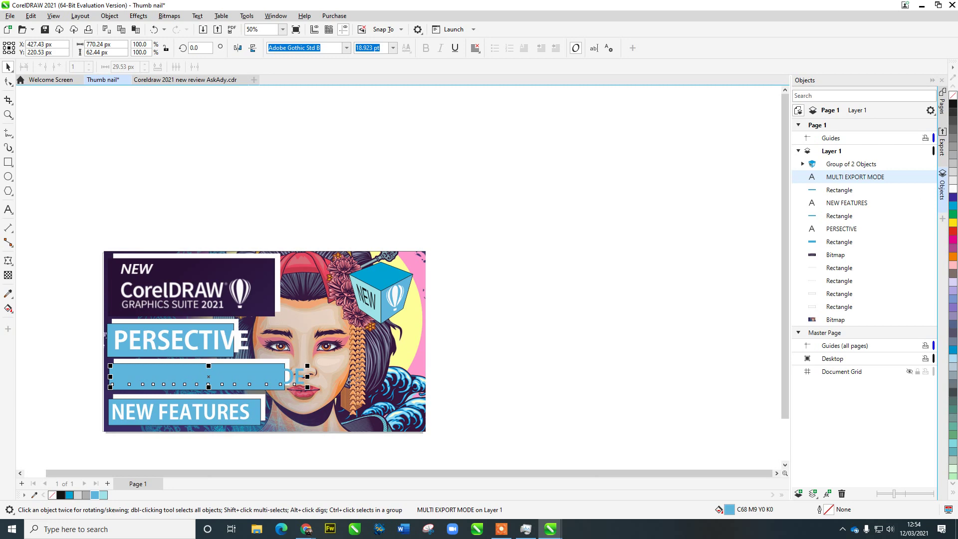
pyautogui.click(953, 188)
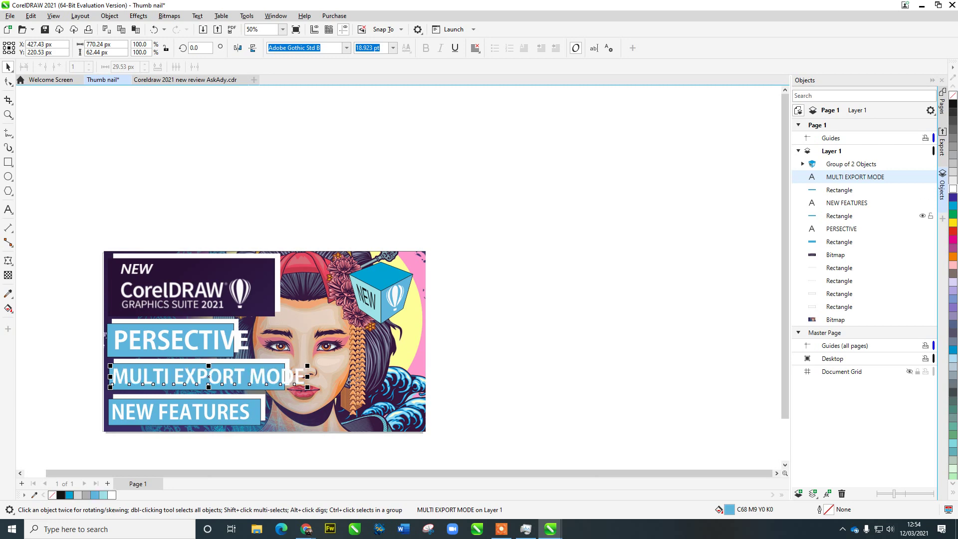
pyautogui.press('Escape')
# Widen the PERSECTIVE bar and its white backing rectangle together to about 607 px so the whole word fits.
pyautogui.scroll(1, 198, 382)
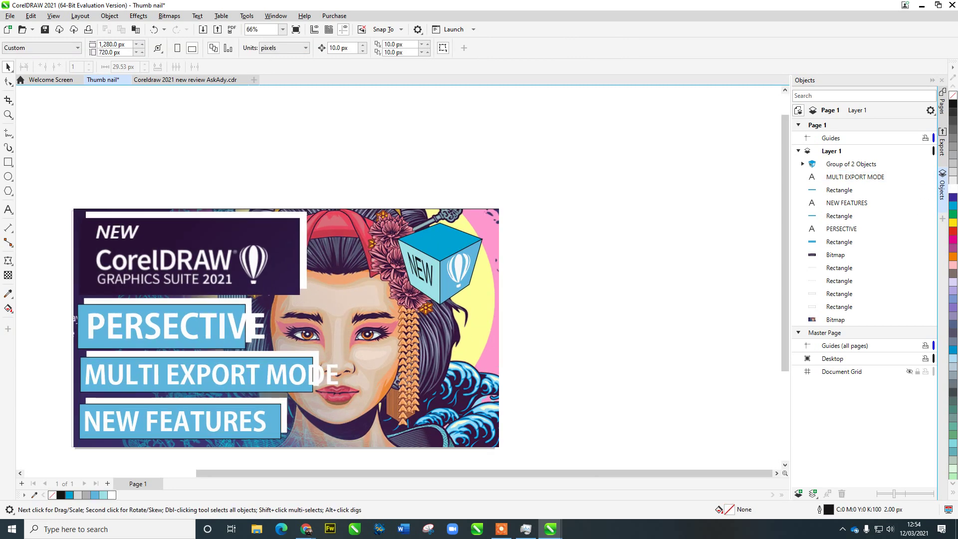
pyautogui.click(239, 309)
pyautogui.keyDown('shift'); pyautogui.click(251, 328); pyautogui.keyUp('shift')
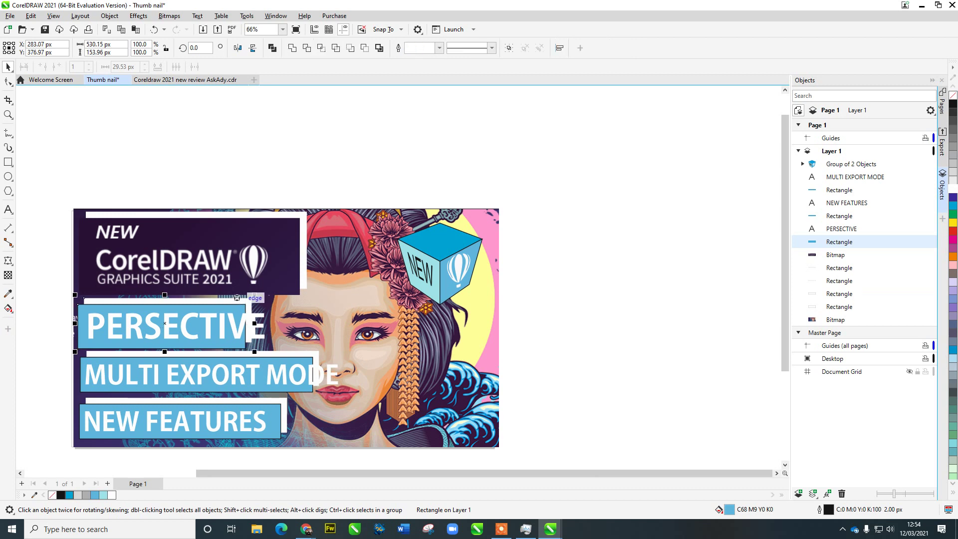
pyautogui.moveTo(251, 327); pyautogui.dragTo(277, 326)
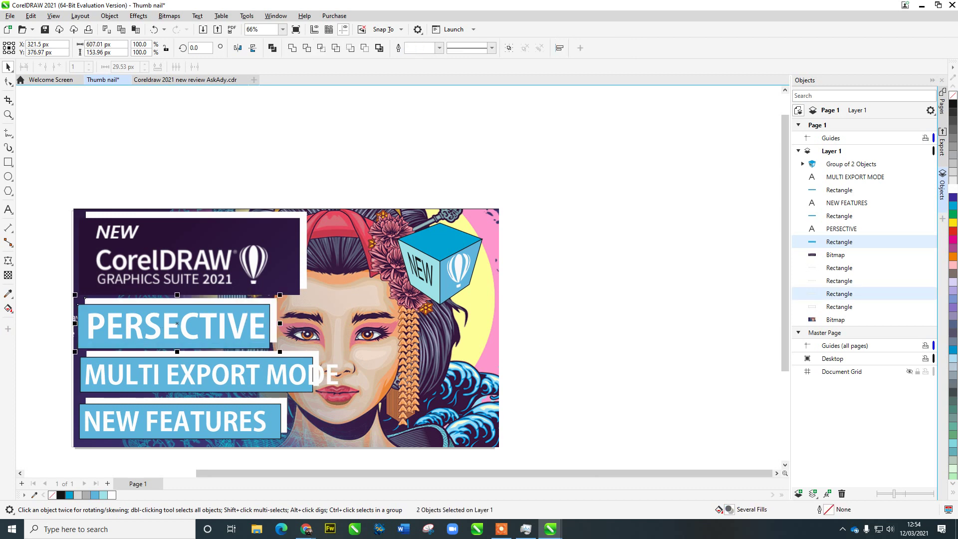
pyautogui.click(299, 460)
# Widen the MULTI EXPORT MODE bar and its white backing rectangle together to about 834 px.
pyautogui.click(310, 363)
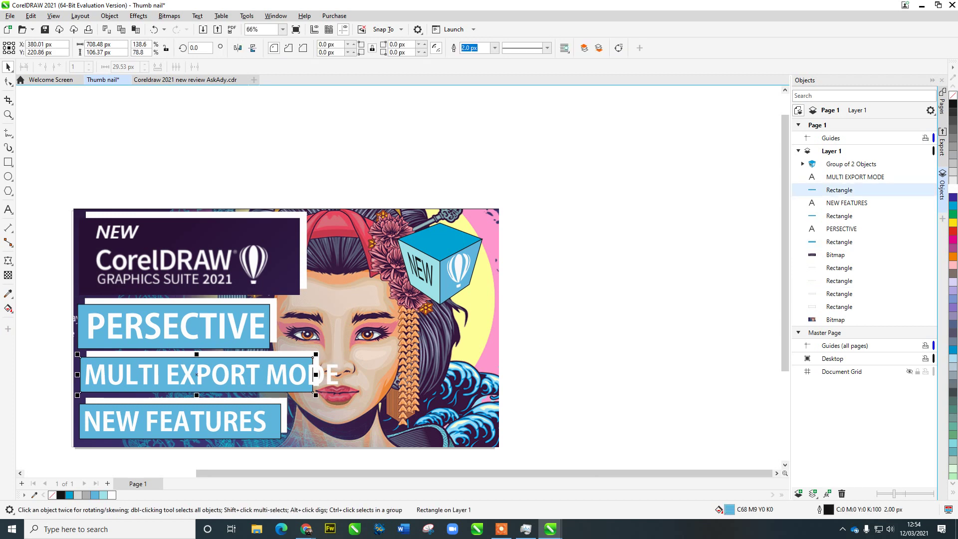
pyautogui.keyDown('shift'); pyautogui.click(317, 354); pyautogui.keyUp('shift')
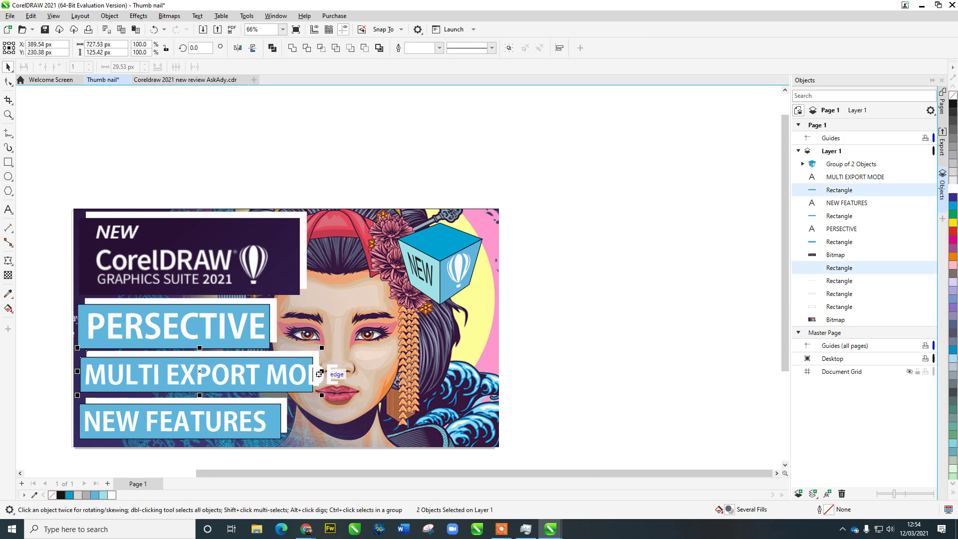
pyautogui.moveTo(322, 372); pyautogui.dragTo(357, 371)
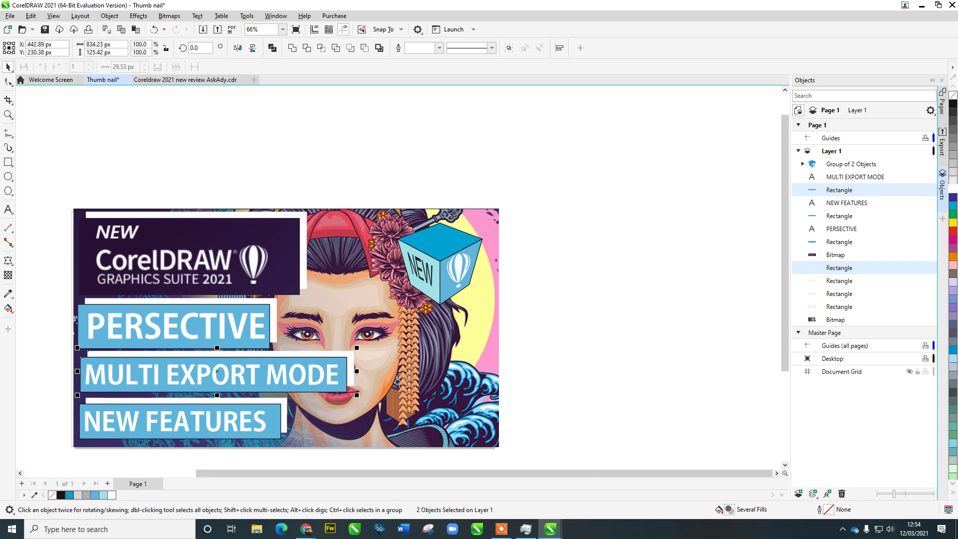
pyautogui.press('Escape')
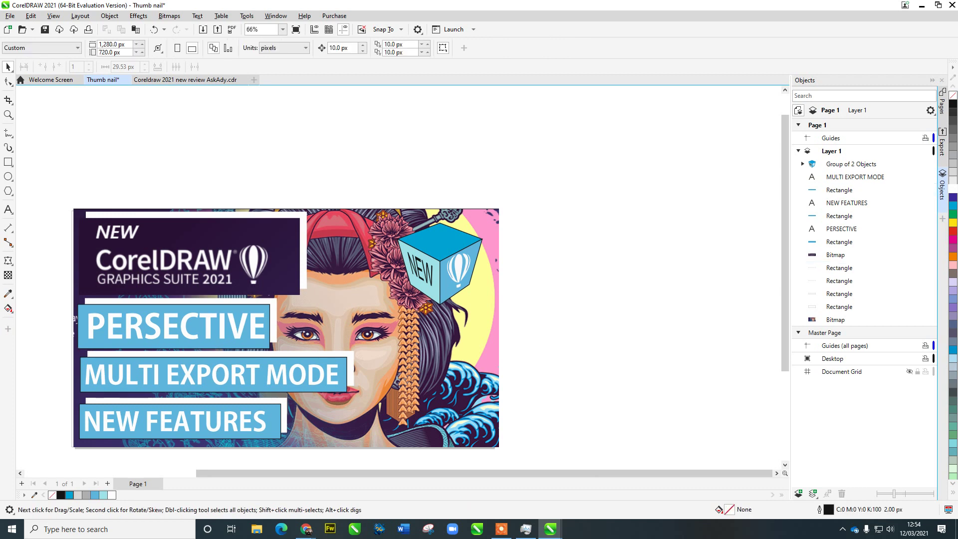
# Enlarge the cube group to about 347 px wide and move it to the thumbnail's lower right area.
pyautogui.click(189, 256)
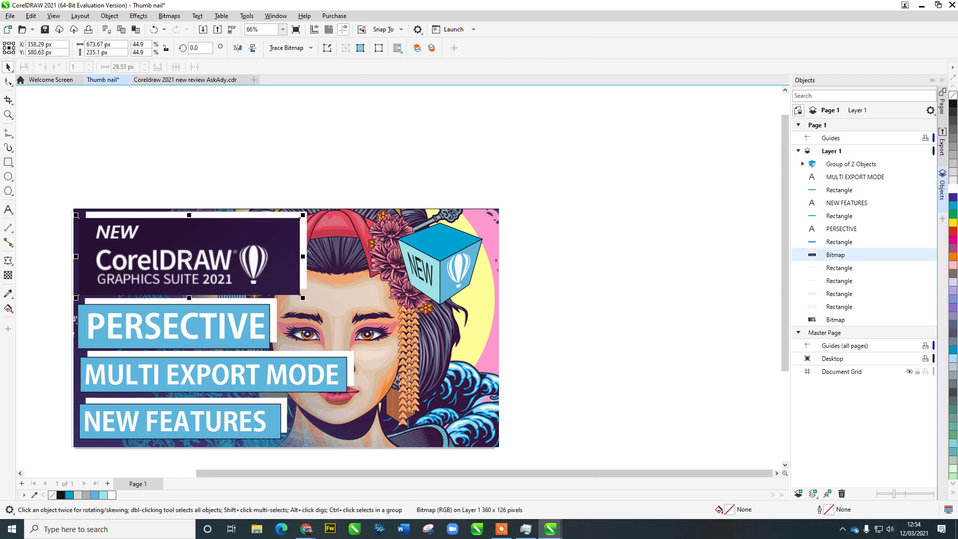
pyautogui.scroll(-2, 486, 335)
pyautogui.click(397, 205)
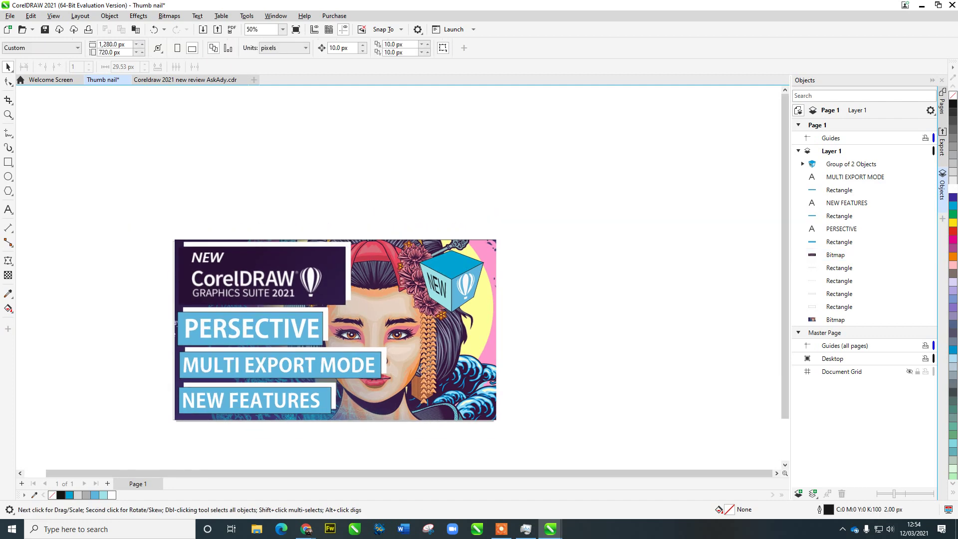
pyautogui.moveTo(397, 205); pyautogui.dragTo(534, 328)
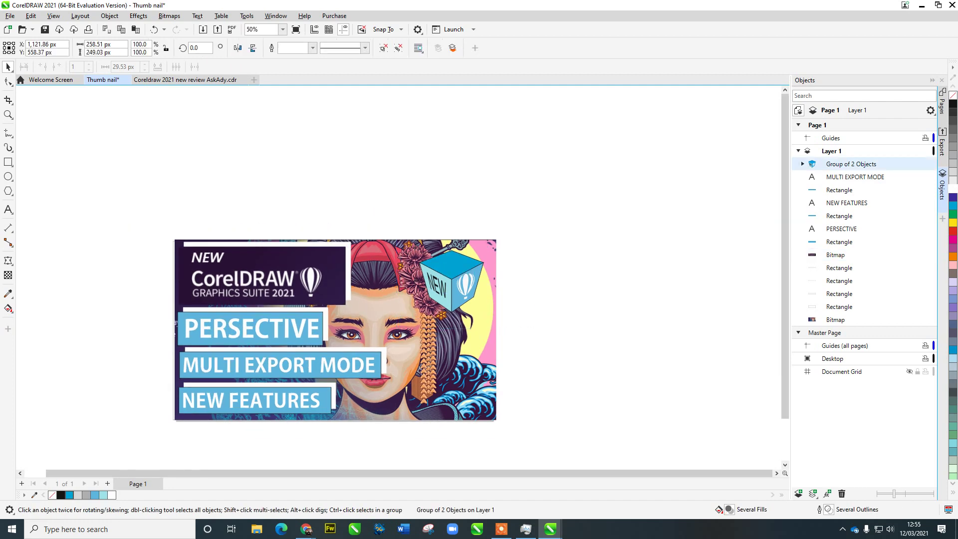
pyautogui.moveTo(419, 250); pyautogui.dragTo(395, 327)
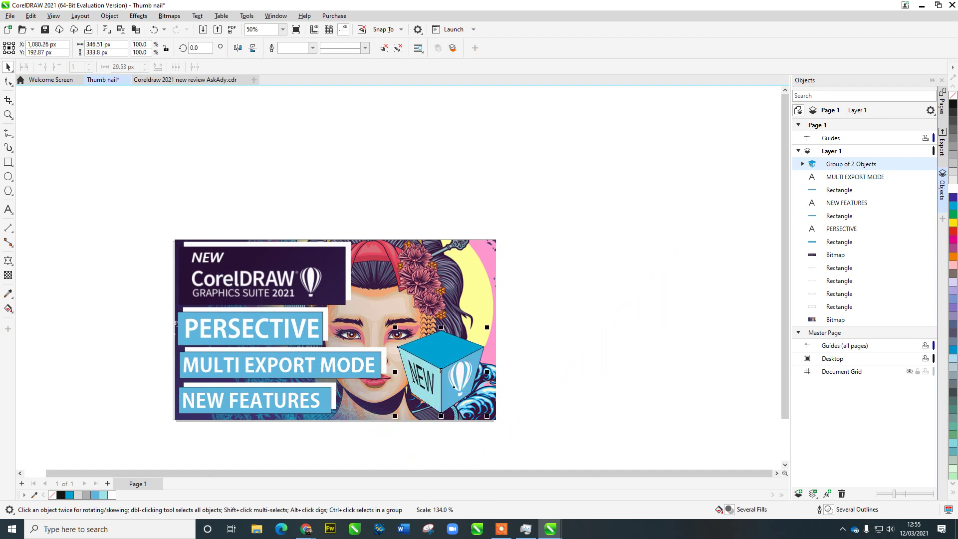
pyautogui.press('Escape')
# Scale the MULTI EXPORT MODE text, bar and white backing down together to about 690 px wide.
pyautogui.moveTo(165, 347); pyautogui.dragTo(391, 382)
pyautogui.moveTo(377, 347); pyautogui.dragTo(356, 351)
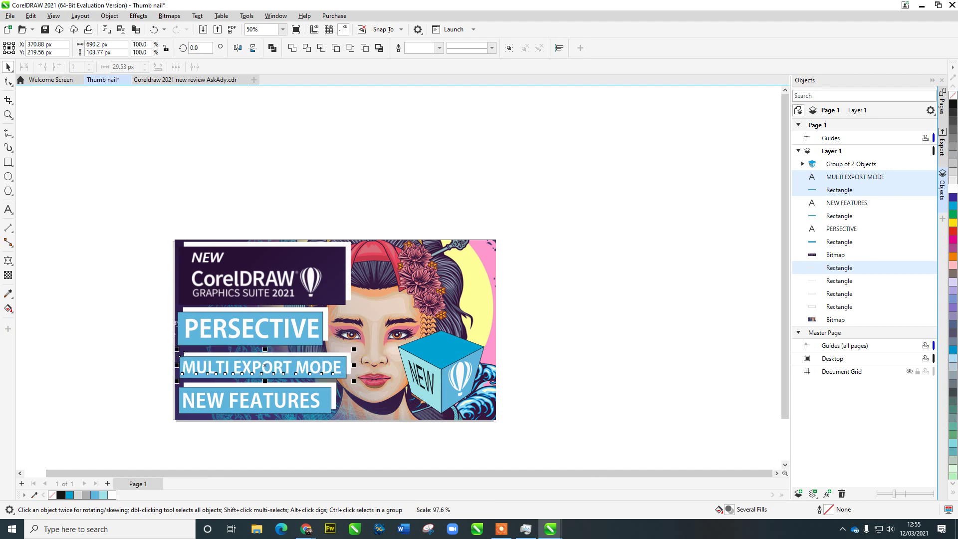
pyautogui.press('Escape')
# Shift the cube group slightly closer to the thumbnail's lower right corner.
pyautogui.moveTo(208, 389); pyautogui.dragTo(175, 377)
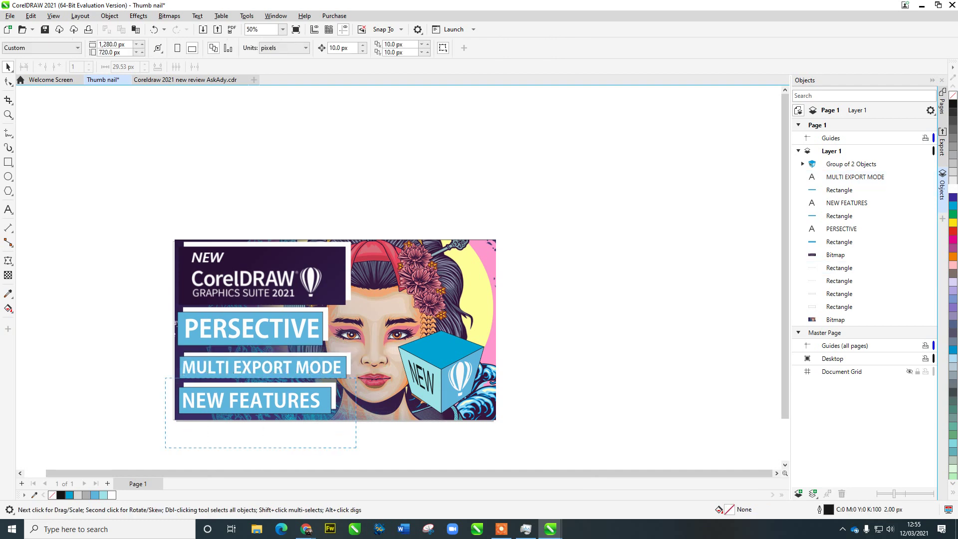
pyautogui.rightClick(178, 219)
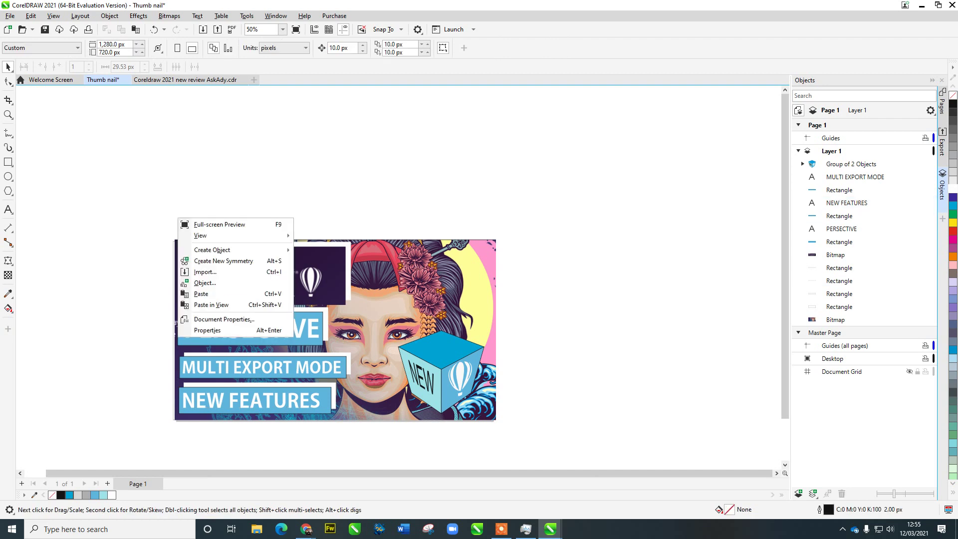
pyautogui.press('Escape')
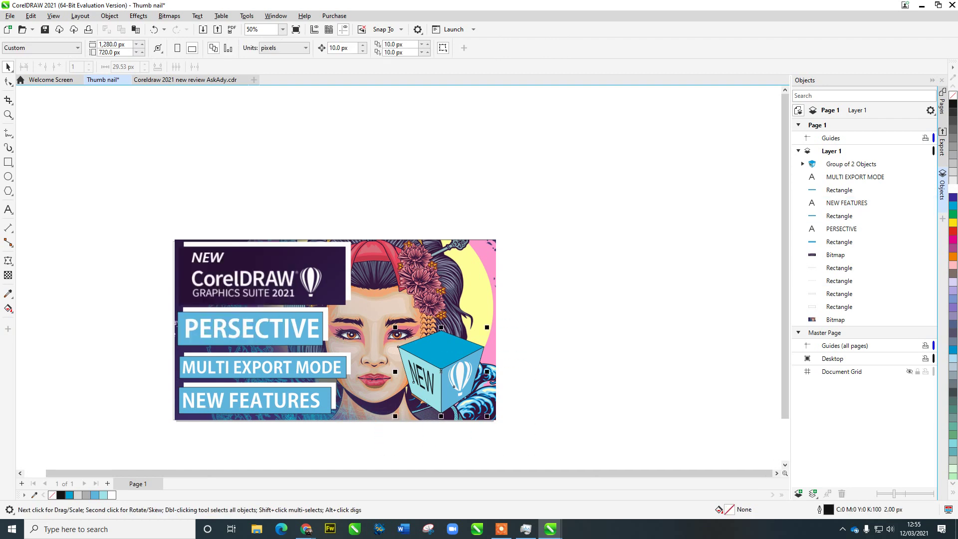
pyautogui.click(441, 369)
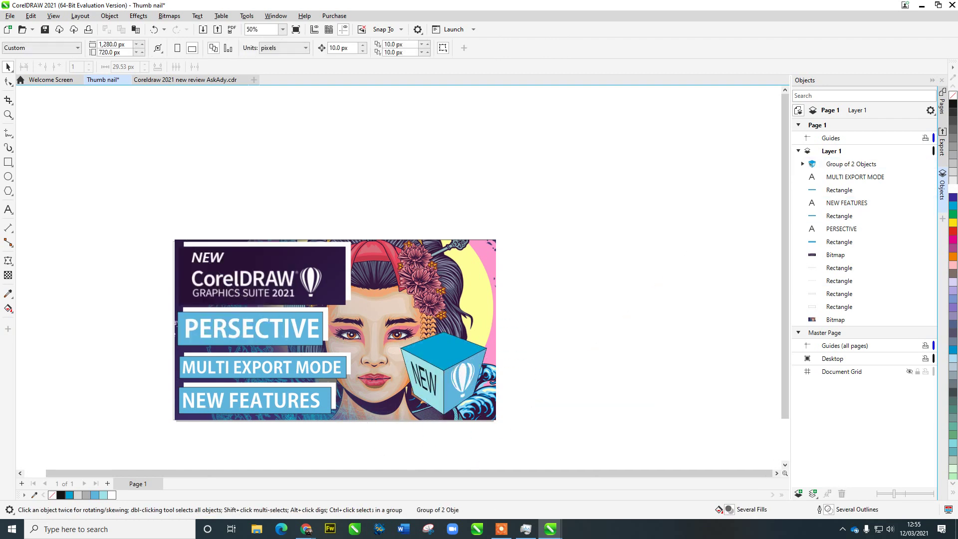
pyautogui.press('Escape')
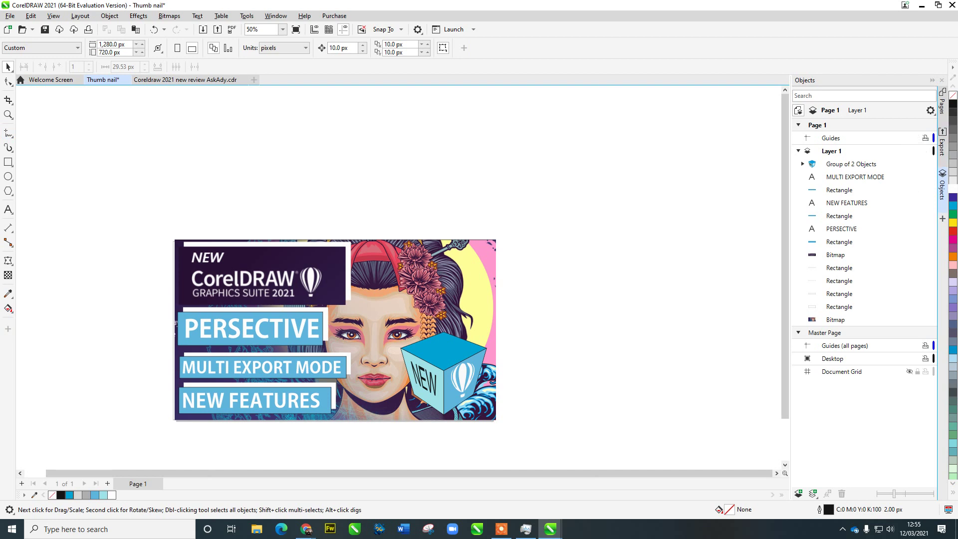
# Open the Export docker and group all of the thumbnail's artwork.
pyautogui.click(942, 218)
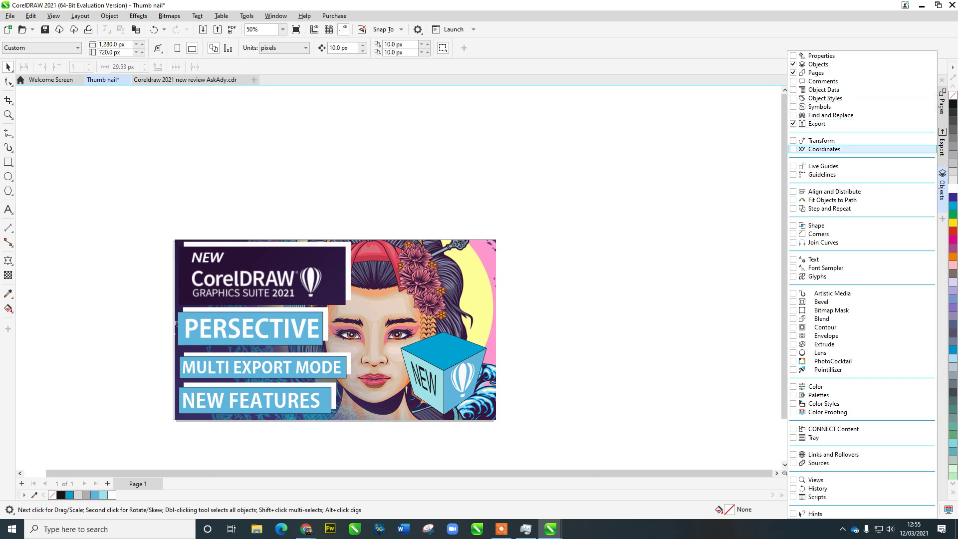
pyautogui.click(942, 217)
pyautogui.click(942, 145)
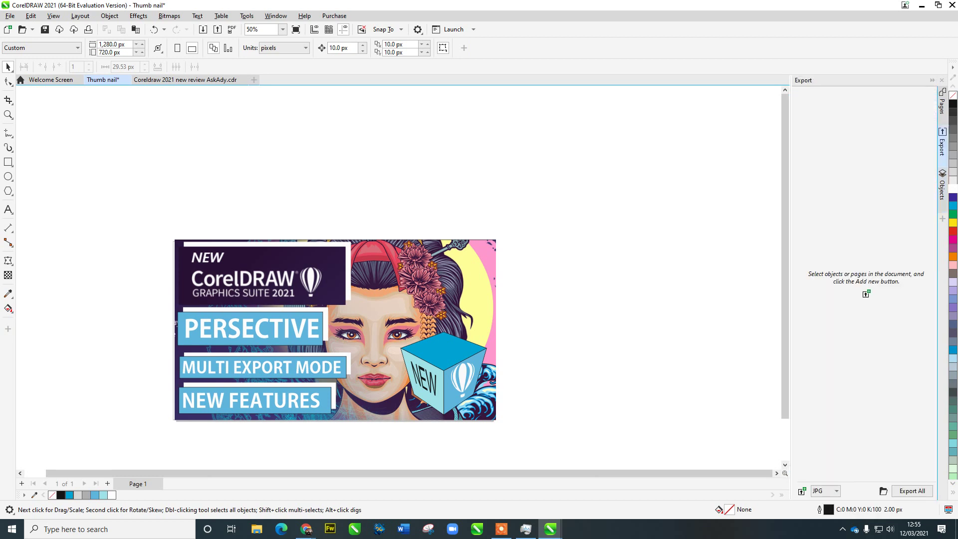
pyautogui.moveTo(86, 208); pyautogui.dragTo(529, 439)
pyautogui.hotkey('ctrl', 'g')
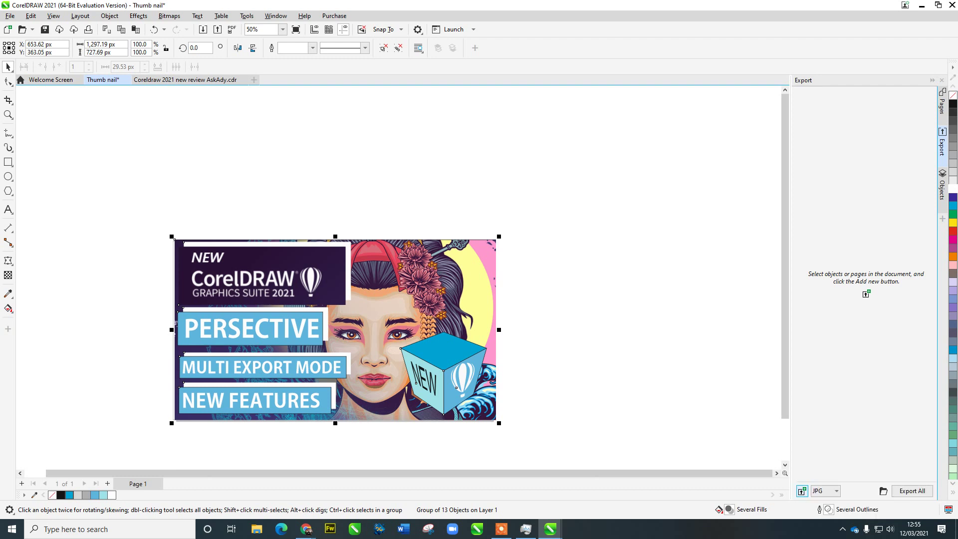
# Add the artwork group to the export list as a JPG, and remove it again.
pyautogui.click(801, 490)
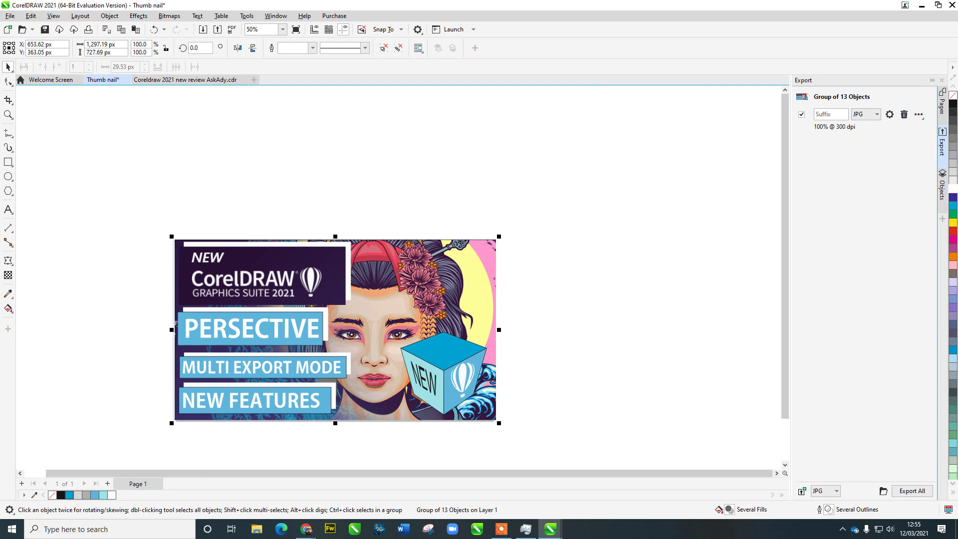
pyautogui.click(903, 115)
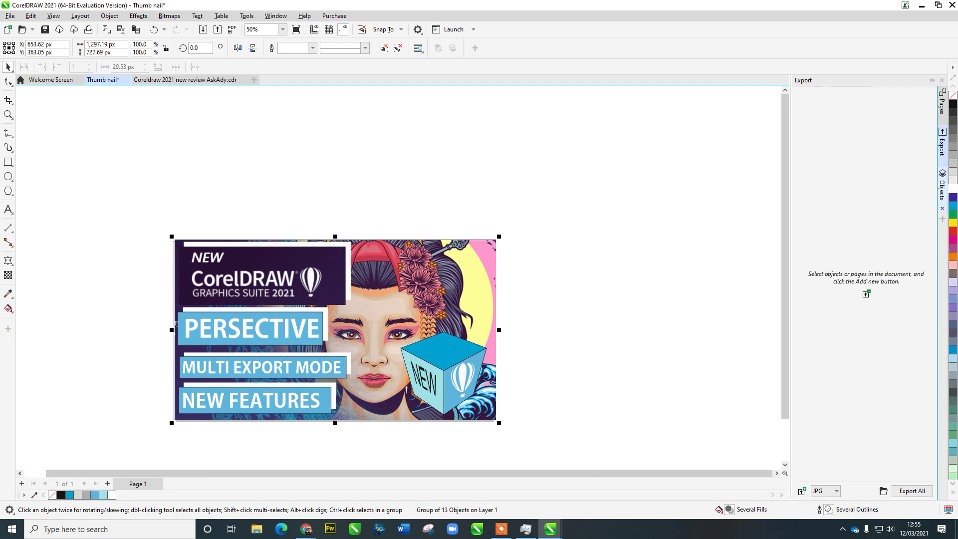
# Rename the thumbnail's group of 13 objects as "Youtube Thumbnail Coreldraw 2021 New" in the Objects docker.
pyautogui.click(942, 185)
pyautogui.click(852, 164)
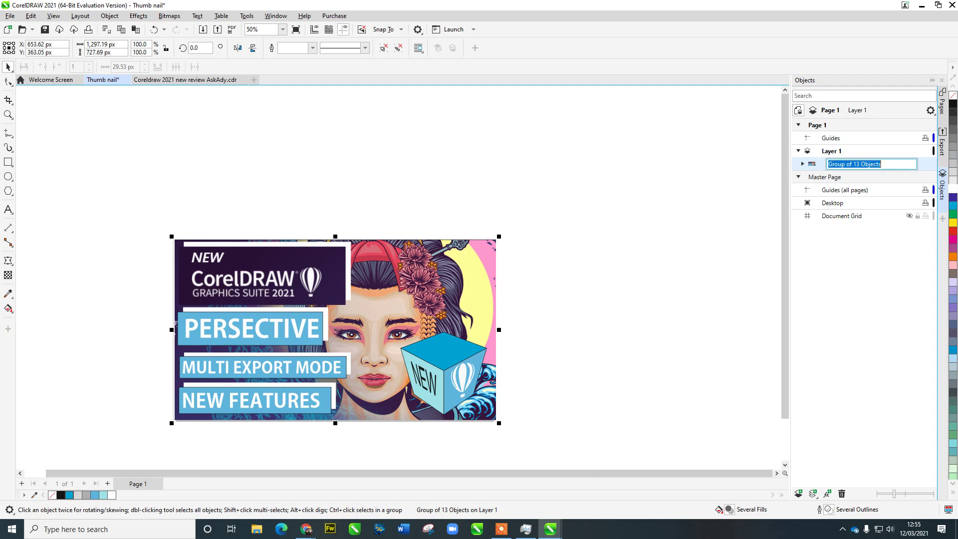
pyautogui.write('You')
pyautogui.write('tube Thumb')
pyautogui.write('nail')
pyautogui.write(' Core')
pyautogui.write('ldraw ')
pyautogui.write('2021')
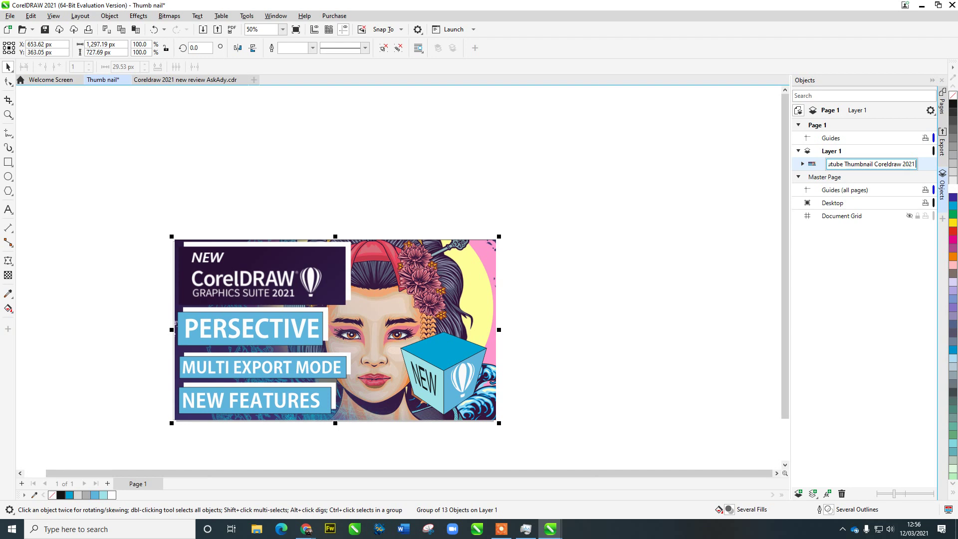
pyautogui.write(' NEw')
pyautogui.press('BackSpace')
pyautogui.press('BackSpace')
pyautogui.write('ew')
pyautogui.press('Return')
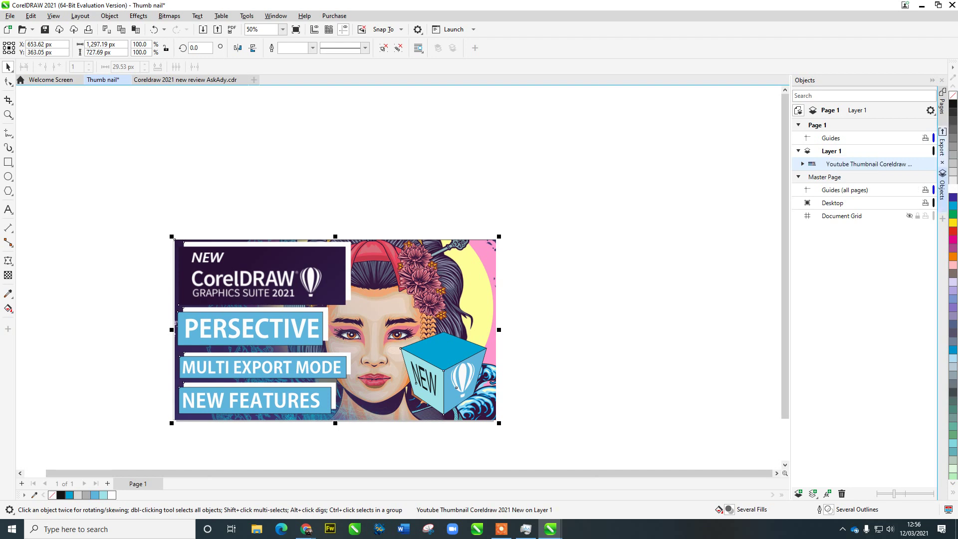
# Add the renamed thumbnail group to the export list with JPG as its format.
pyautogui.click(941, 145)
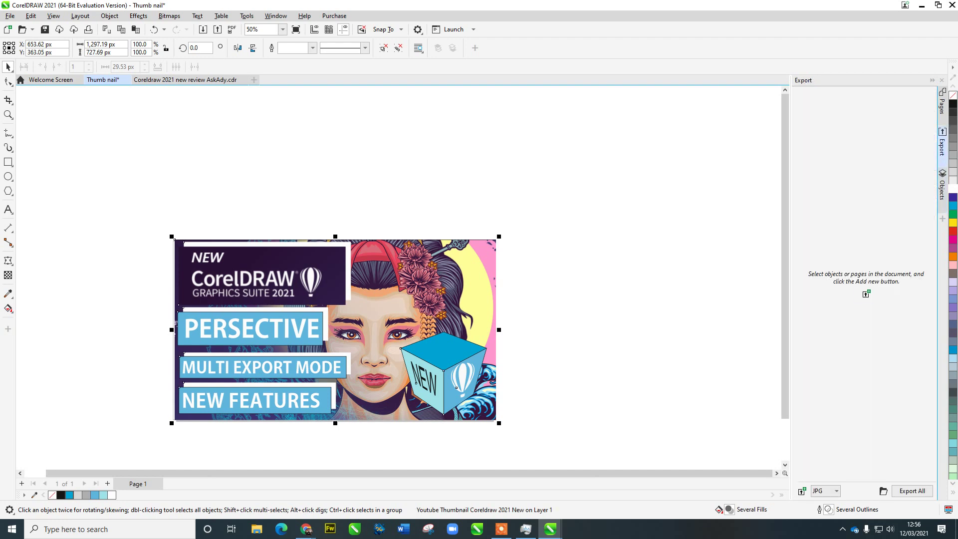
pyautogui.click(866, 294)
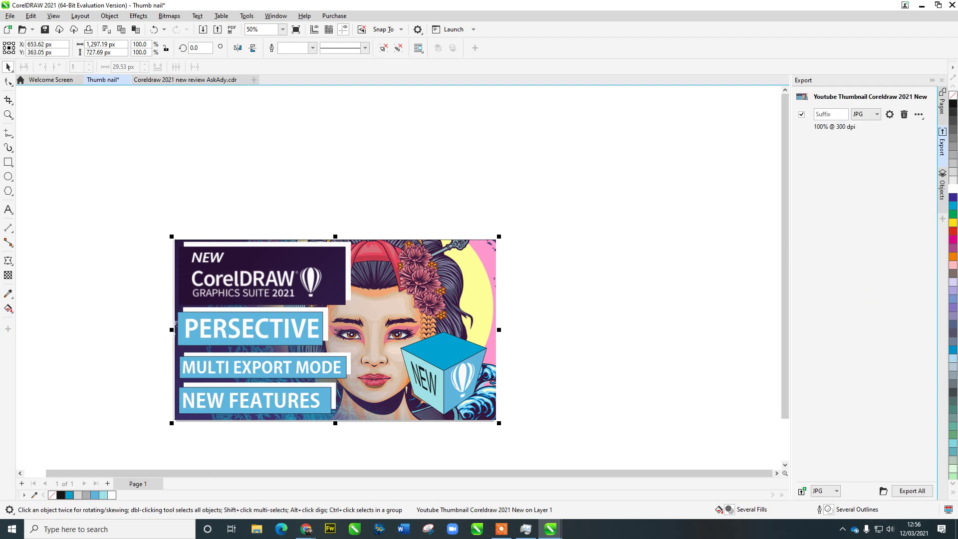
pyautogui.click(830, 114)
pyautogui.click(868, 114)
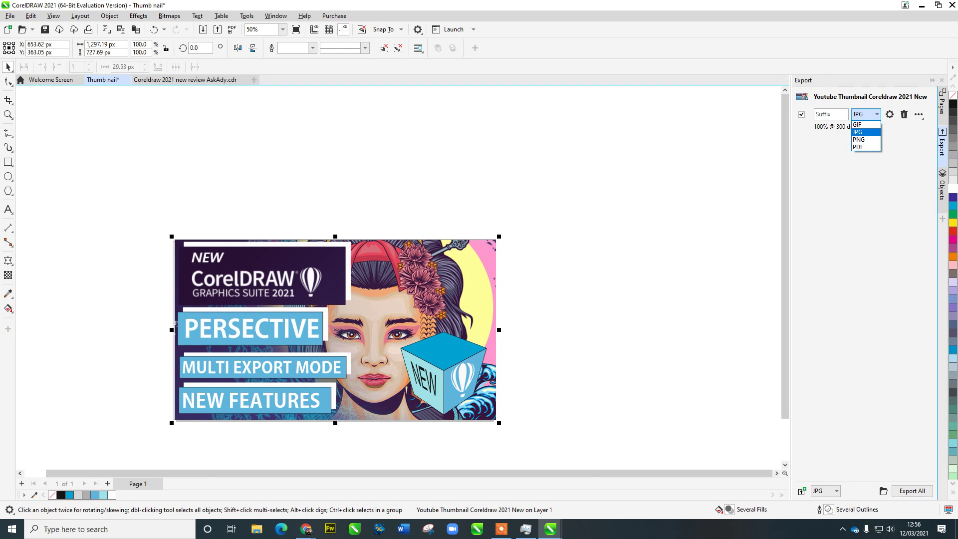
pyautogui.click(859, 132)
# Give the JPG export item the file name suffix "_100".
pyautogui.click(830, 114)
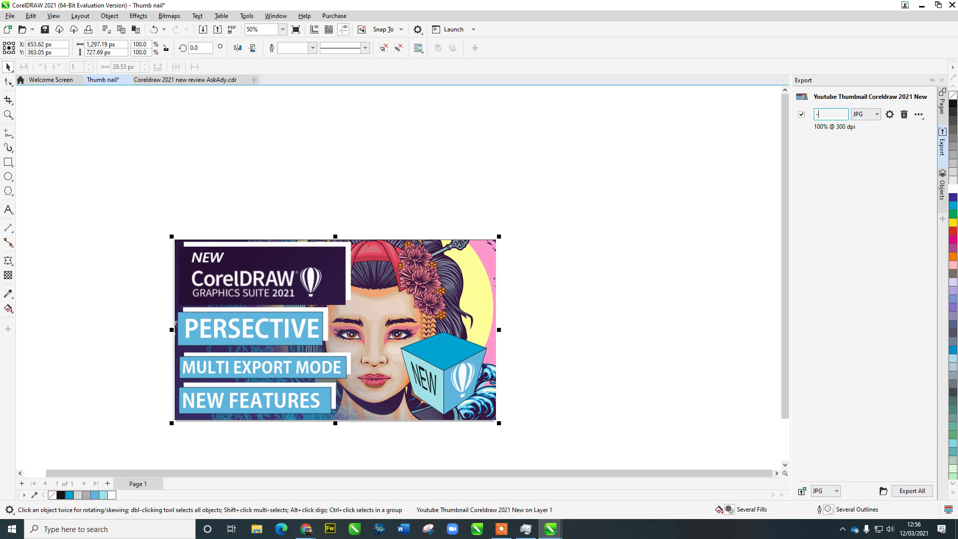
pyautogui.write('-100')
pyautogui.press('BackSpace')
pyautogui.press('BackSpace')
pyautogui.press('BackSpace')
pyautogui.write('100')
pyautogui.press('BackSpace')
pyautogui.press('BackSpace')
pyautogui.press('BackSpace')
pyautogui.press('BackSpace')
pyautogui.write('_100')
# Duplicate the "_100" export item and change the copy's suffix to "_50".
pyautogui.click(918, 114)
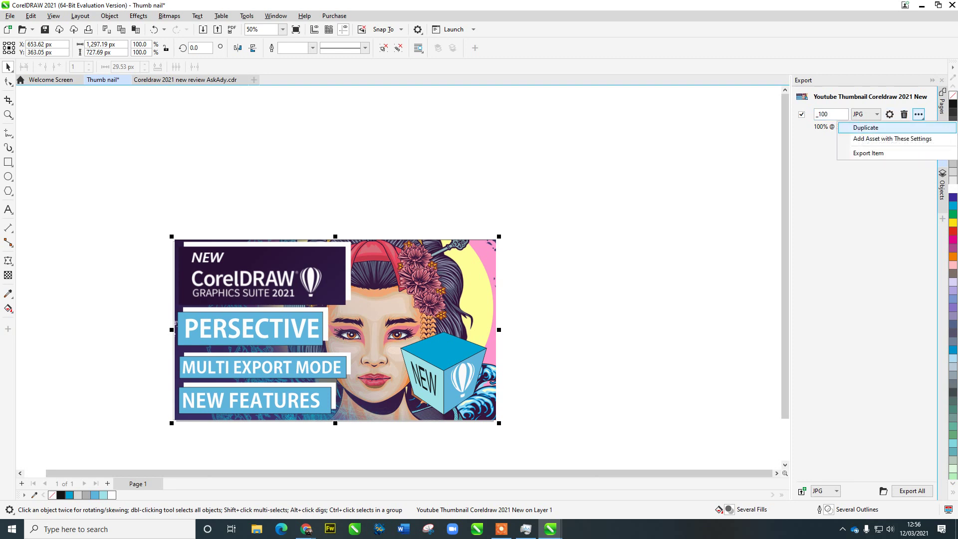
pyautogui.click(866, 128)
pyautogui.click(818, 142)
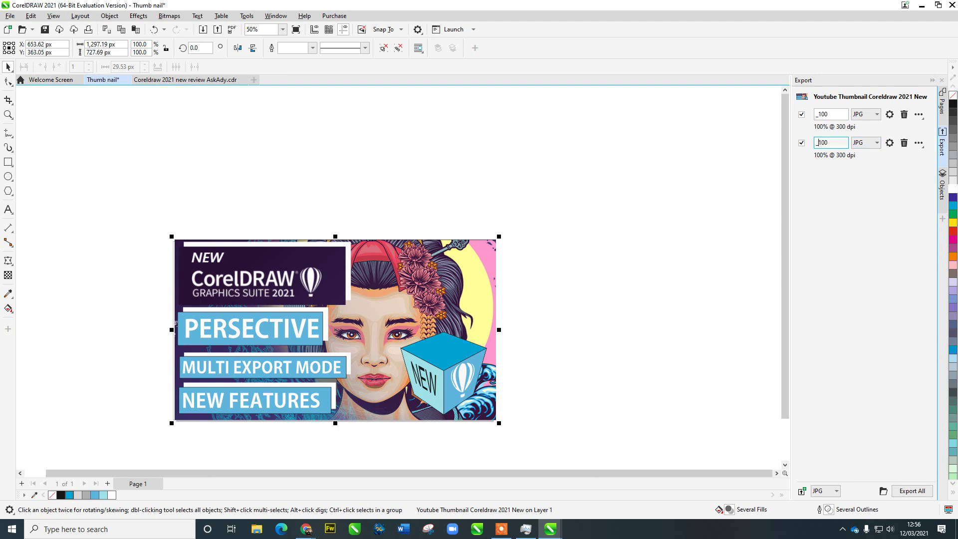
pyautogui.press('BackSpace')
pyautogui.press('BackSpace')
pyautogui.press('BackSpace')
pyautogui.write('50')
# Set the "_50" item's JPEG resolution to 150 dpi and its width and height to 50%, keeping the aspect ratio.
pyautogui.click(889, 143)
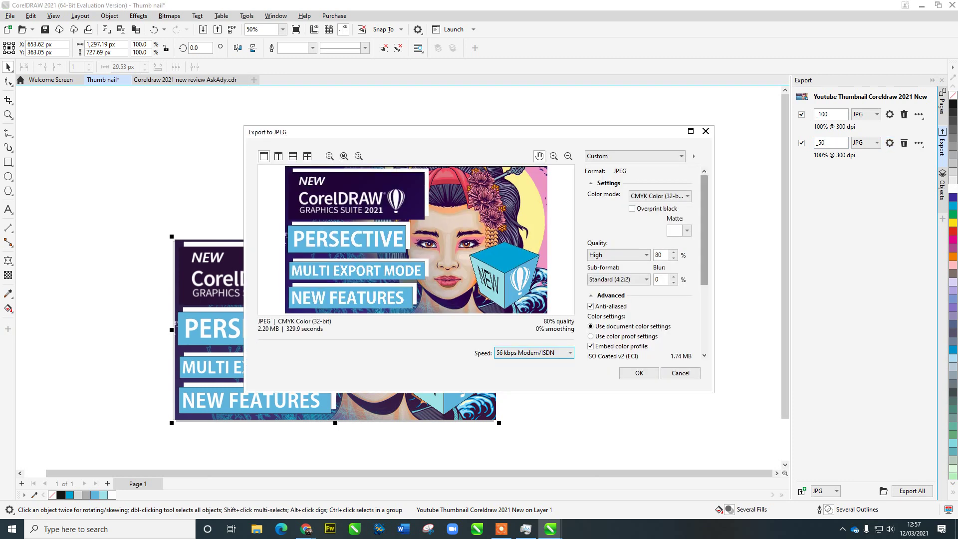
pyautogui.moveTo(704, 234); pyautogui.dragTo(704, 299)
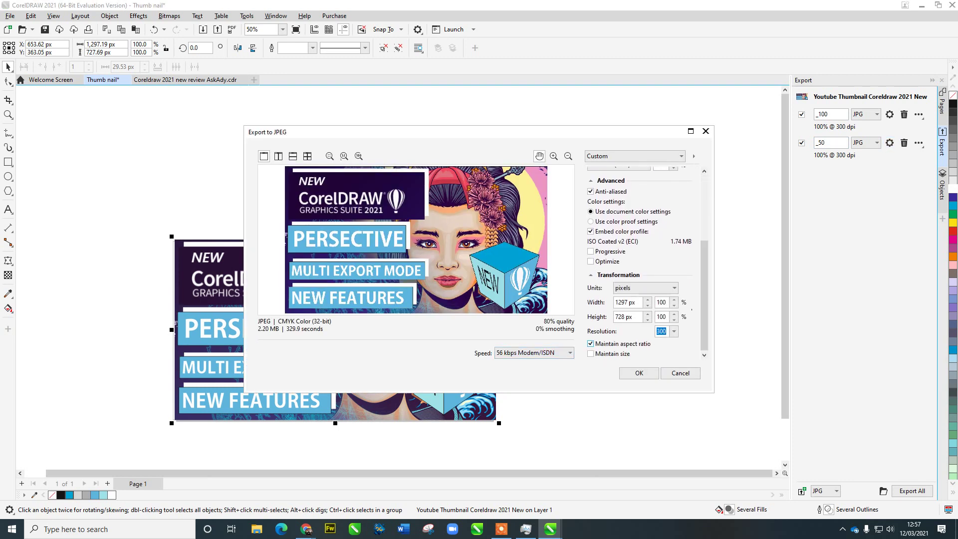
pyautogui.moveTo(703, 300); pyautogui.dragTo(703, 299)
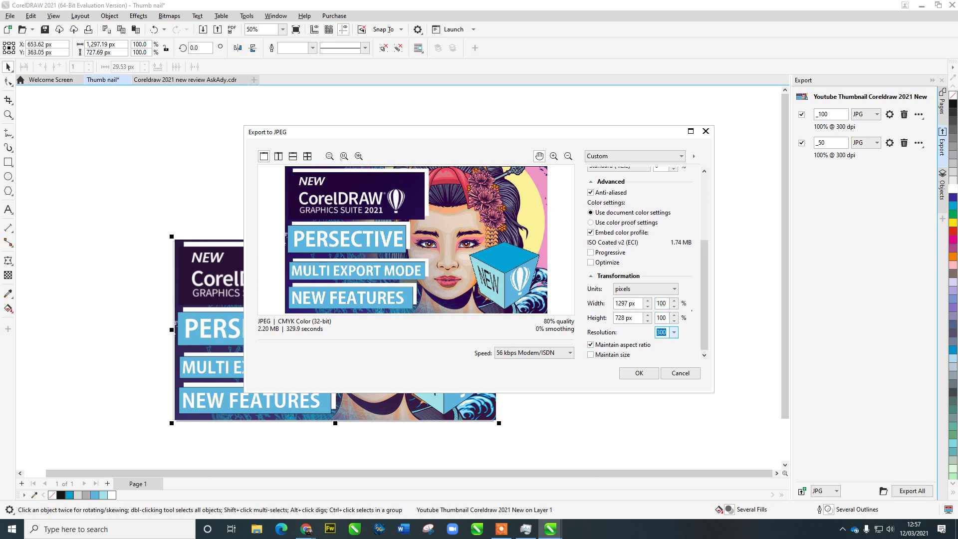
pyautogui.write('150')
pyautogui.click(661, 303)
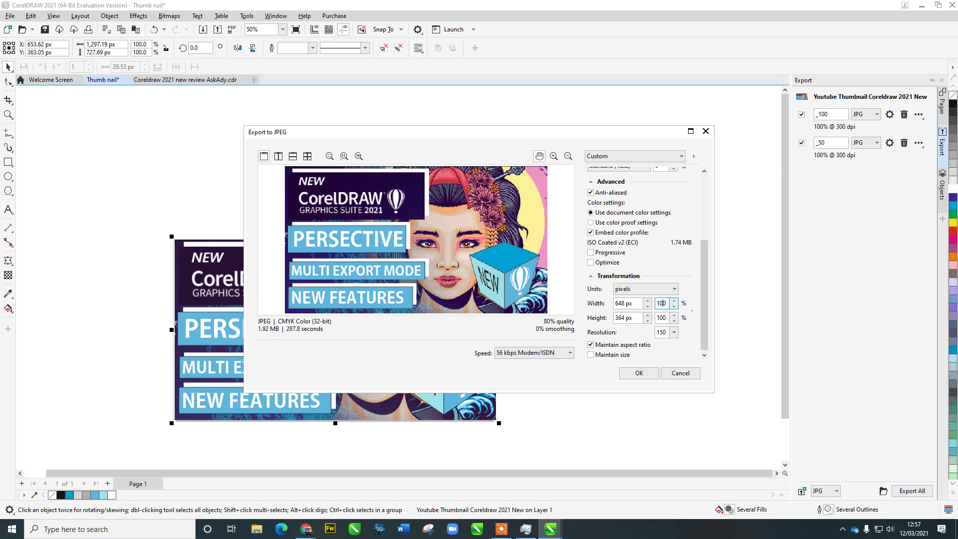
pyautogui.doubleClick(661, 303)
pyautogui.write('50')
pyautogui.press('Tab')
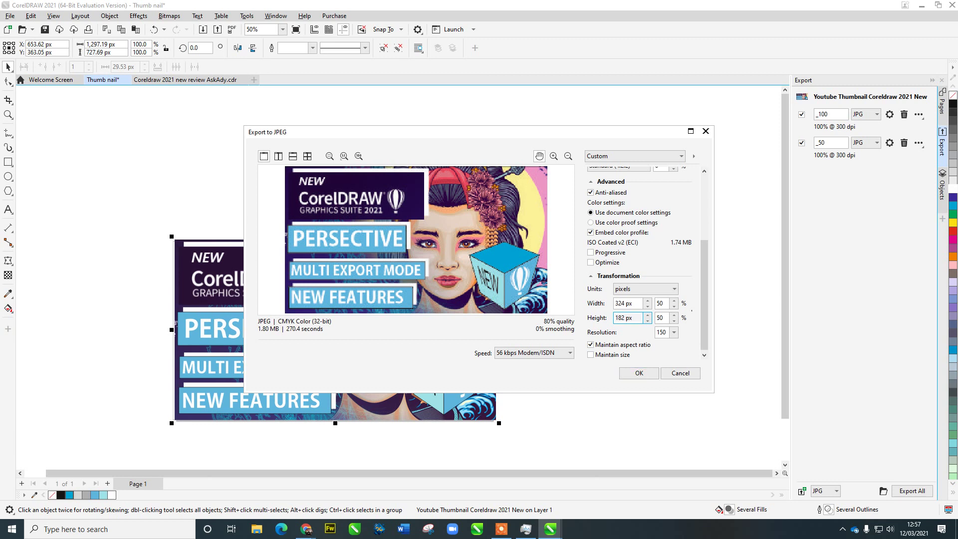
pyautogui.press('Return')
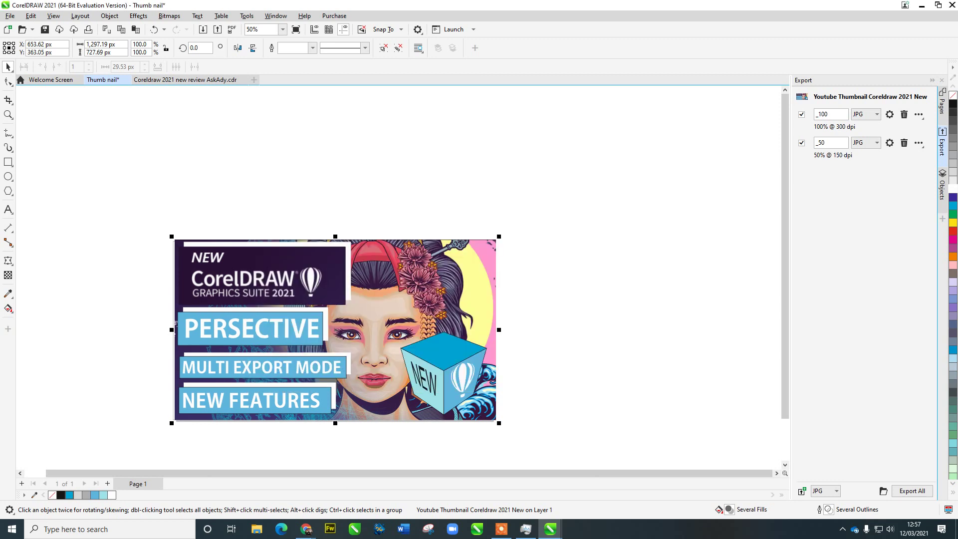
# Export all listed items into a new Desktop folder named "YT Corel".
pyautogui.click(911, 490)
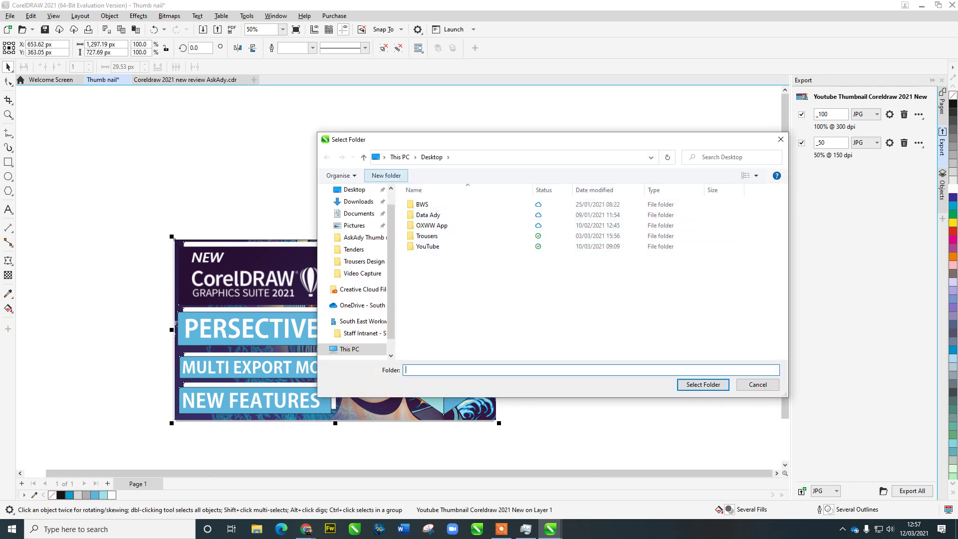
pyautogui.click(386, 175)
pyautogui.write('Y')
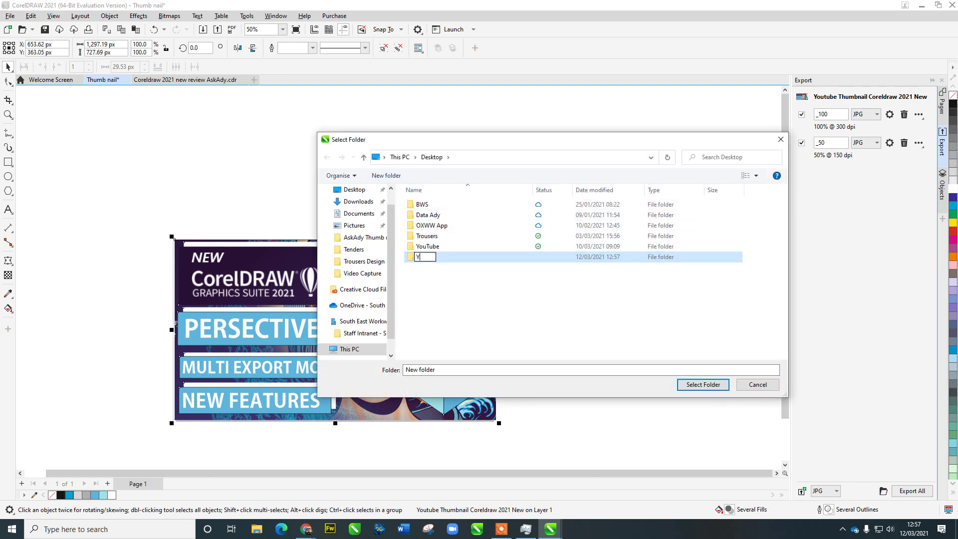
pyautogui.write('T Corel')
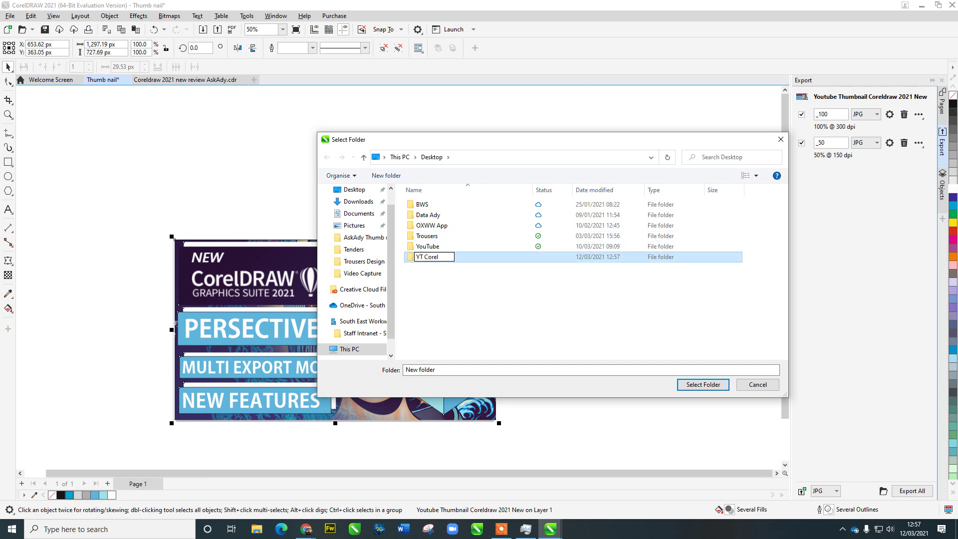
pyautogui.press('Return')
pyautogui.press('Return')
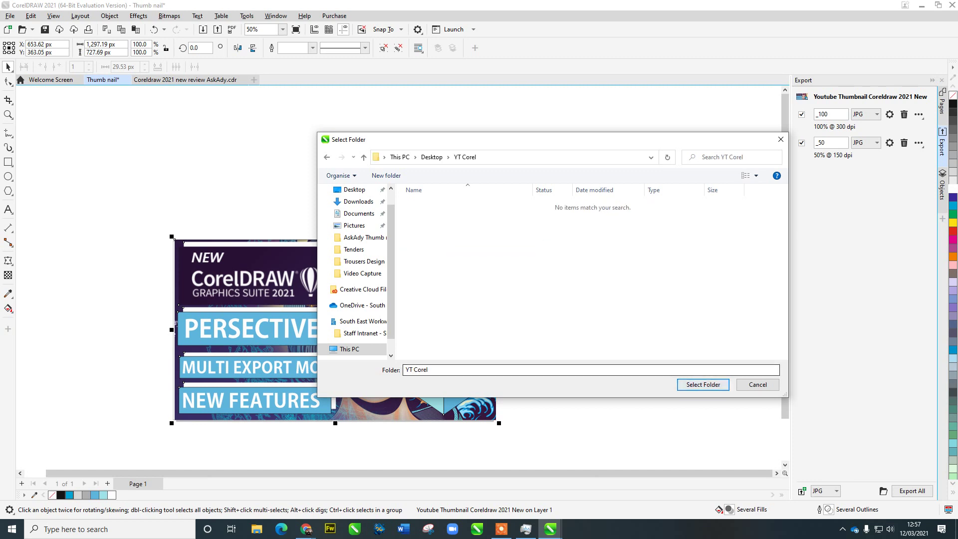
pyautogui.press('Return')
pyautogui.press('Return')
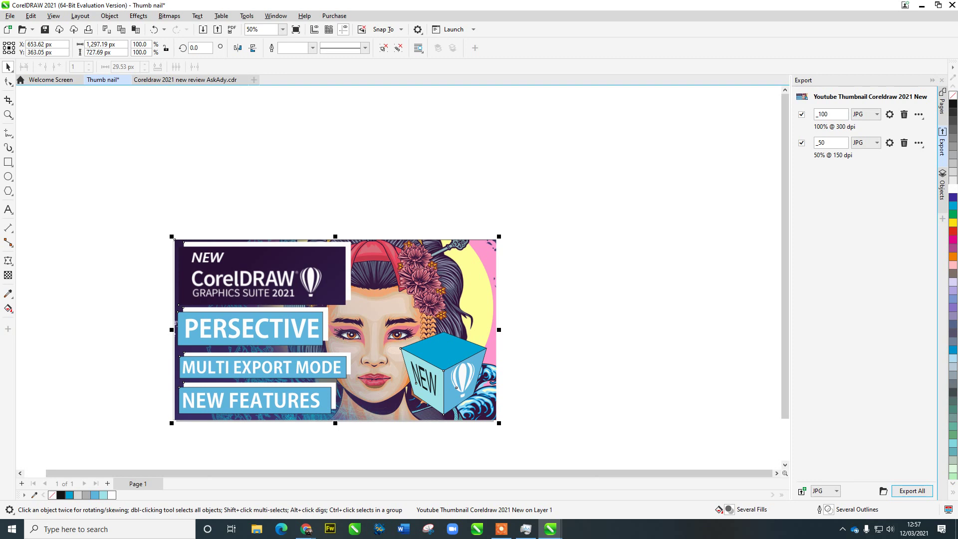
# Switch to File Explorer to check the dimensions and sizes of both exported JPGs in YT Corel, and return to the CorelDRAW thumbnail.
pyautogui.click(256, 529)
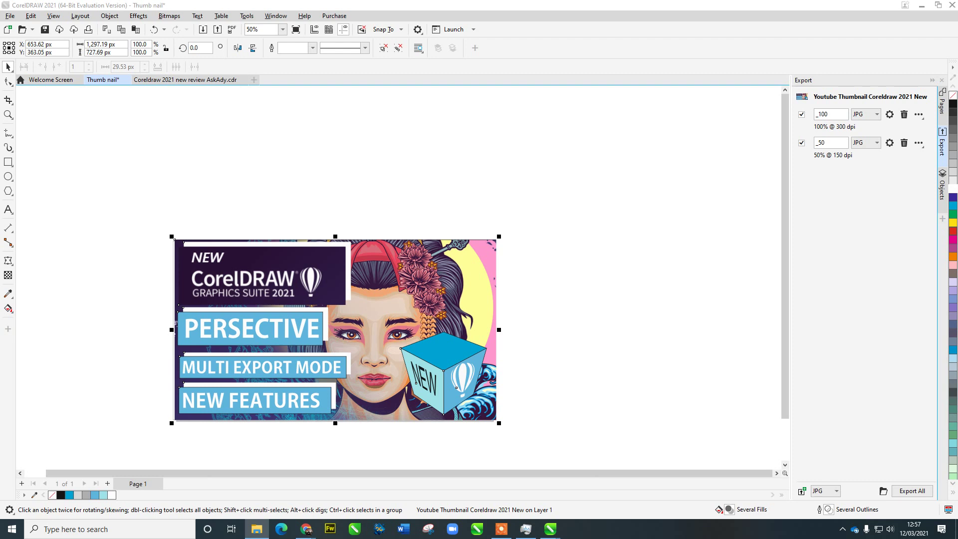
pyautogui.moveTo(957, 170); pyautogui.dragTo(442, 148)
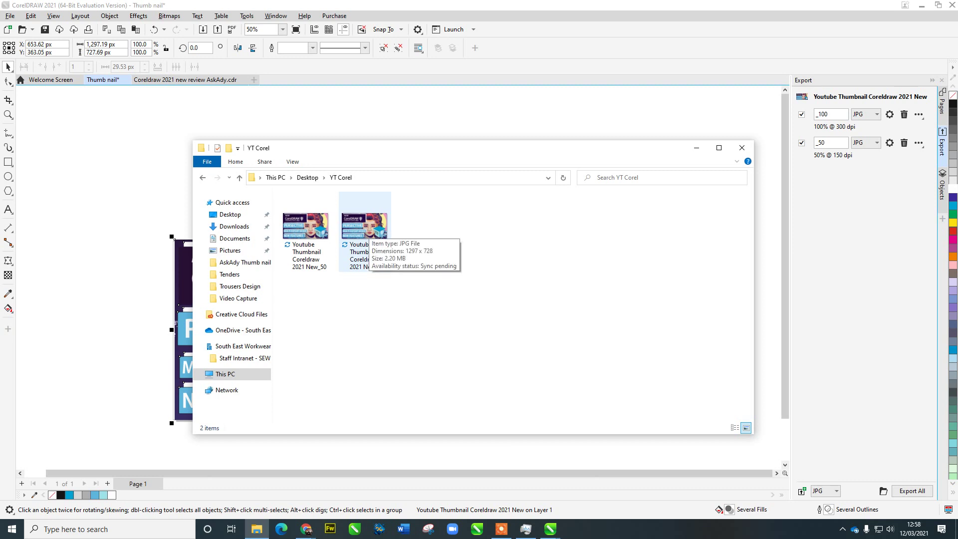
pyautogui.click(305, 232)
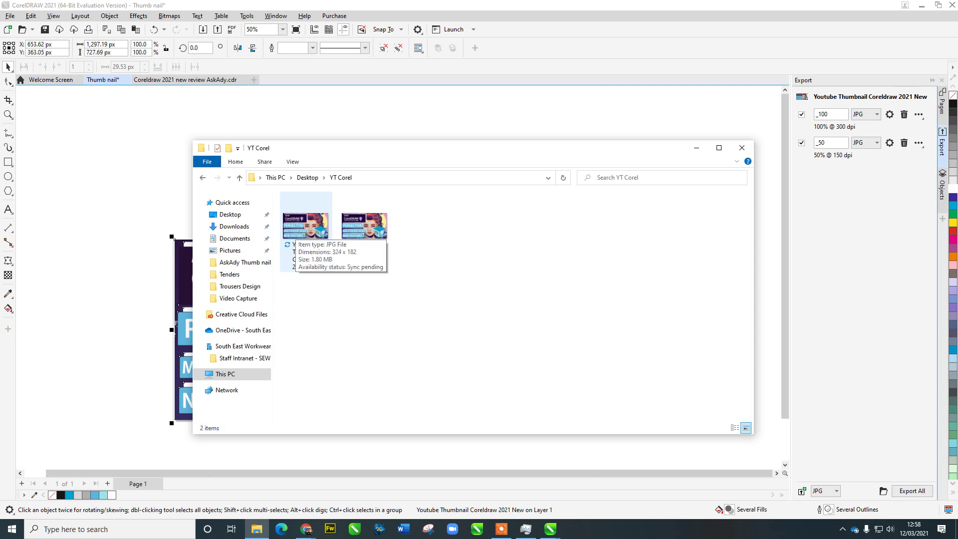
pyautogui.click(154, 180)
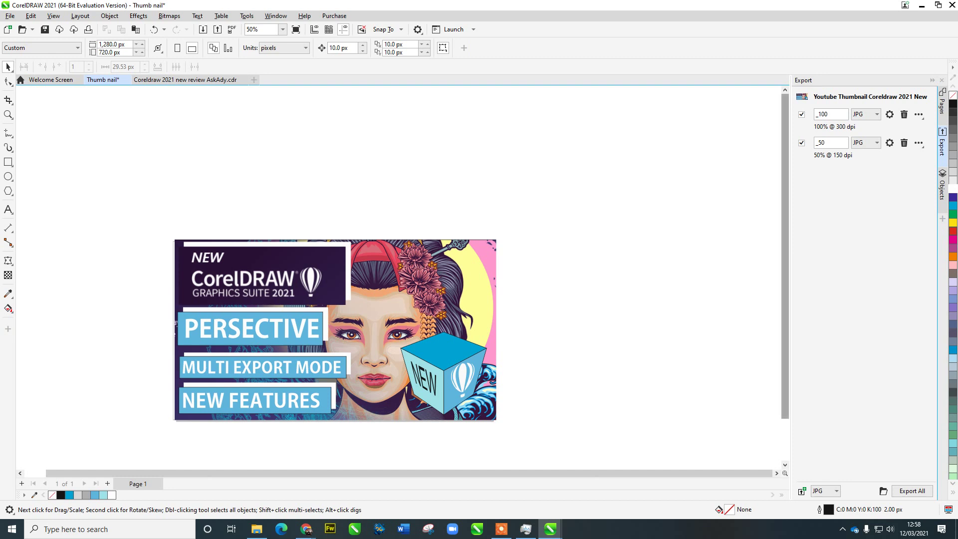
pyautogui.scroll(-3, 334, 279)
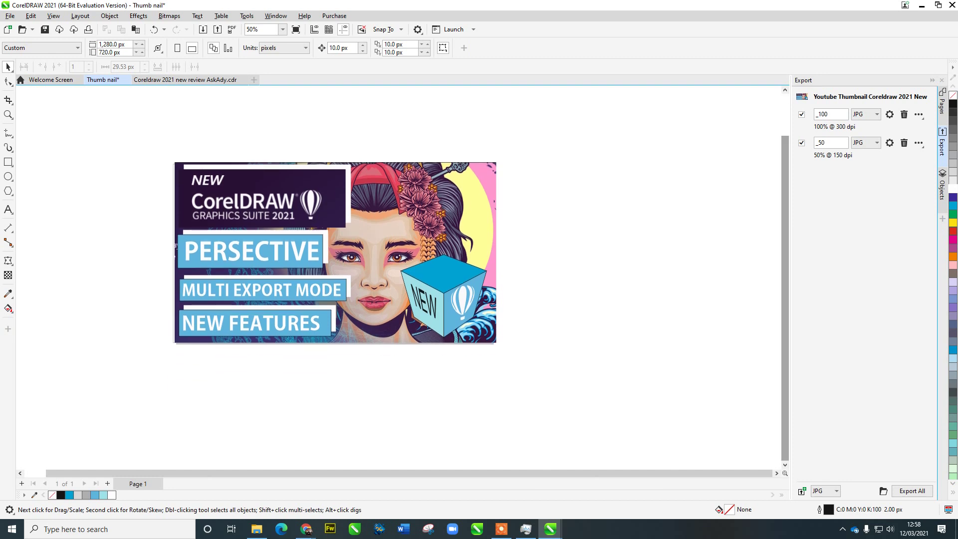